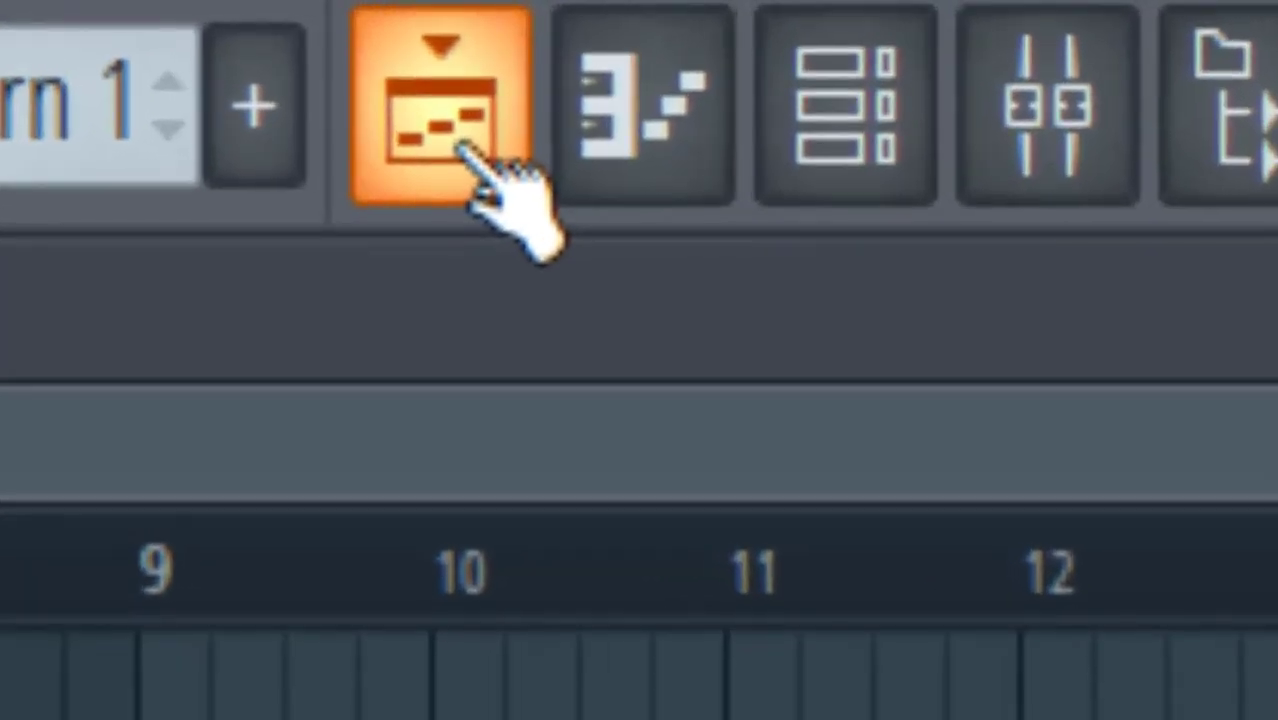
Hide the Playlist window and show it again
click(463, 152)
click(463, 152)
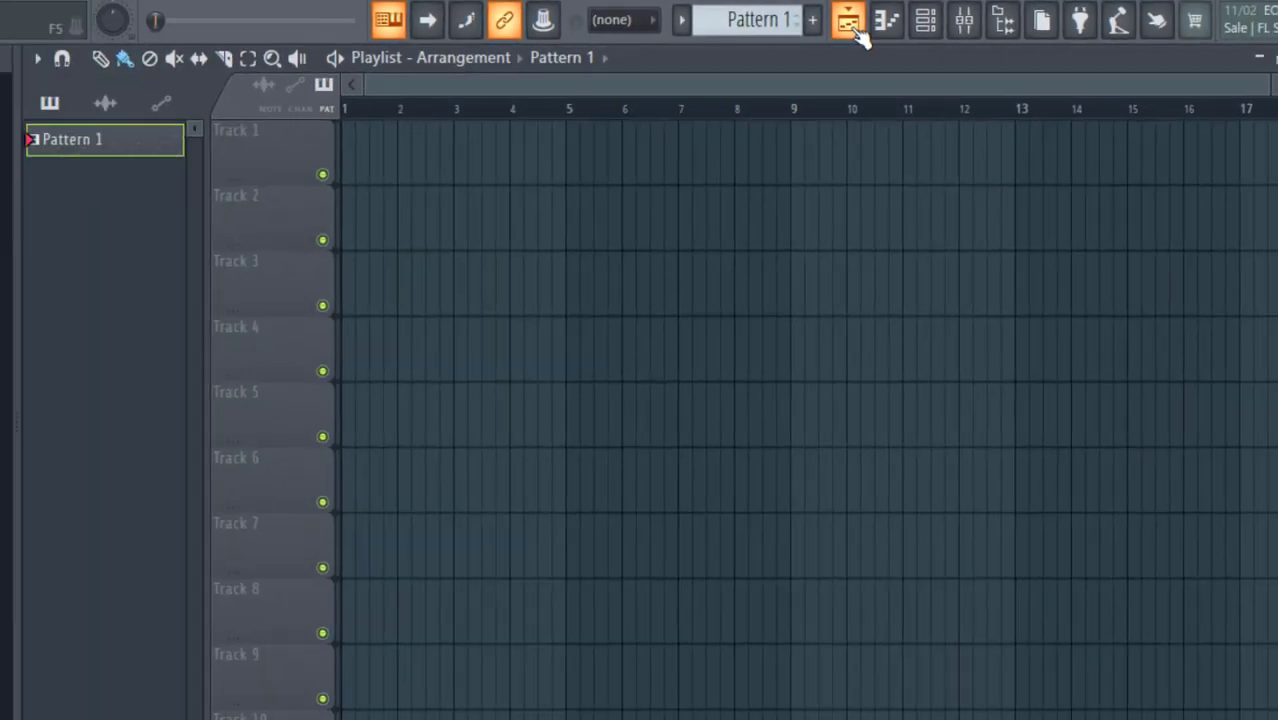
click(855, 28)
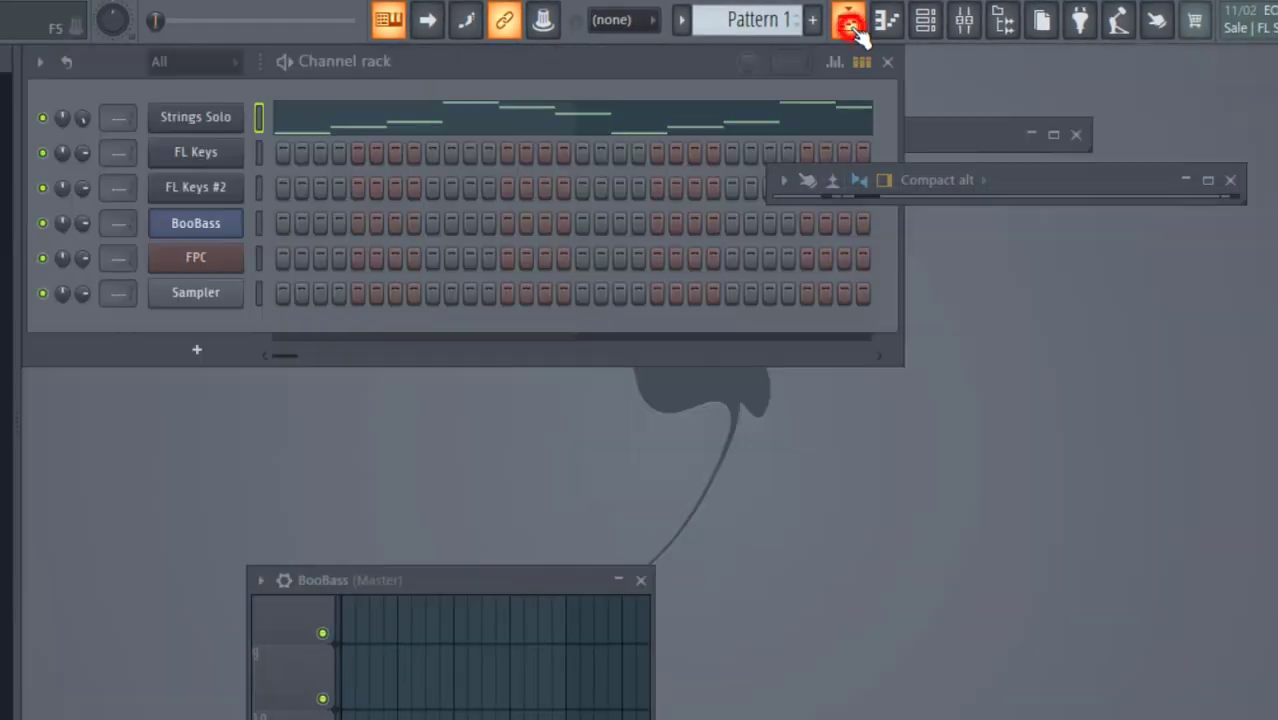
click(855, 28)
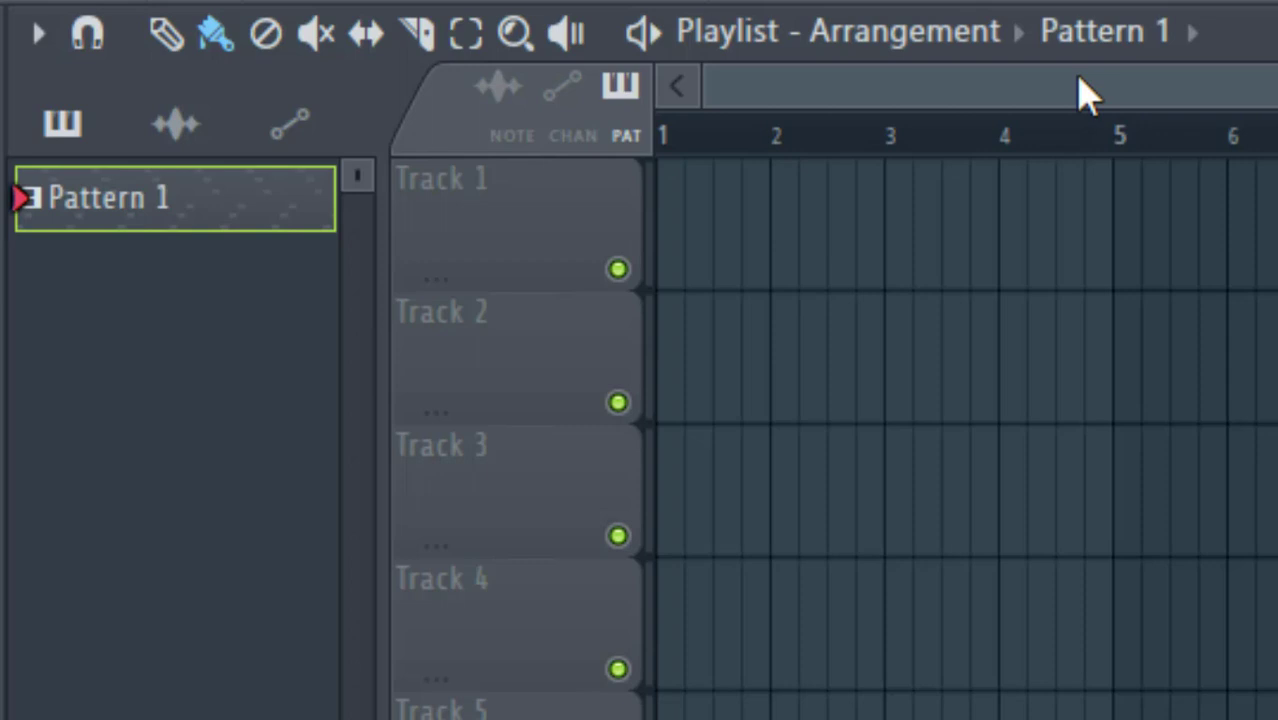
click(38, 36)
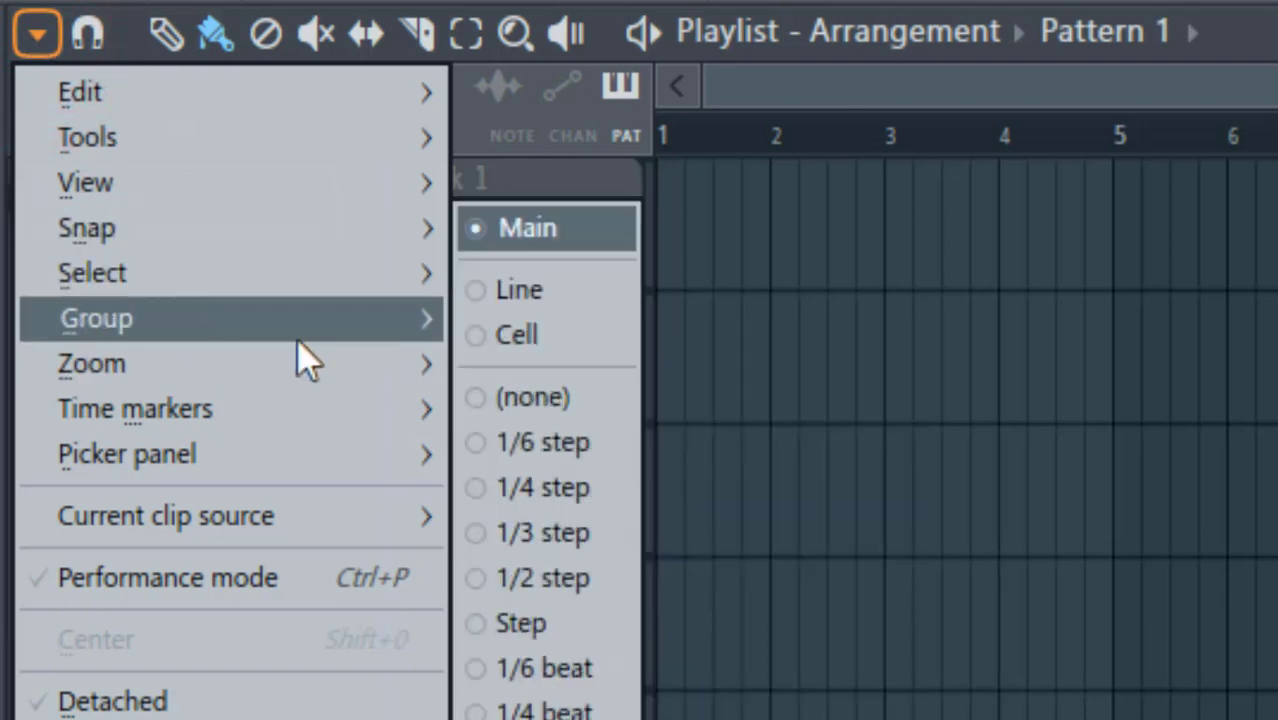
mouse_move(345, 420)
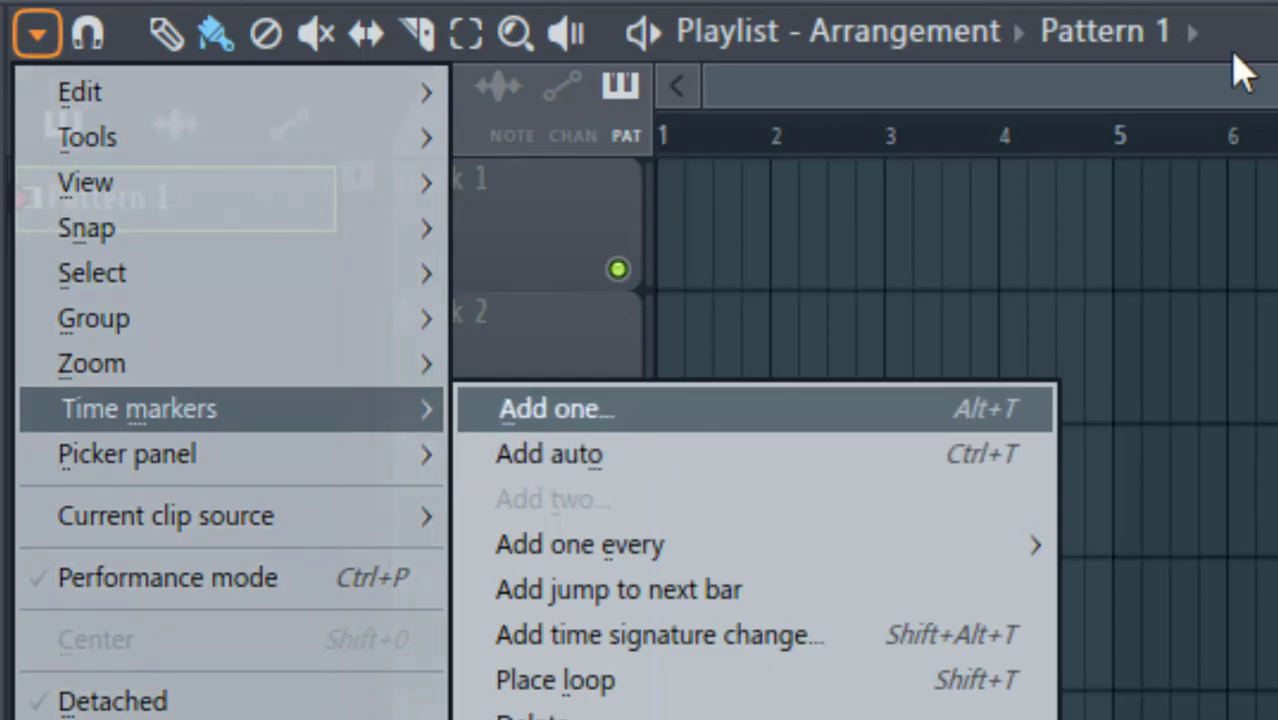
click(1232, 80)
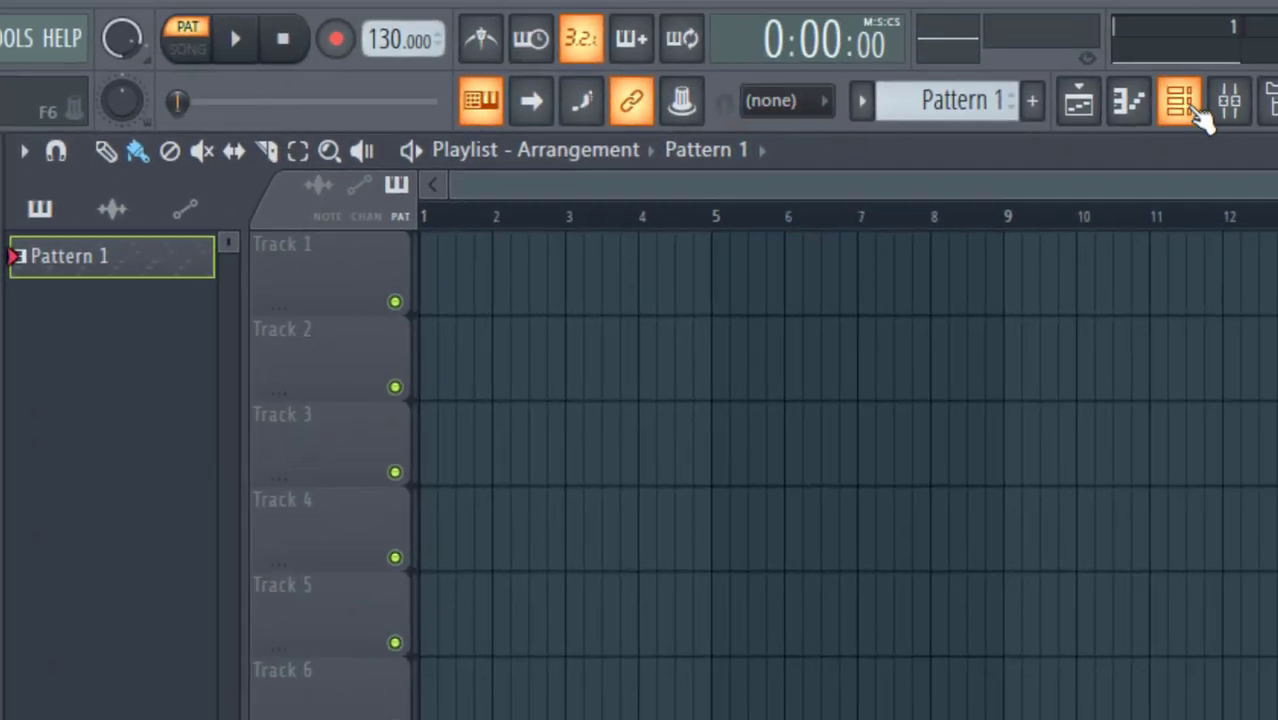
Show the Channel rack and rename Pattern 1 as "melody string"
click(1180, 102)
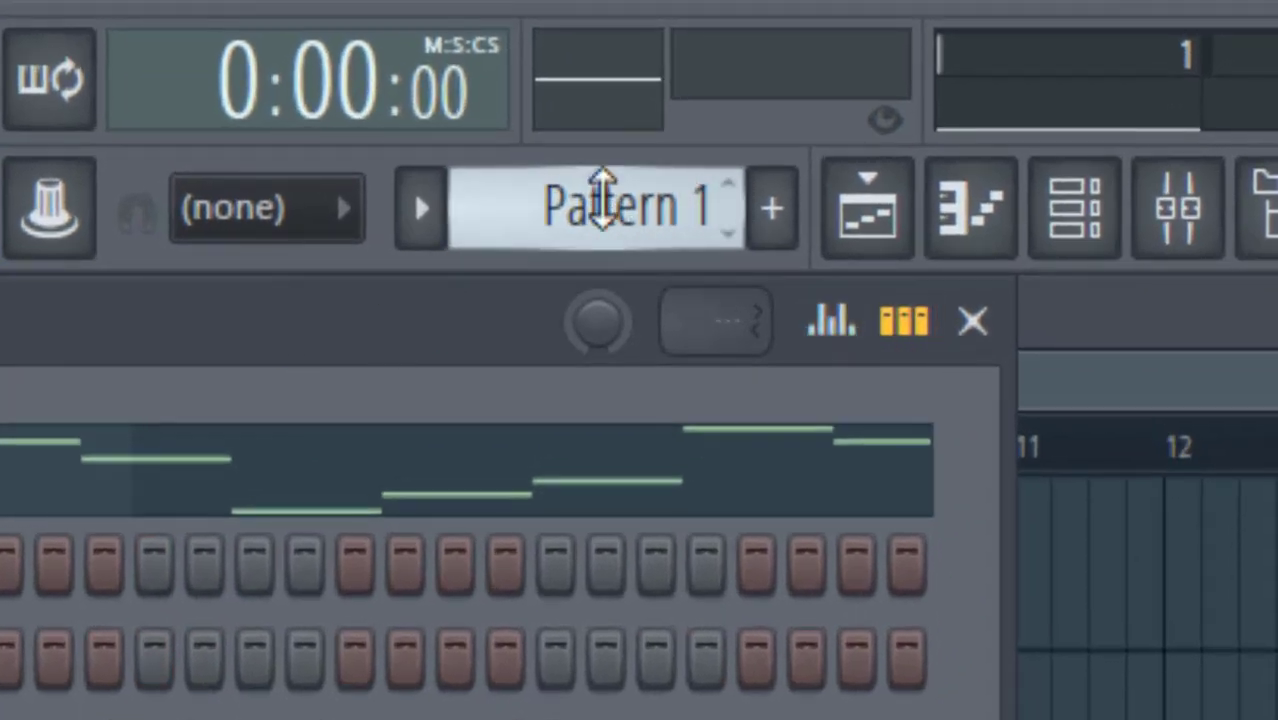
click(601, 192)
click(599, 200)
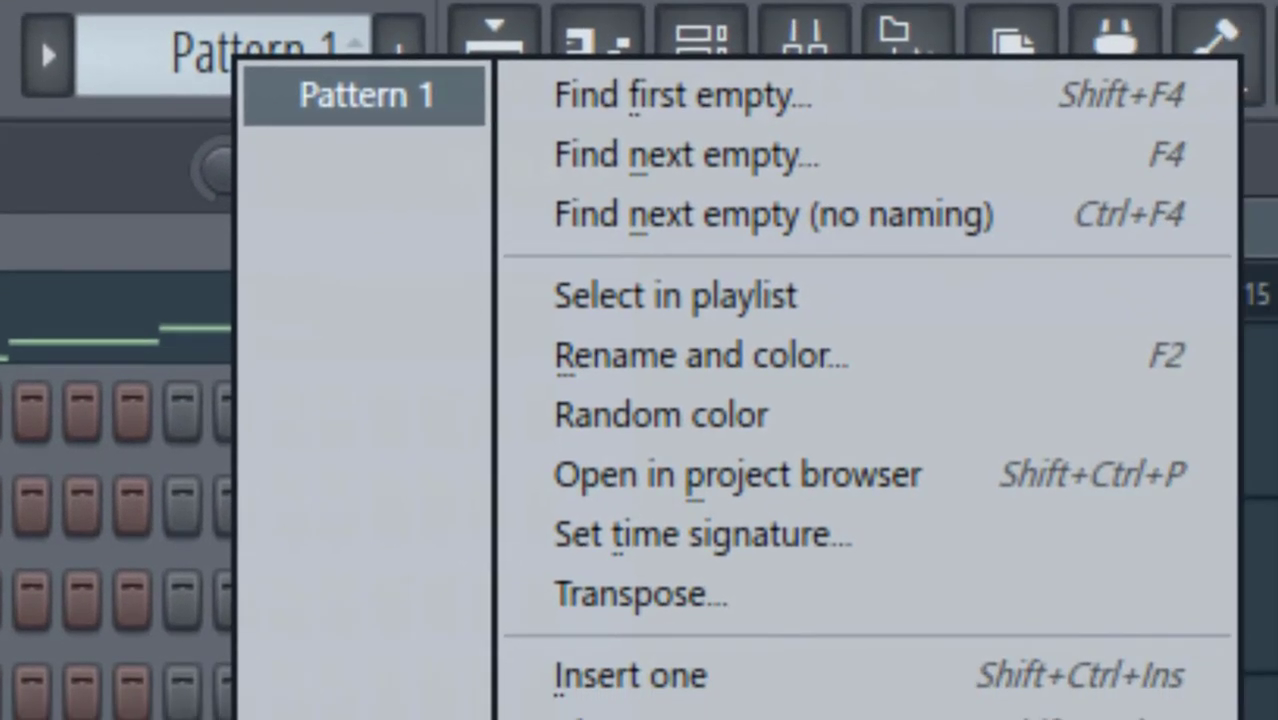
click(843, 365)
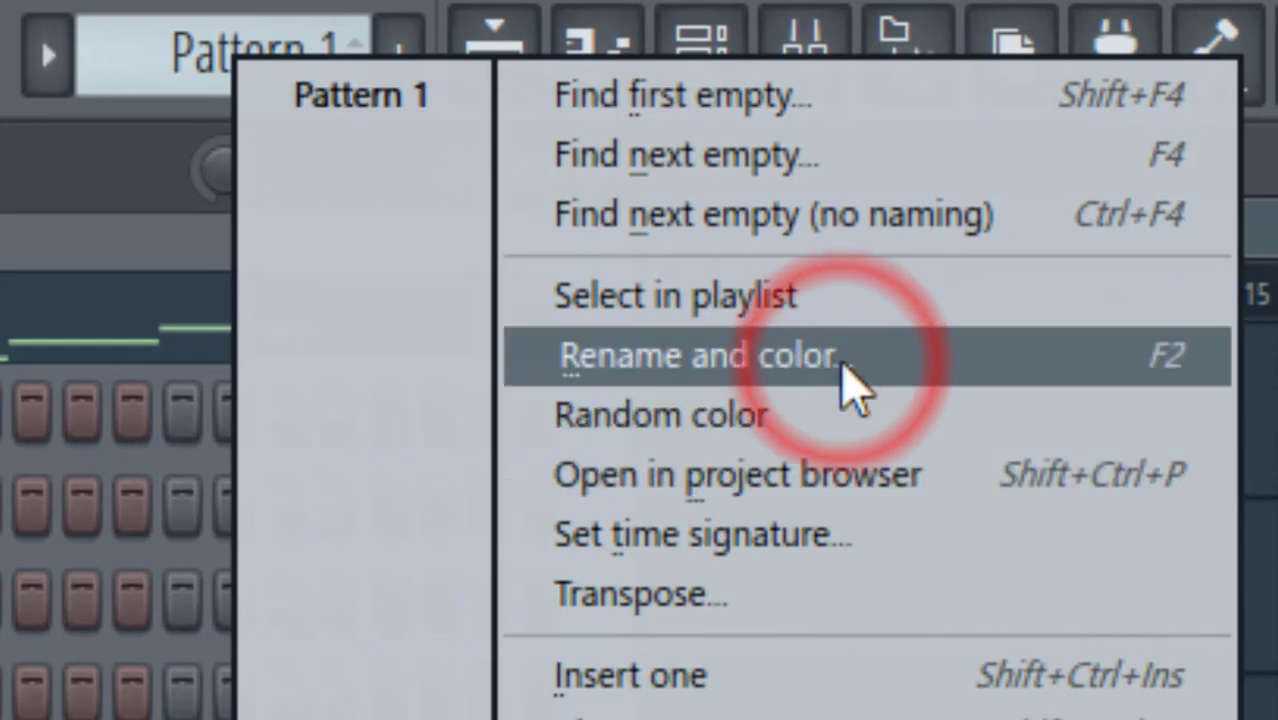
click(185, 57)
click(175, 40)
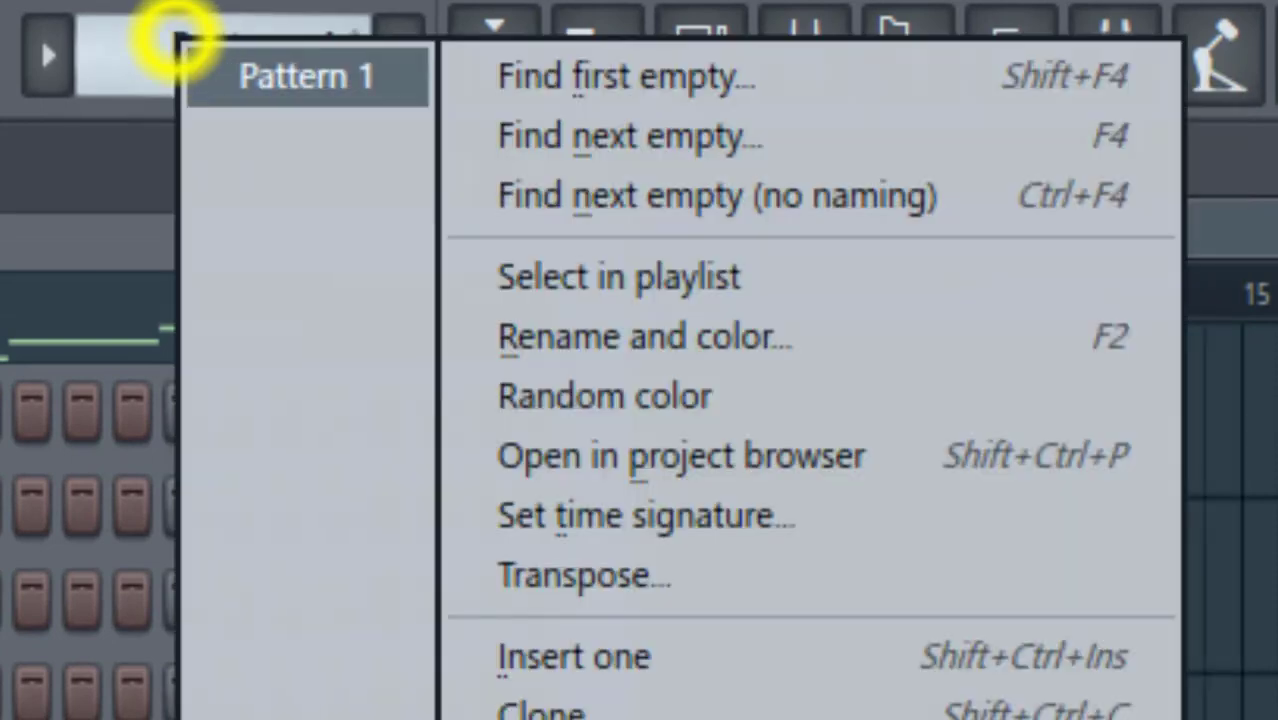
click(713, 338)
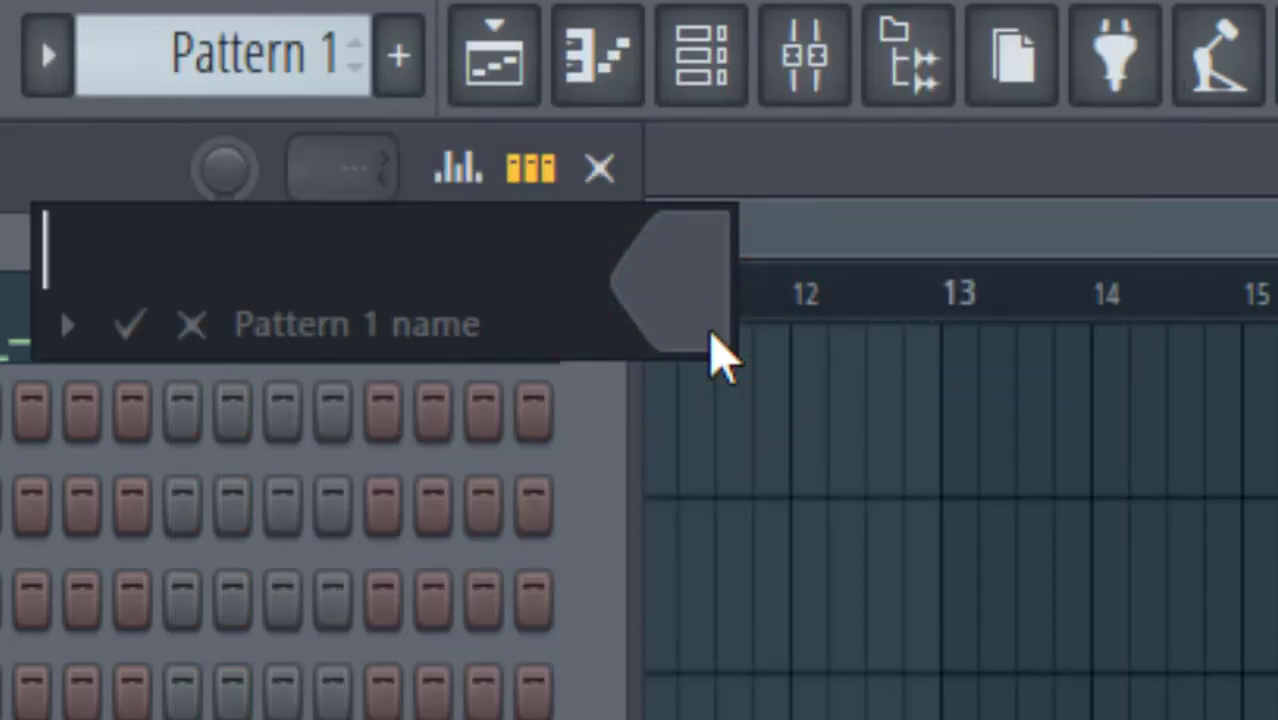
text(S)
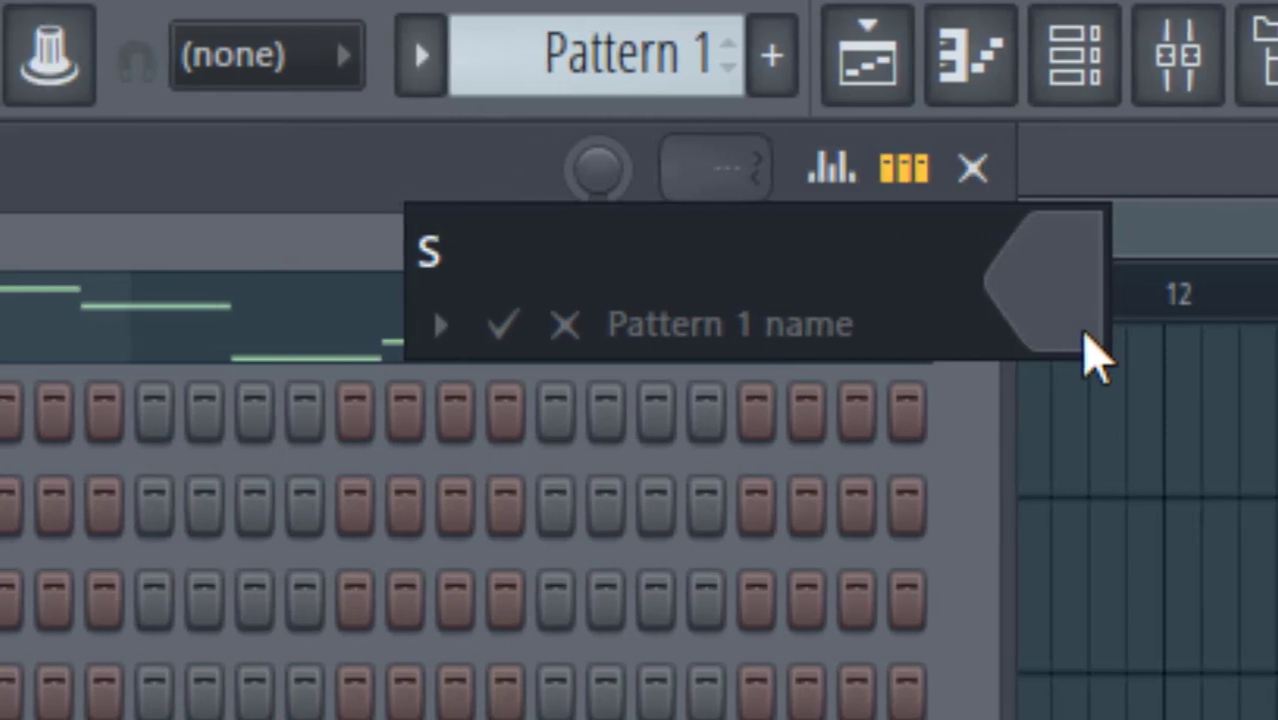
key(BackSpace)
text(m)
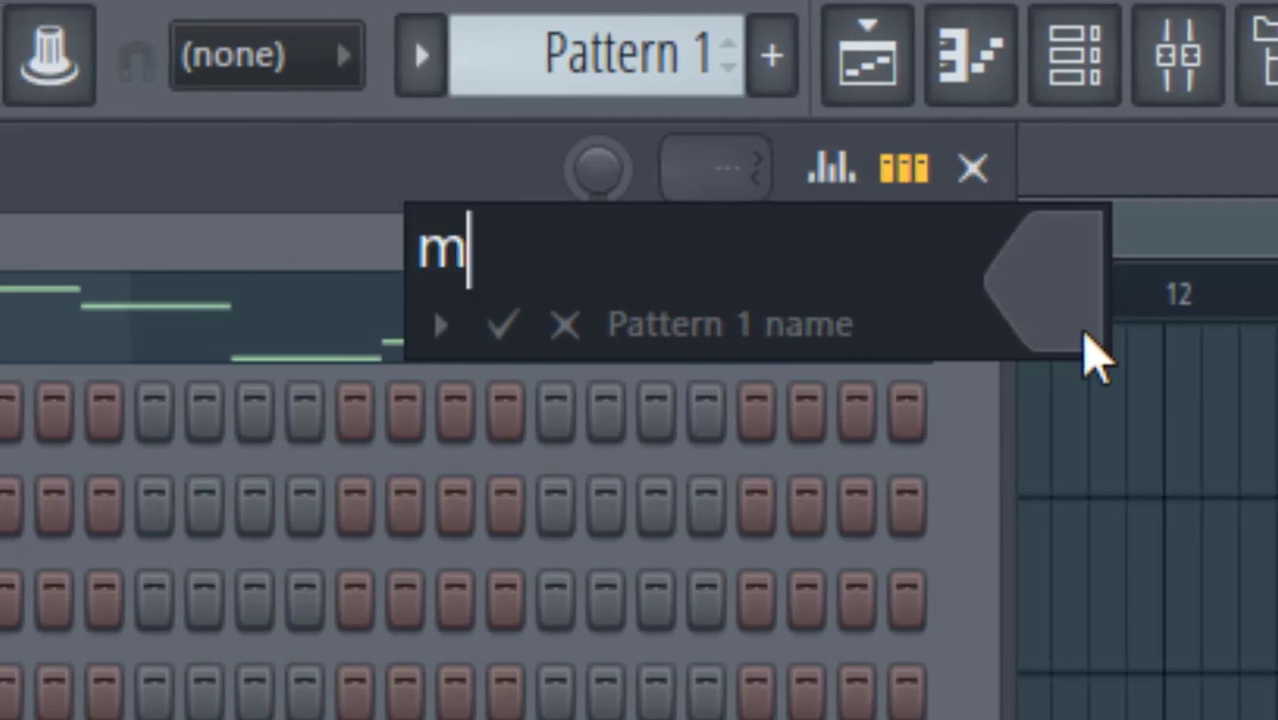
text(elod)
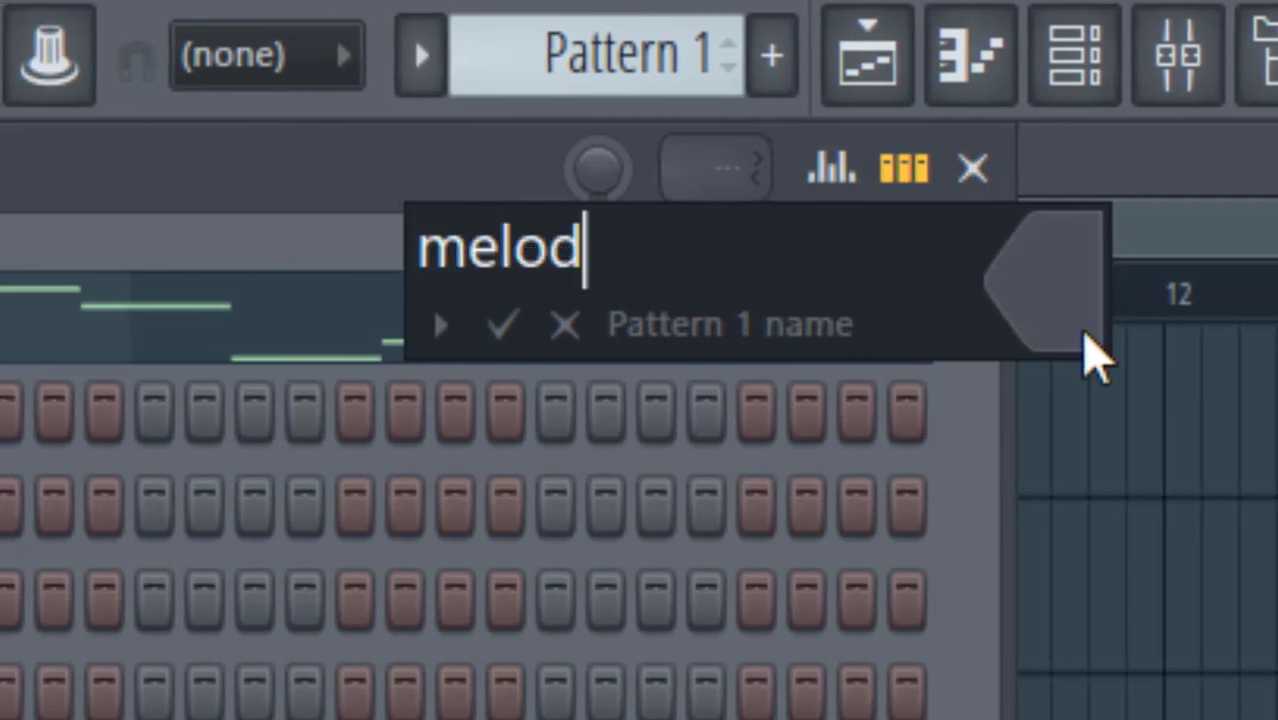
text(u str)
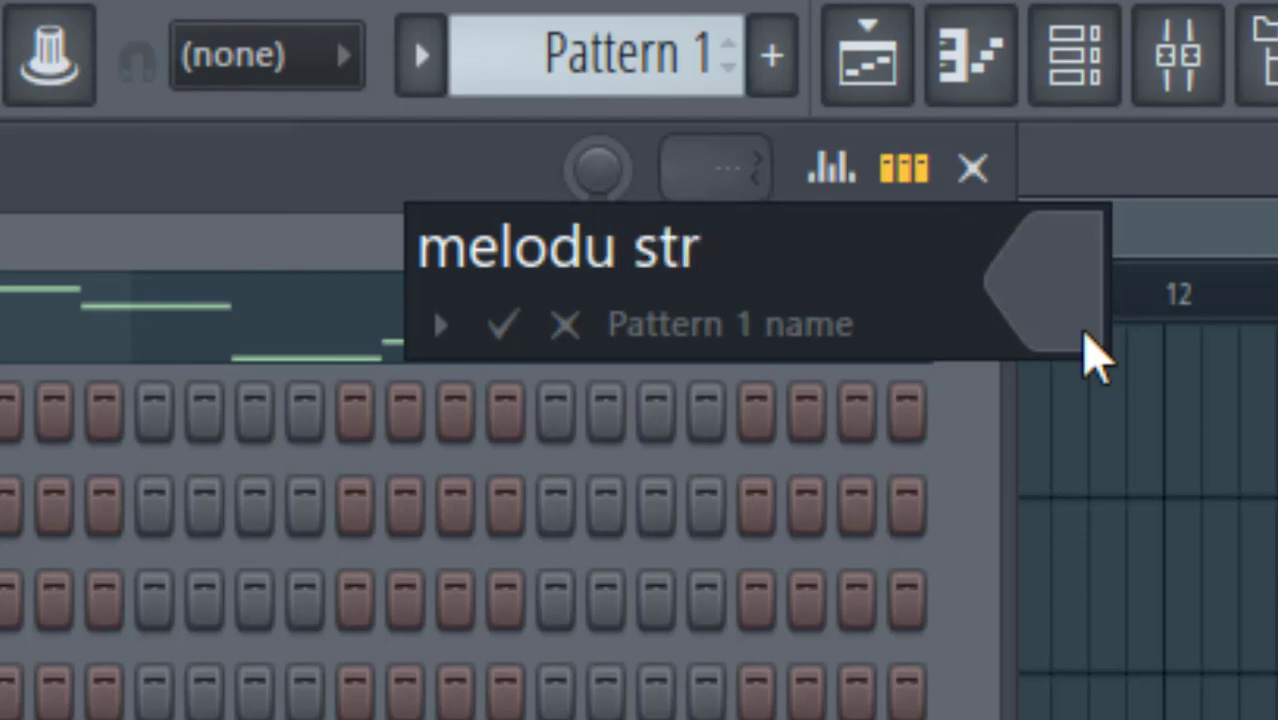
text(ing)
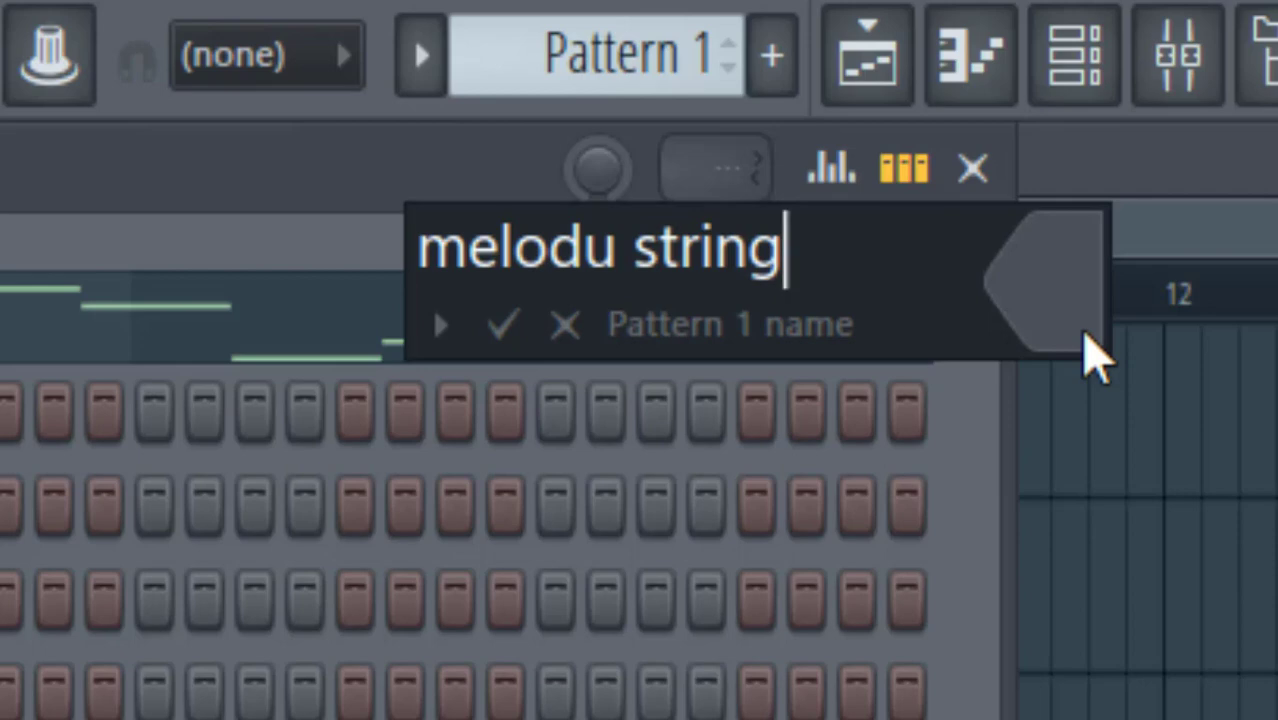
key(Left)
key(Left)
key(Left)
key(Left)
key(Left)
key(Left)
key(Left)
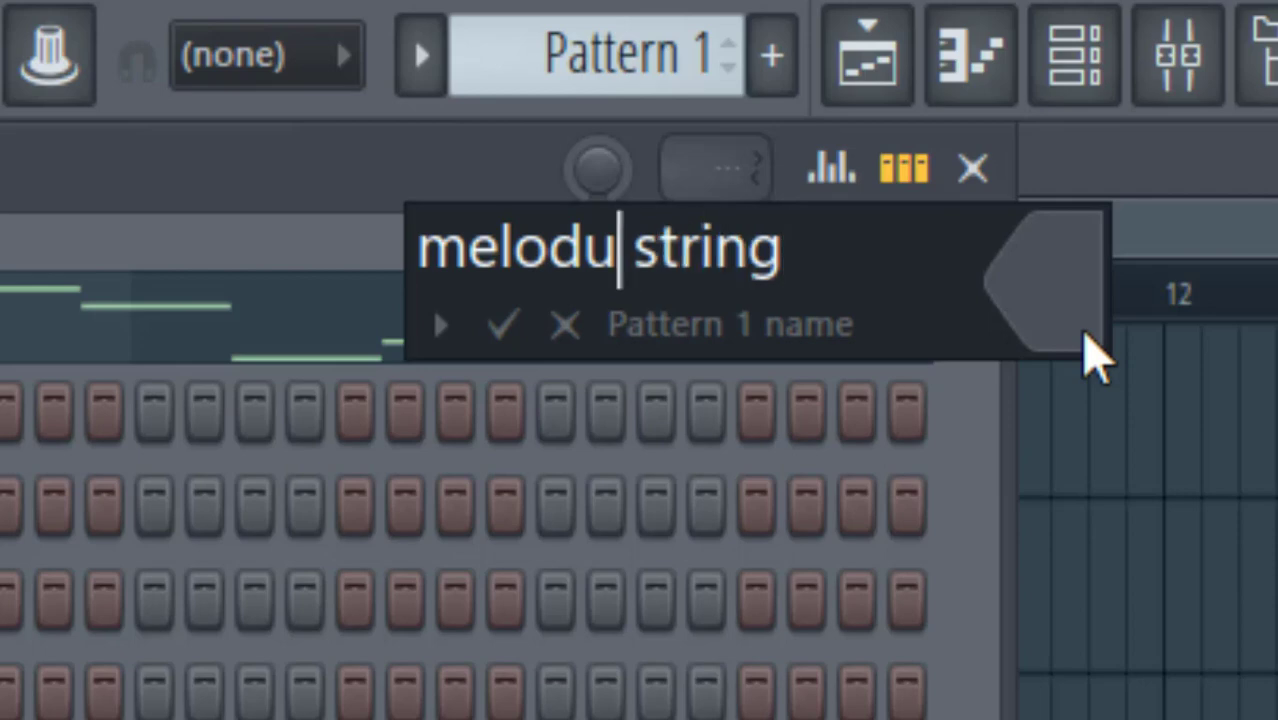
key(BackSpace)
text(y)
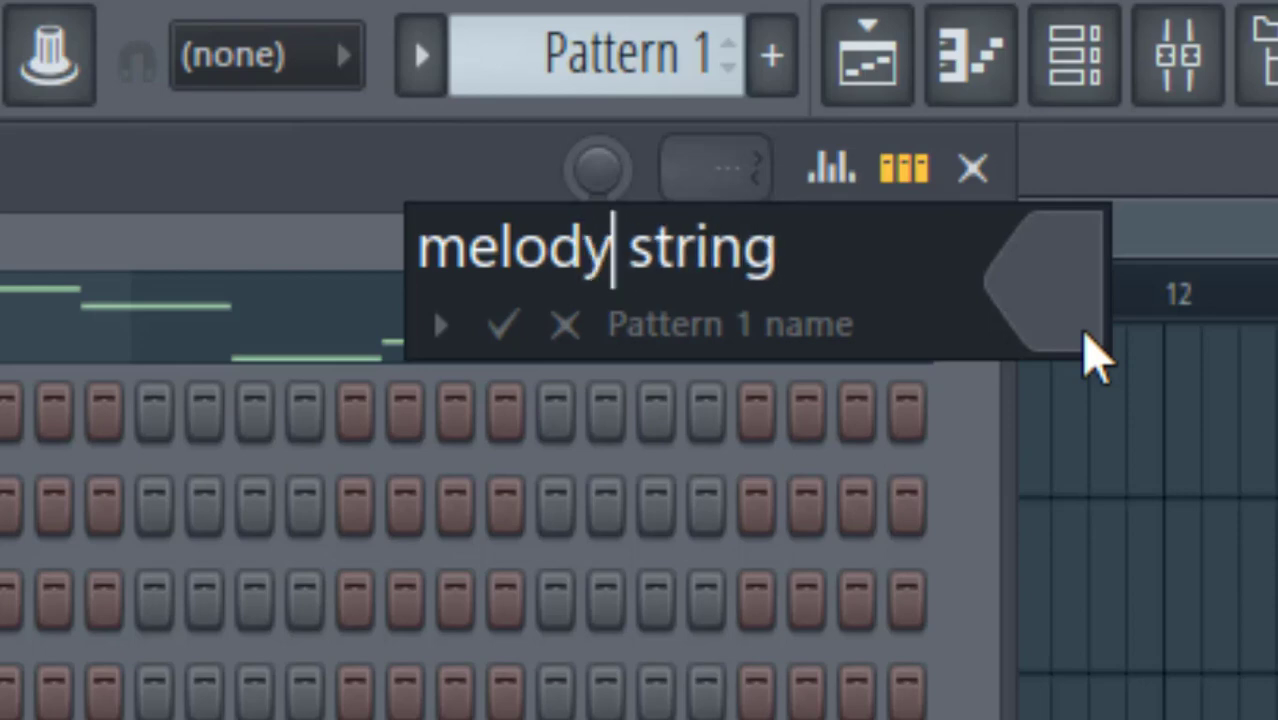
key(Return)
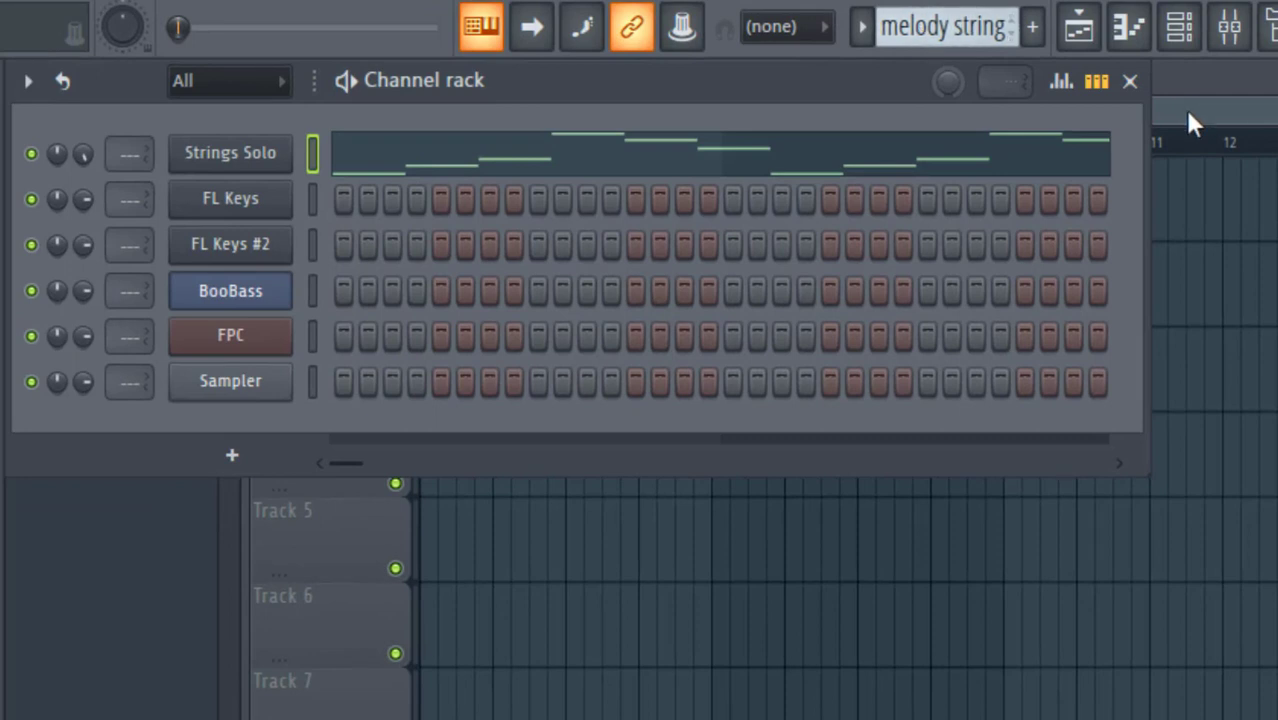
Return to the Playlist and place the melody string pattern on Track 1, starting at bar 1
click(940, 26)
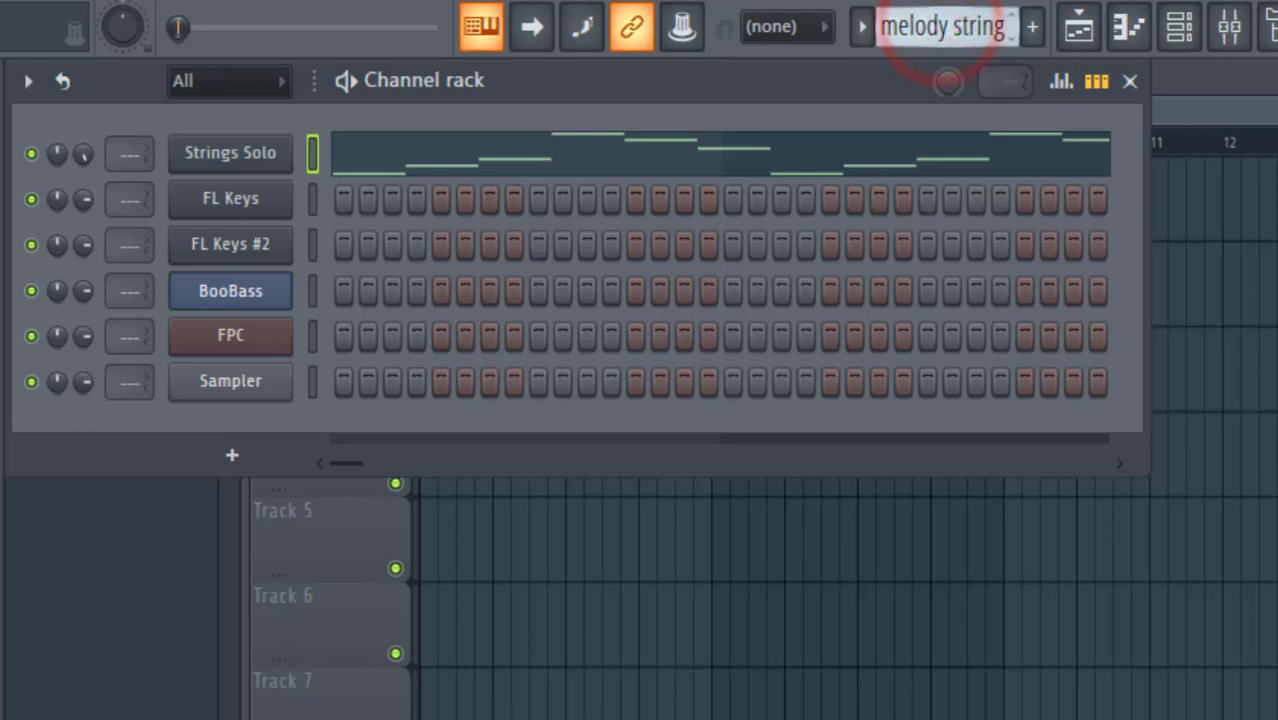
click(1261, 120)
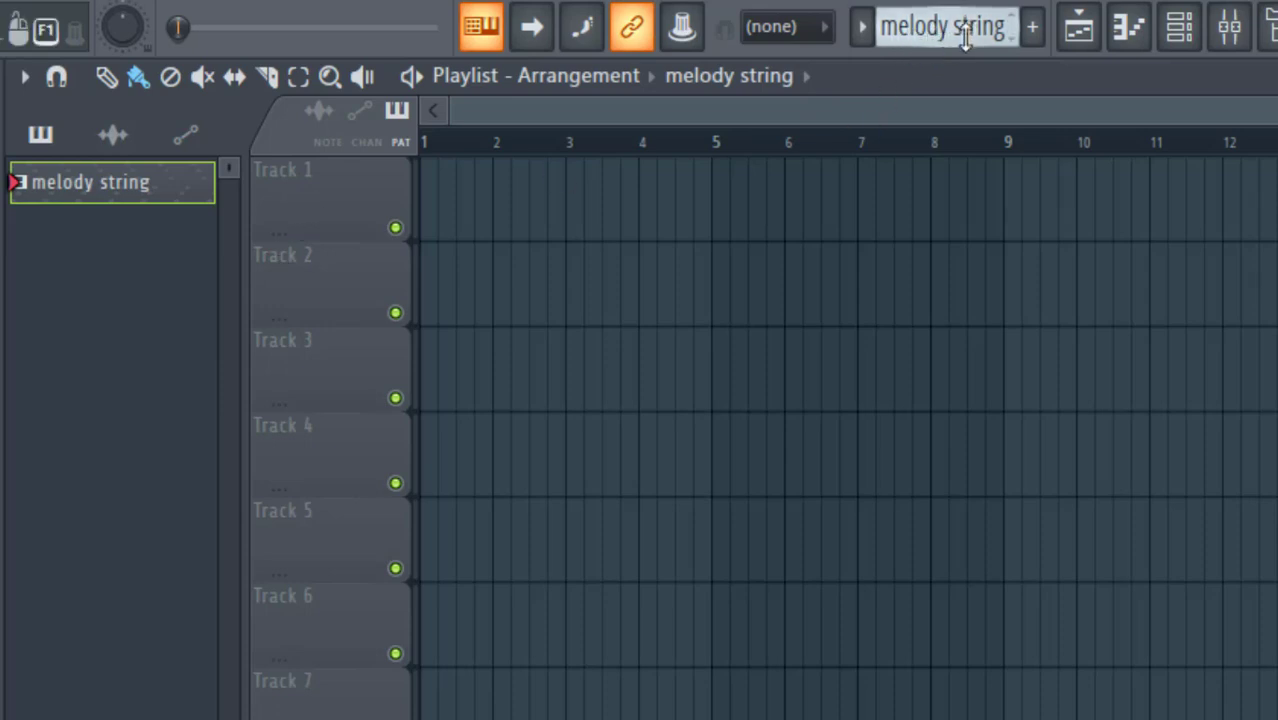
click(476, 205)
drag(576, 210, 479, 208)
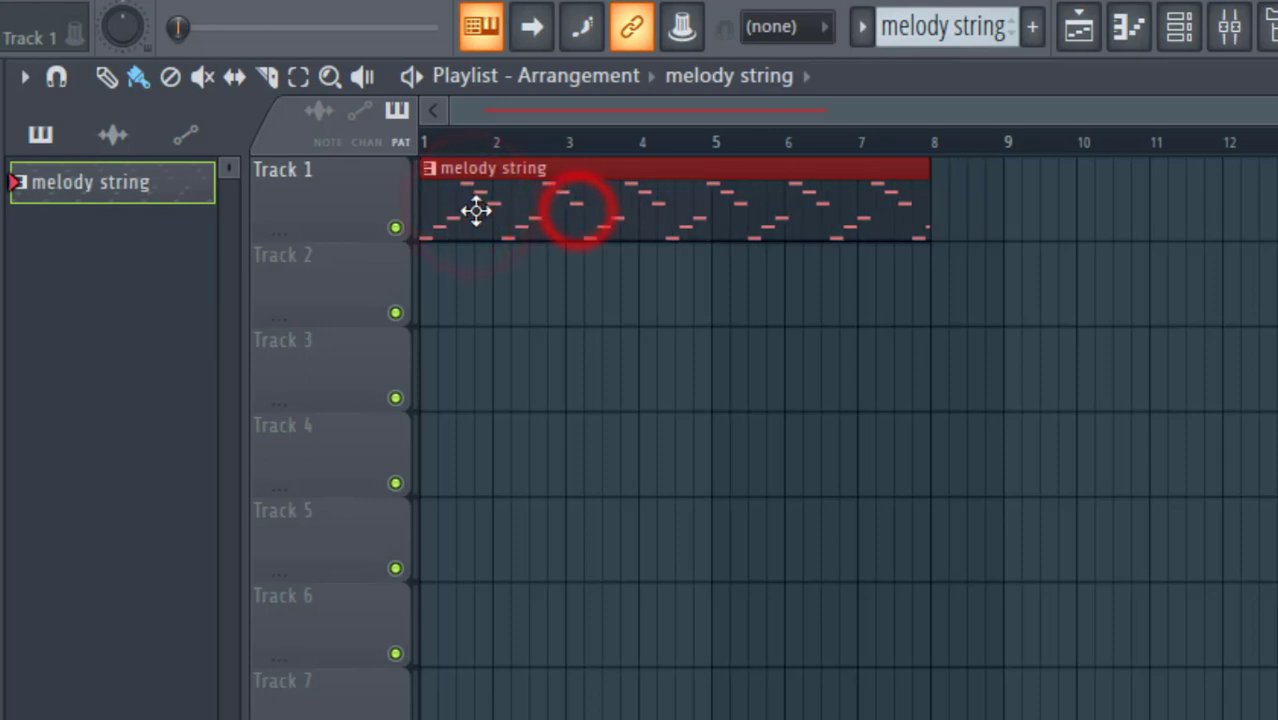
Rename playlist Track 1 as "melody string" and set its color to green
right_click(289, 175)
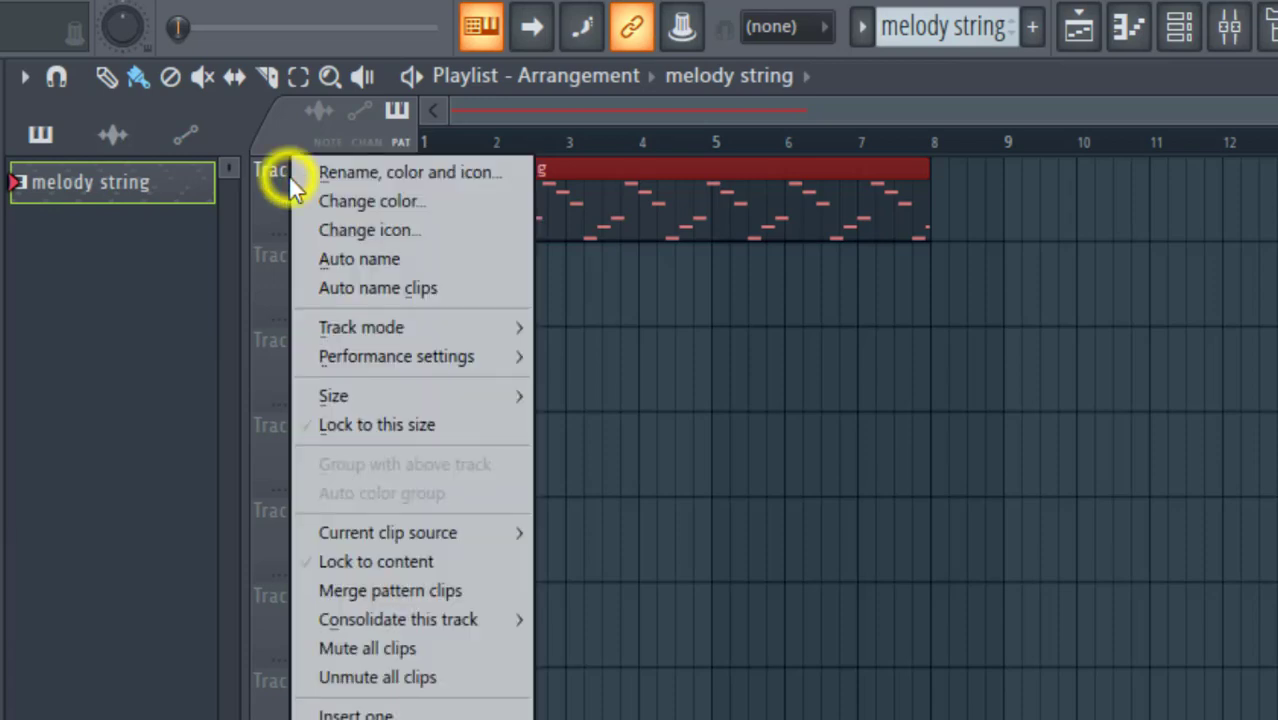
click(329, 176)
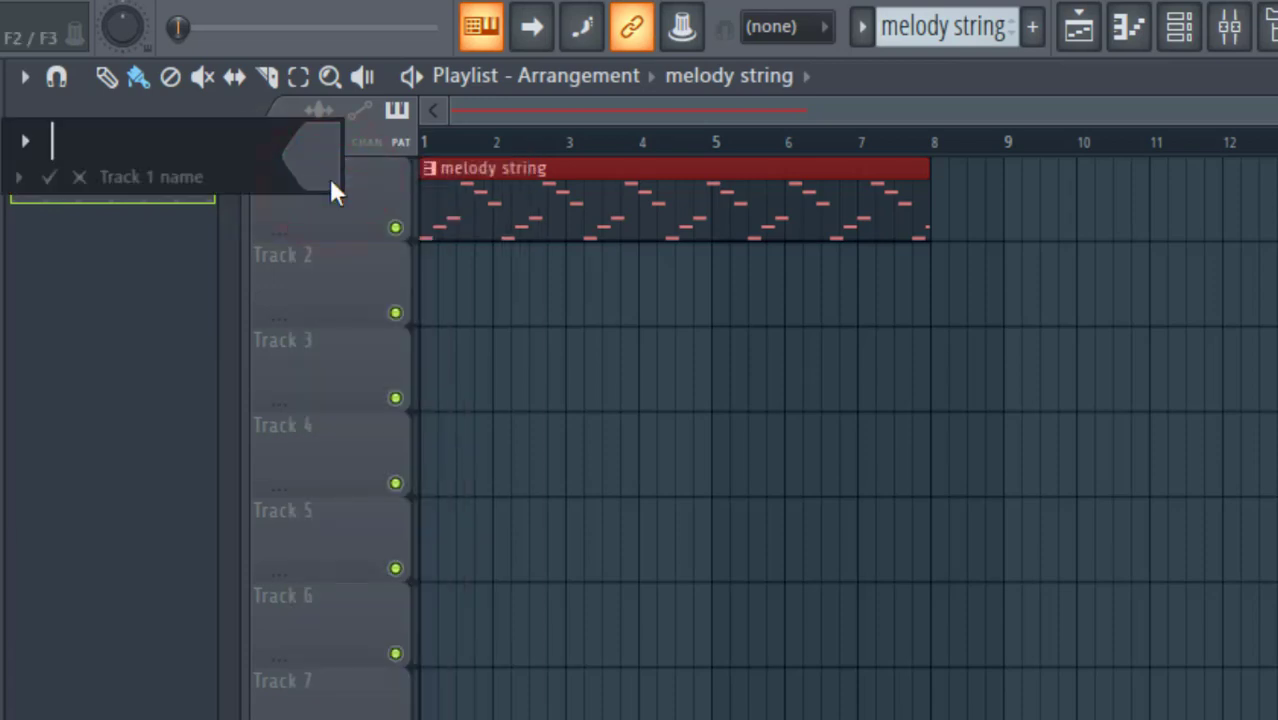
text(me)
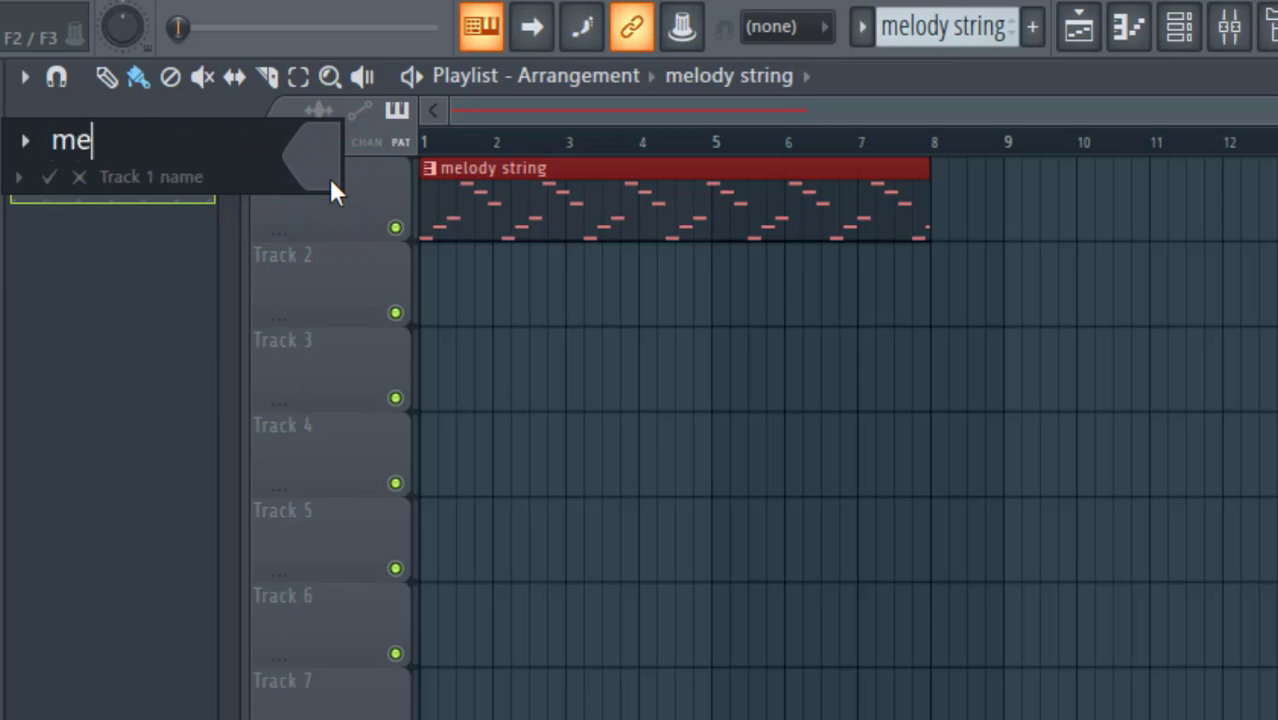
text(lody string)
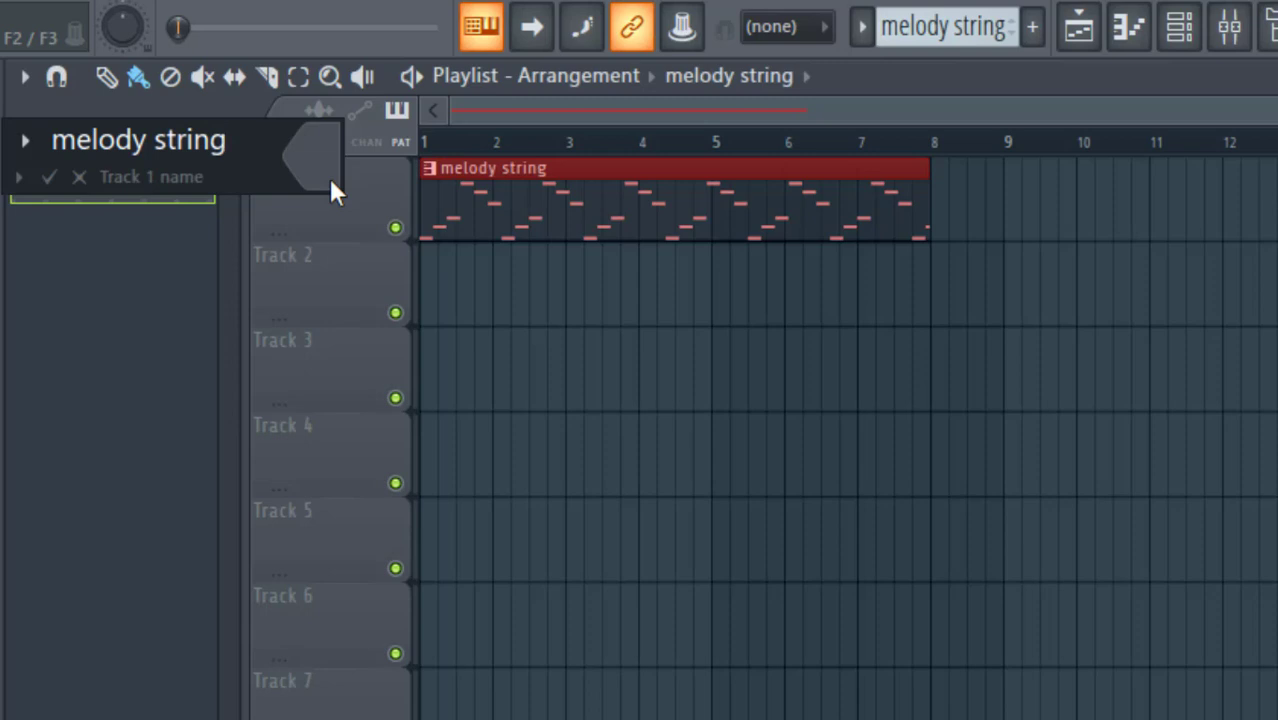
click(314, 164)
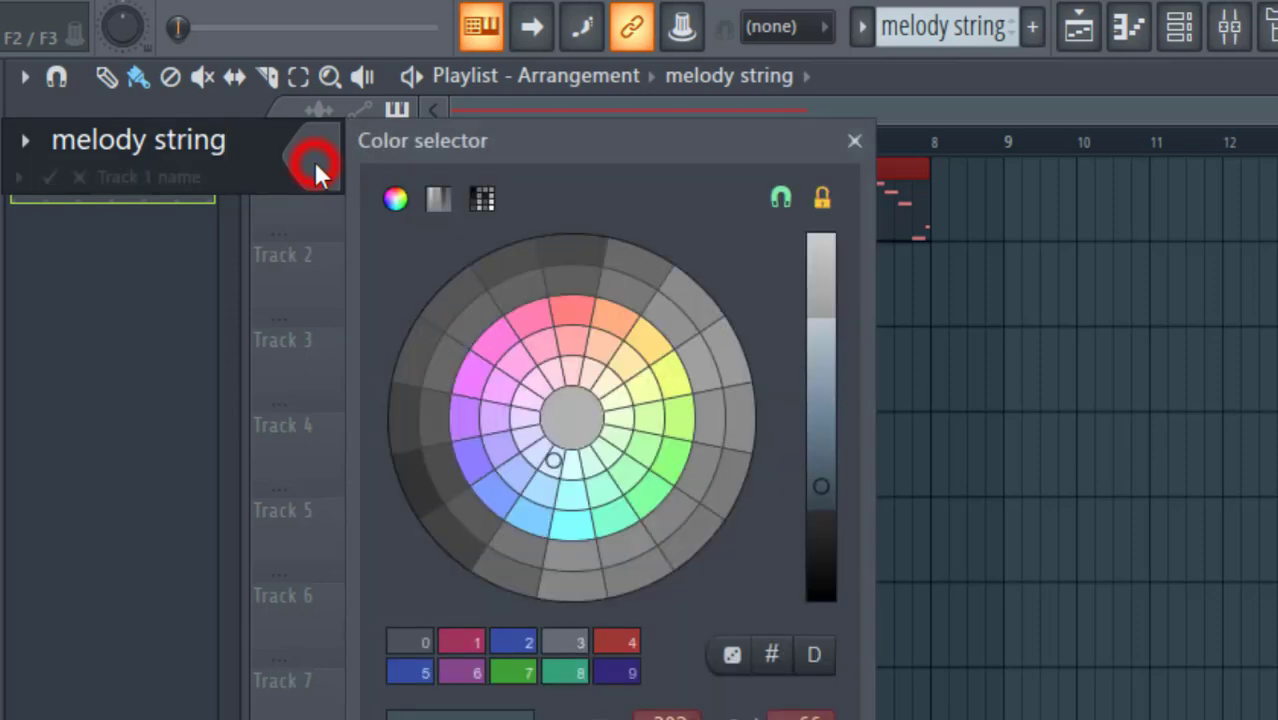
click(576, 312)
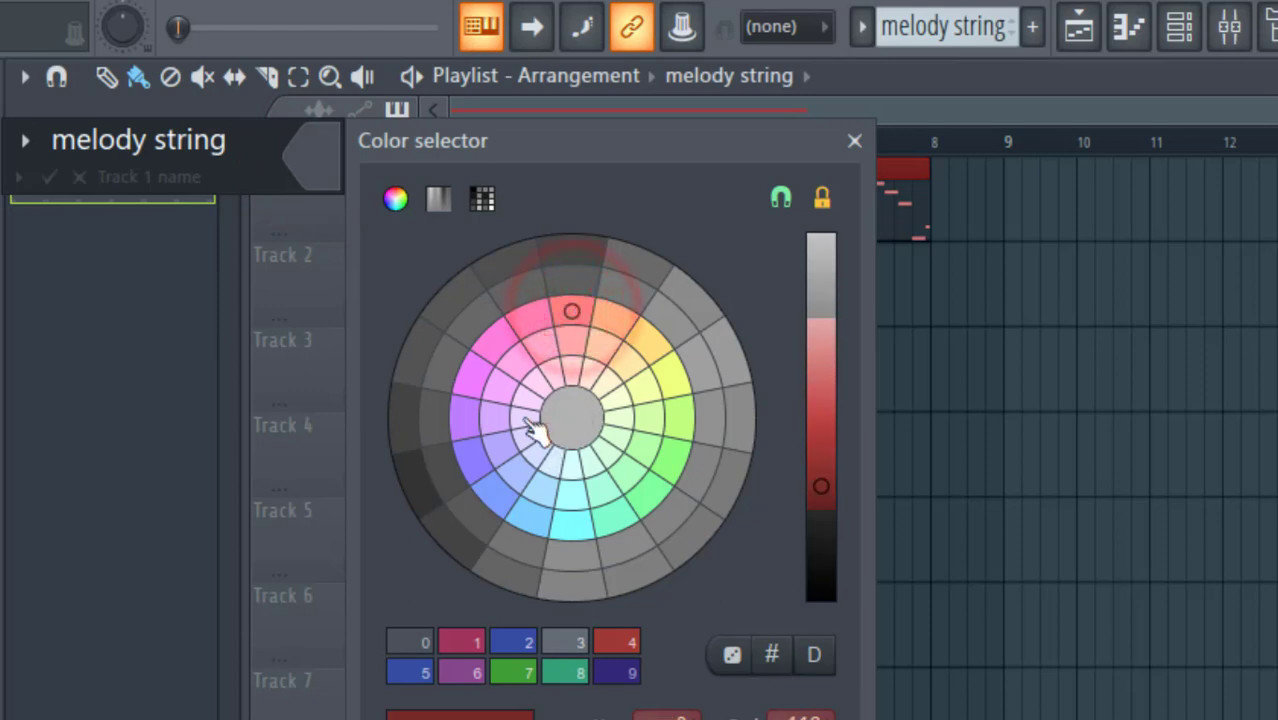
click(669, 462)
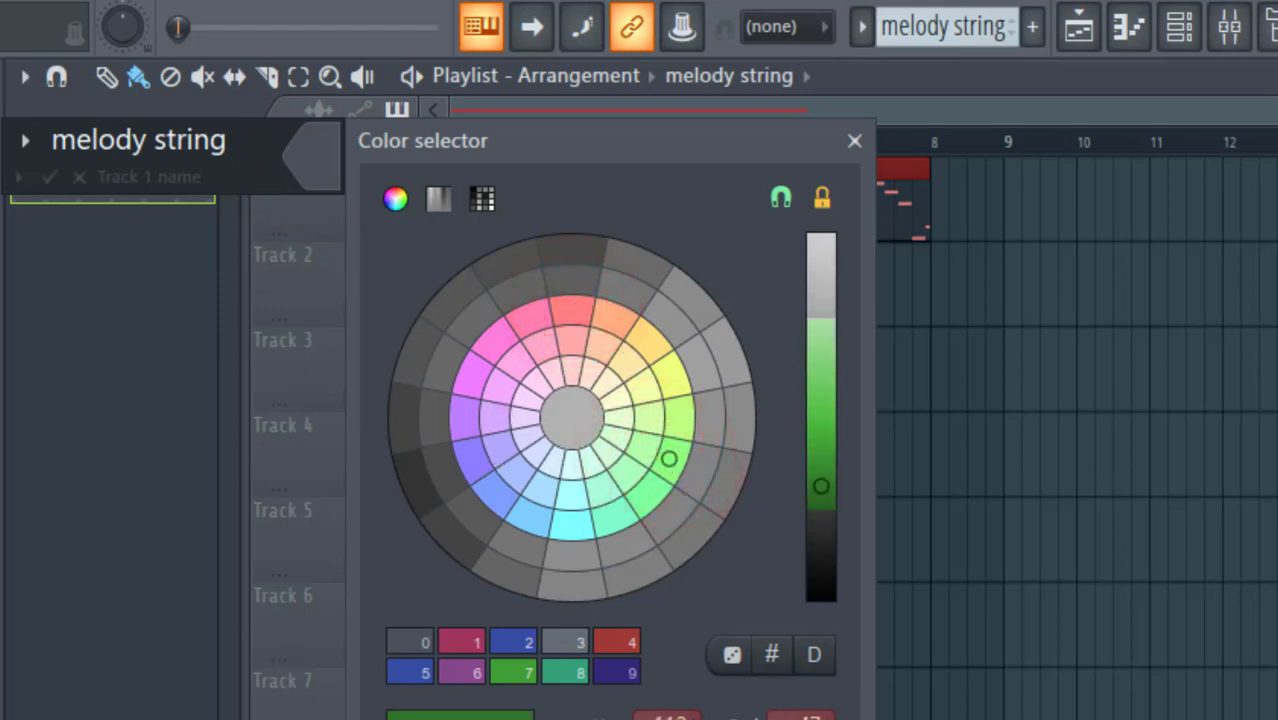
key(Return)
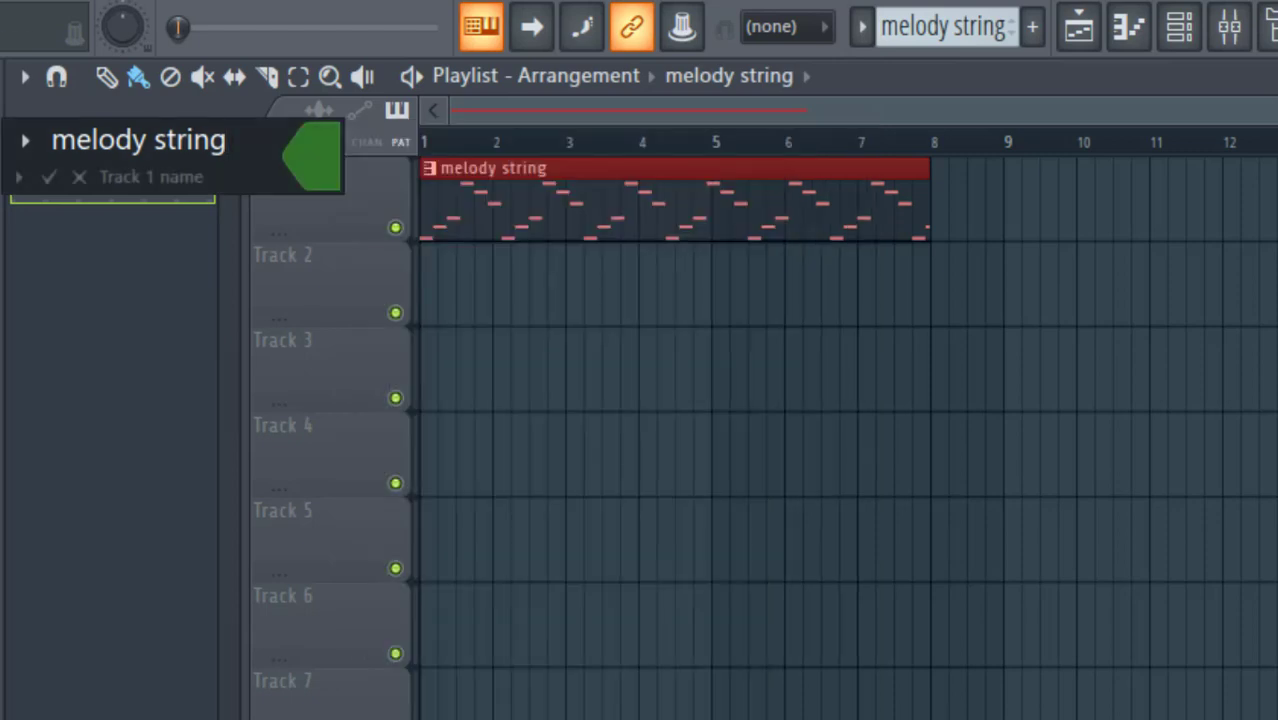
key(Return)
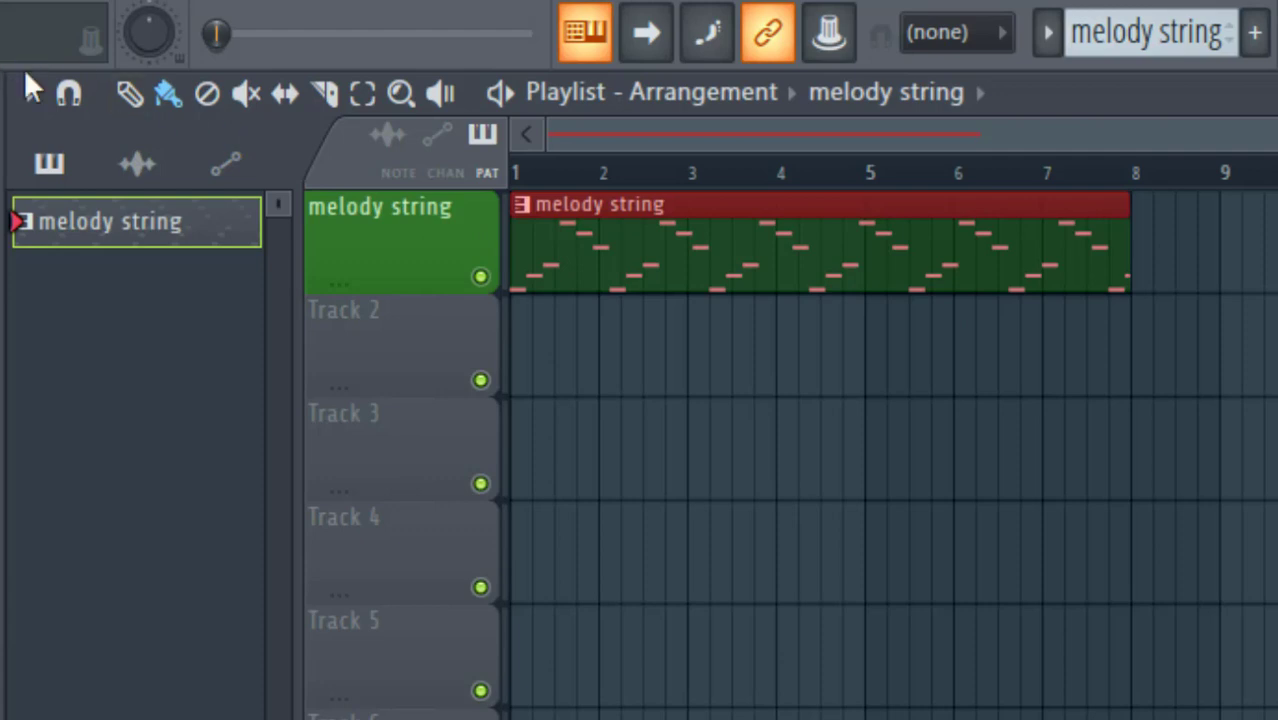
Add a time marker named "intro" at bar 1 of the Playlist
click(28, 93)
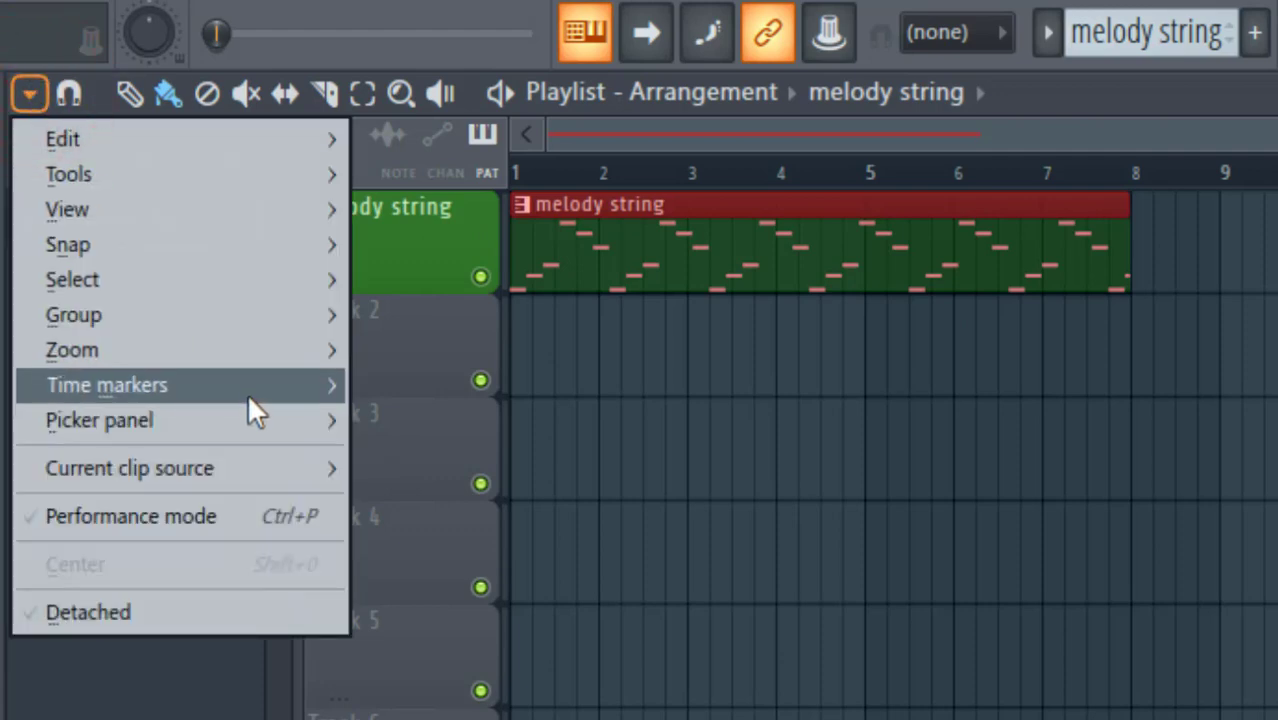
mouse_move(244, 390)
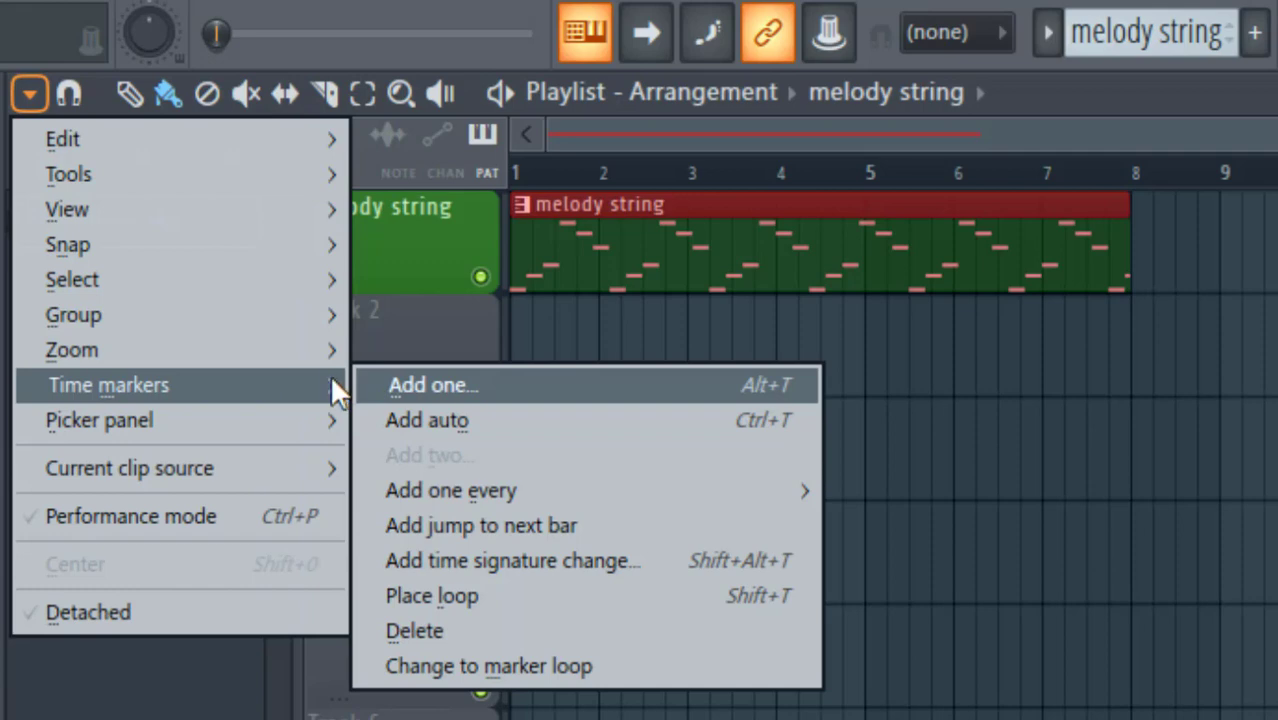
click(408, 385)
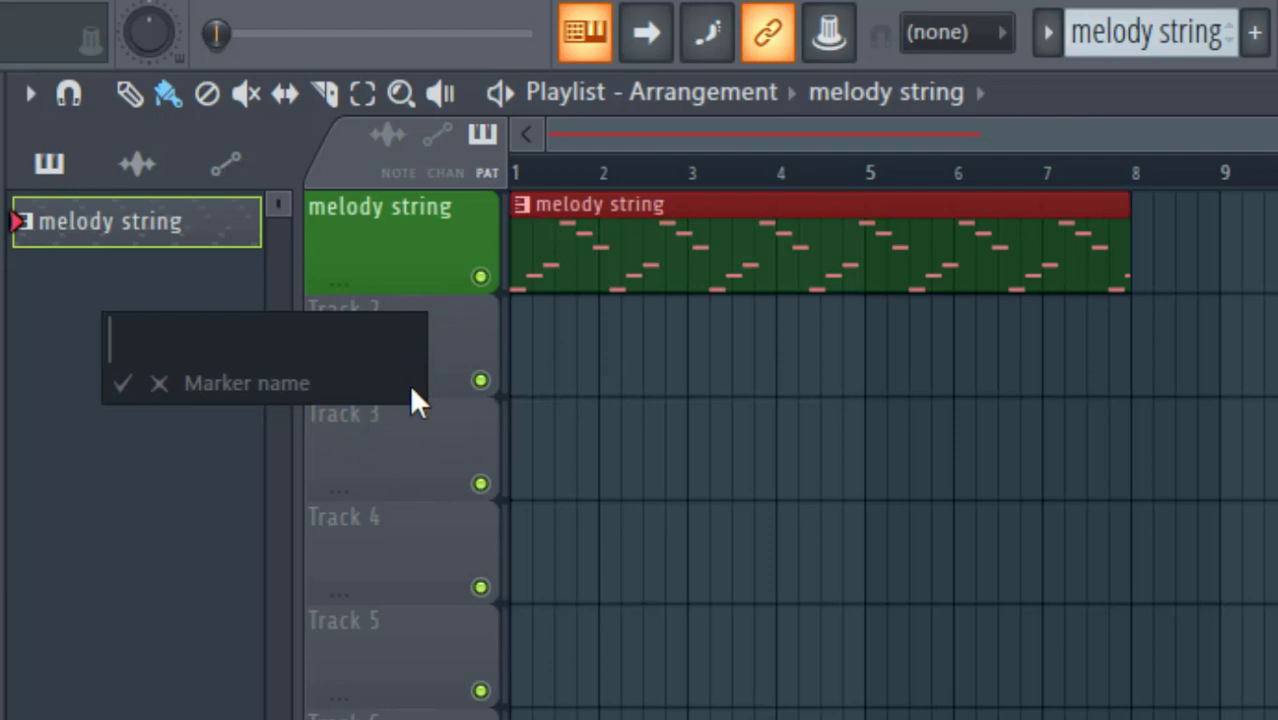
text(intro)
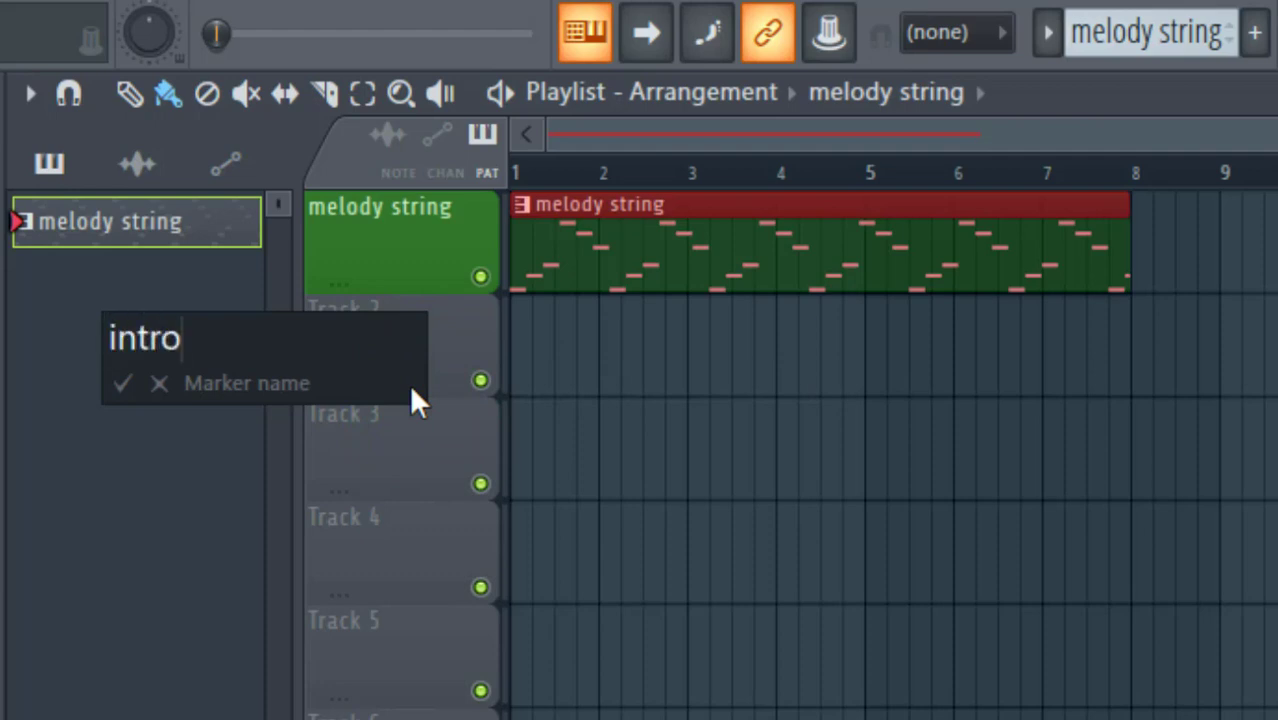
key(Return)
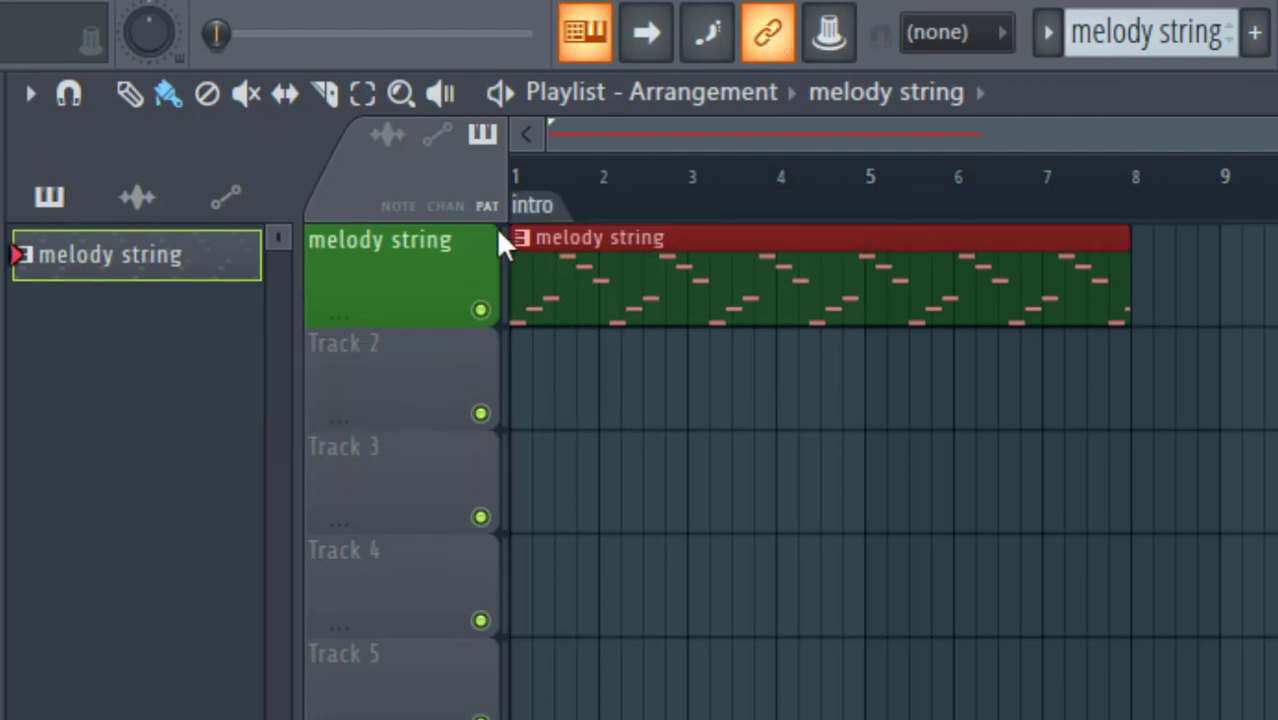
Set the global snap to Line and align the intro marker with the start of bar 1
click(530, 205)
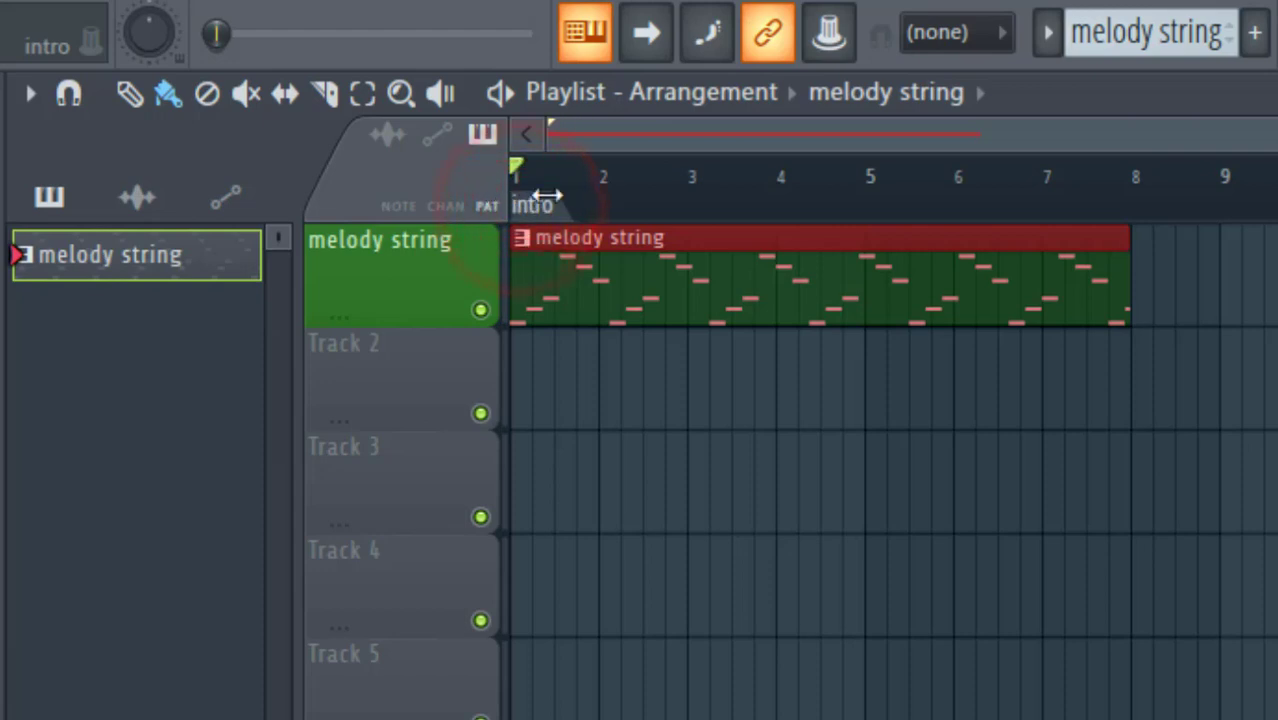
mouse_move(547, 195)
mouse_down()
mouse_move(656, 205)
mouse_move(505, 205)
mouse_move(573, 208)
mouse_move(518, 205)
mouse_up()
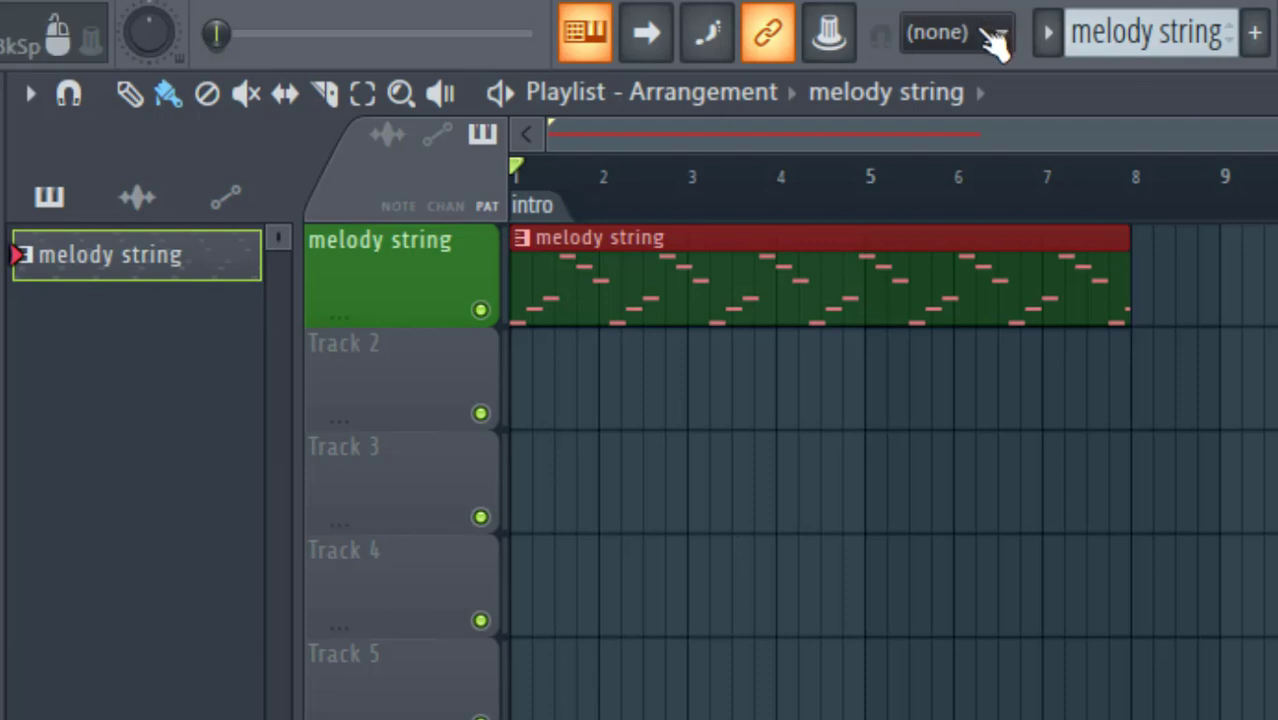
click(995, 38)
click(968, 63)
click(523, 215)
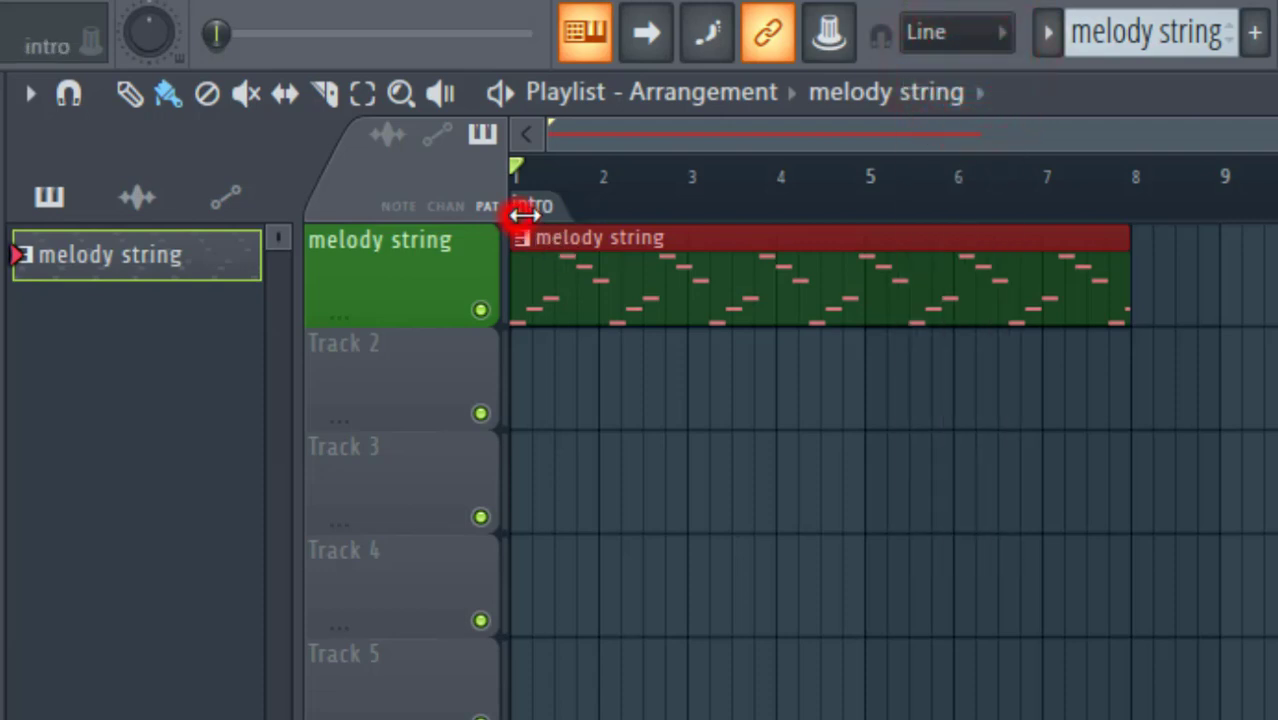
mouse_move(523, 215)
mouse_down()
mouse_move(551, 205)
mouse_move(582, 217)
mouse_move(515, 220)
mouse_move(565, 219)
mouse_move(533, 222)
mouse_move(590, 238)
mouse_move(495, 229)
mouse_up()
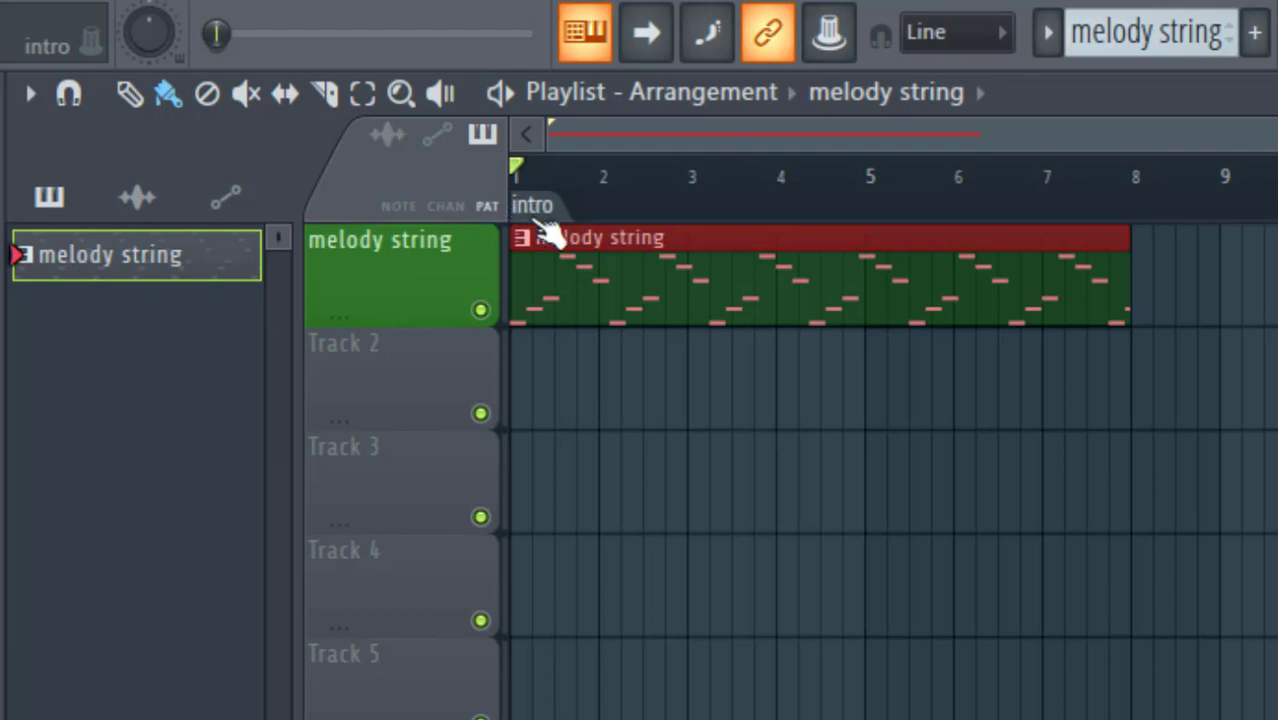
Add a time marker named "outro" near the end of the melody string clip and align it with bar 7
right_click(1049, 201)
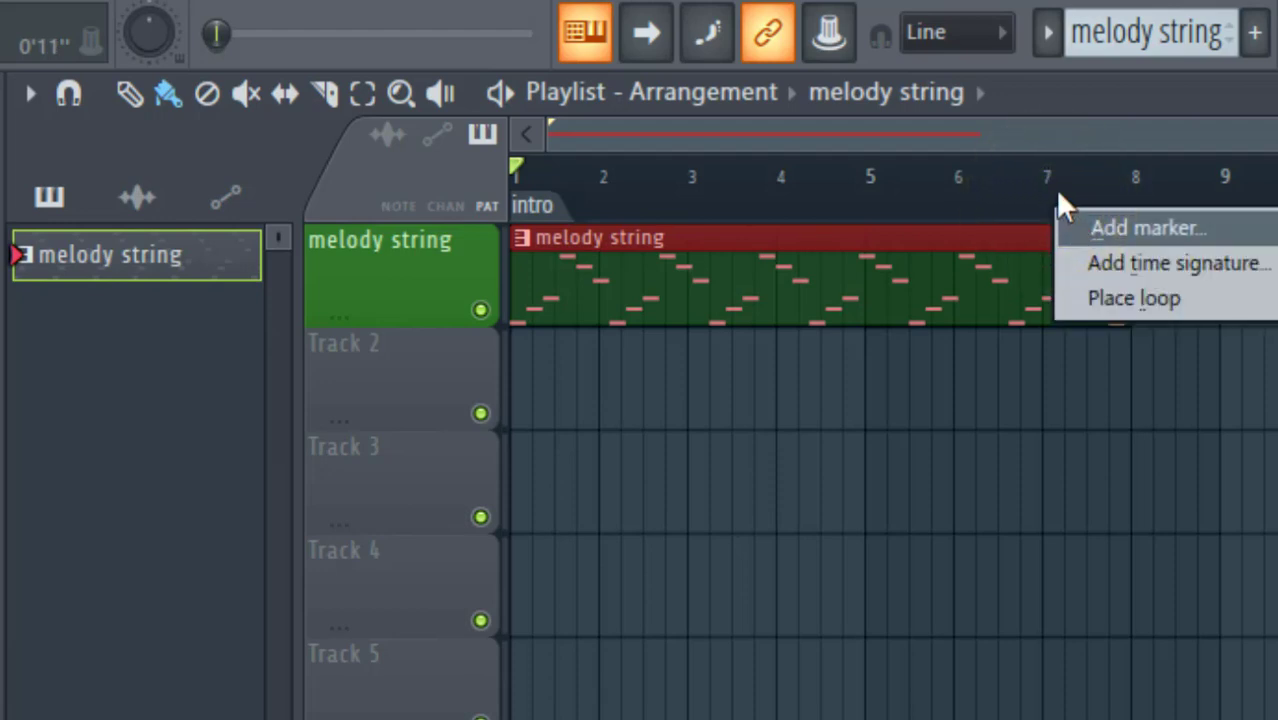
click(1055, 190)
right_click(1055, 194)
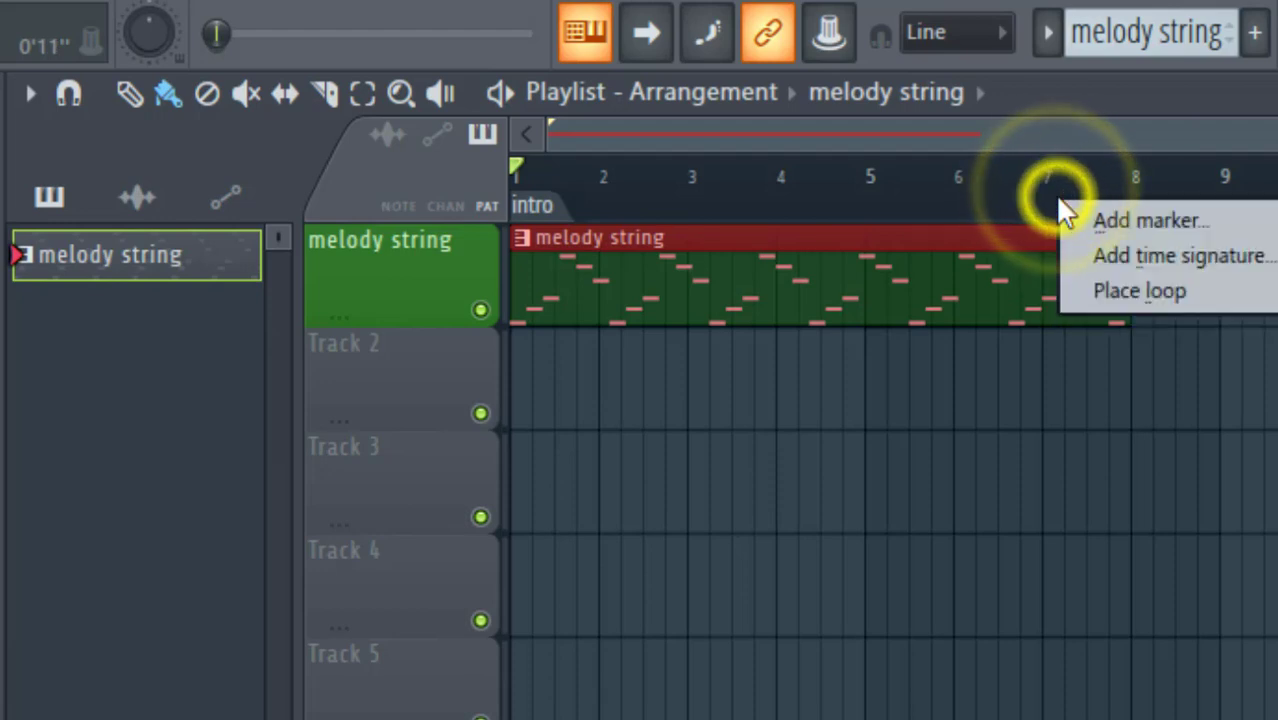
click(1086, 218)
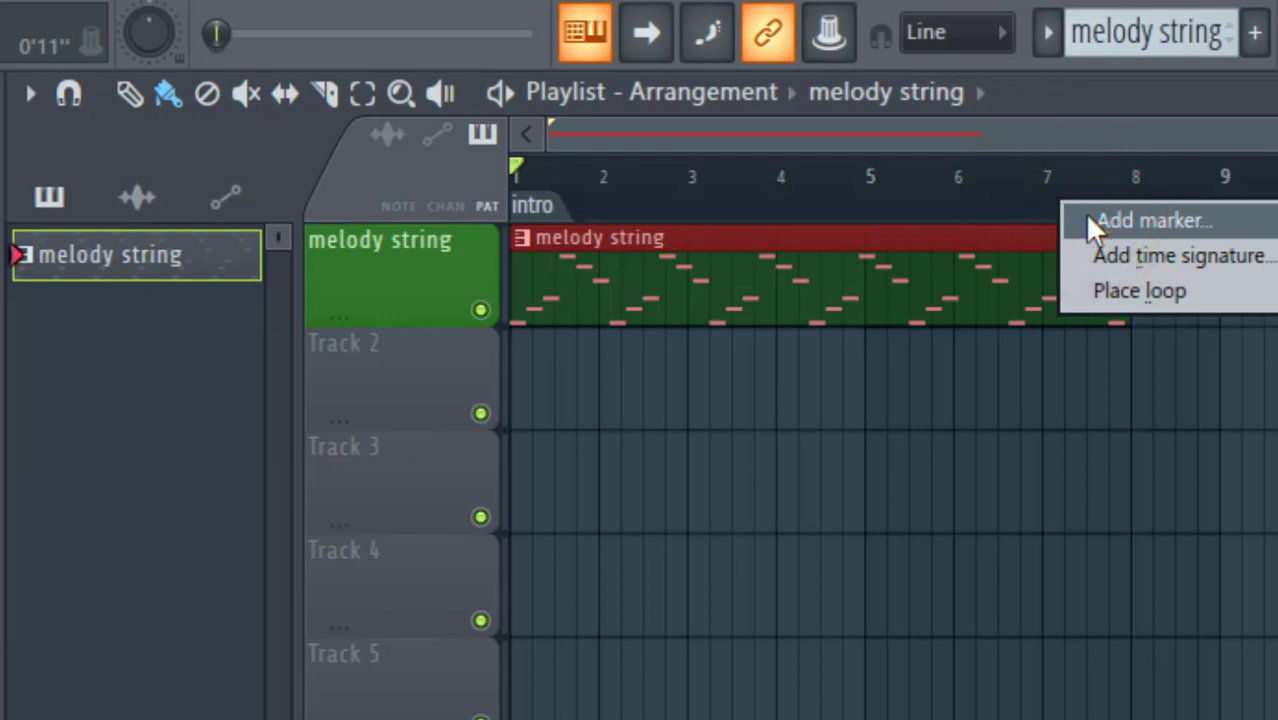
click(1088, 217)
text(ou)
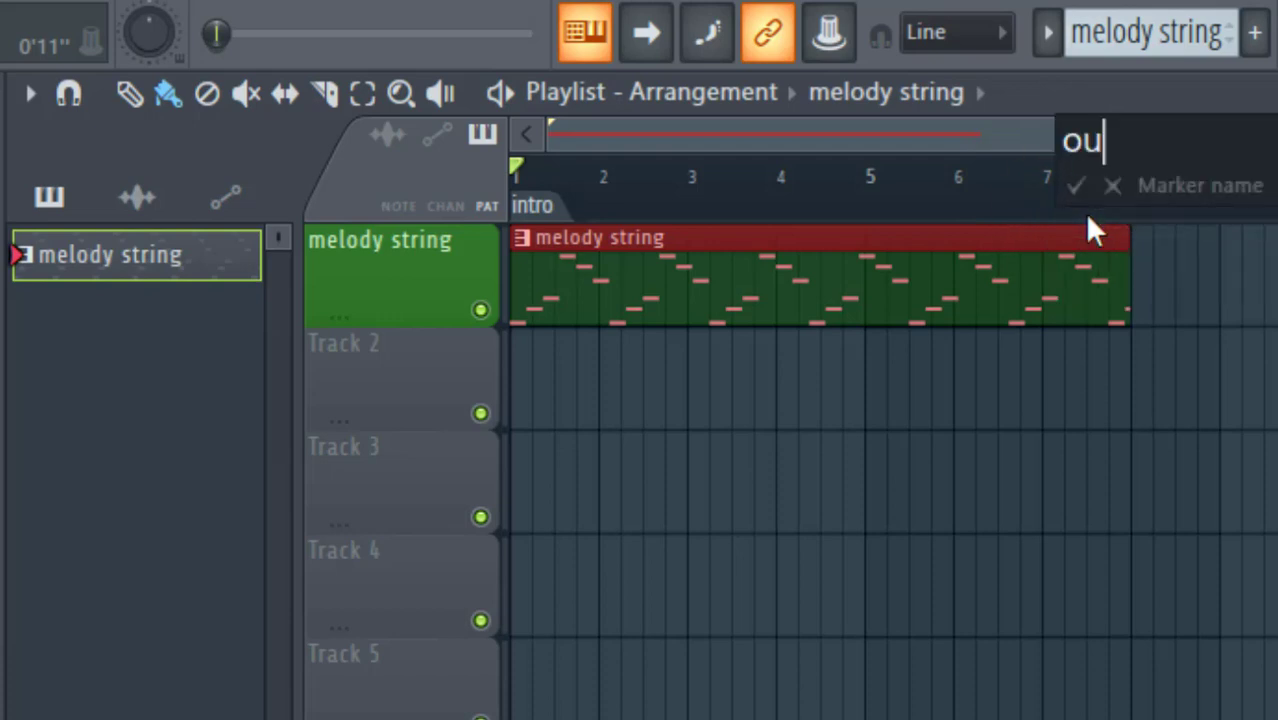
text(tro)
key(Return)
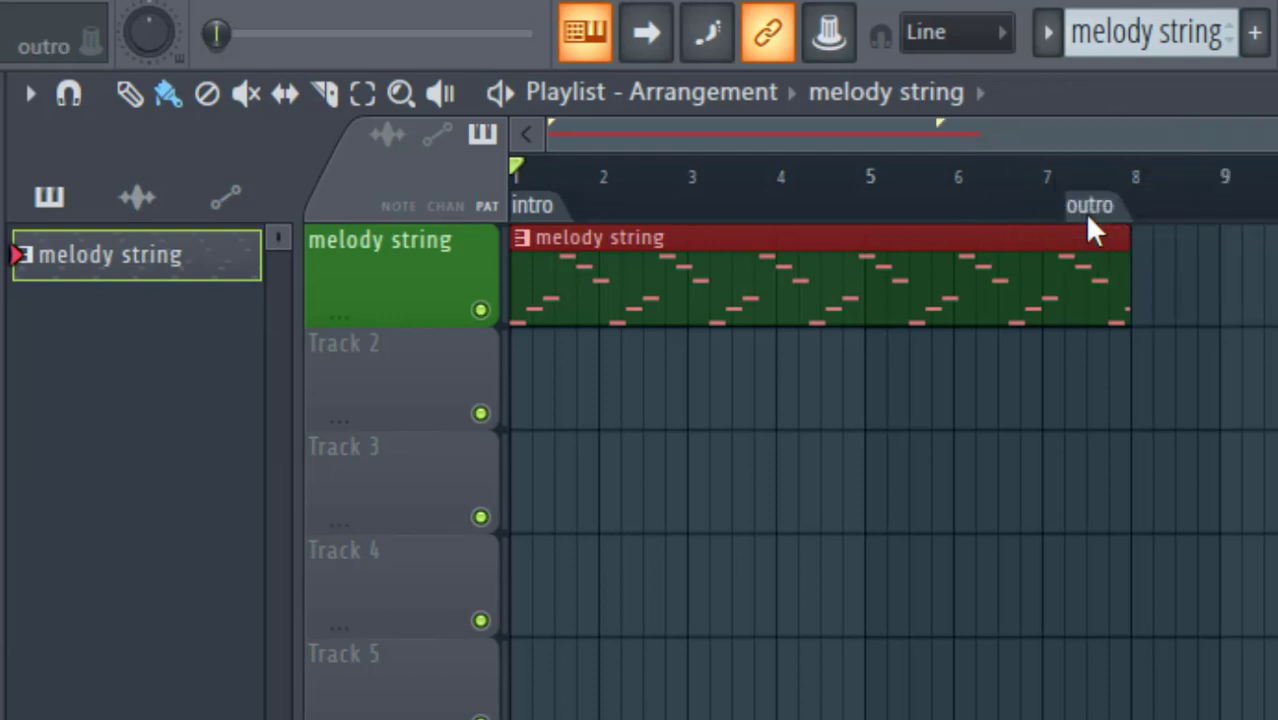
drag(1064, 205, 1057, 207)
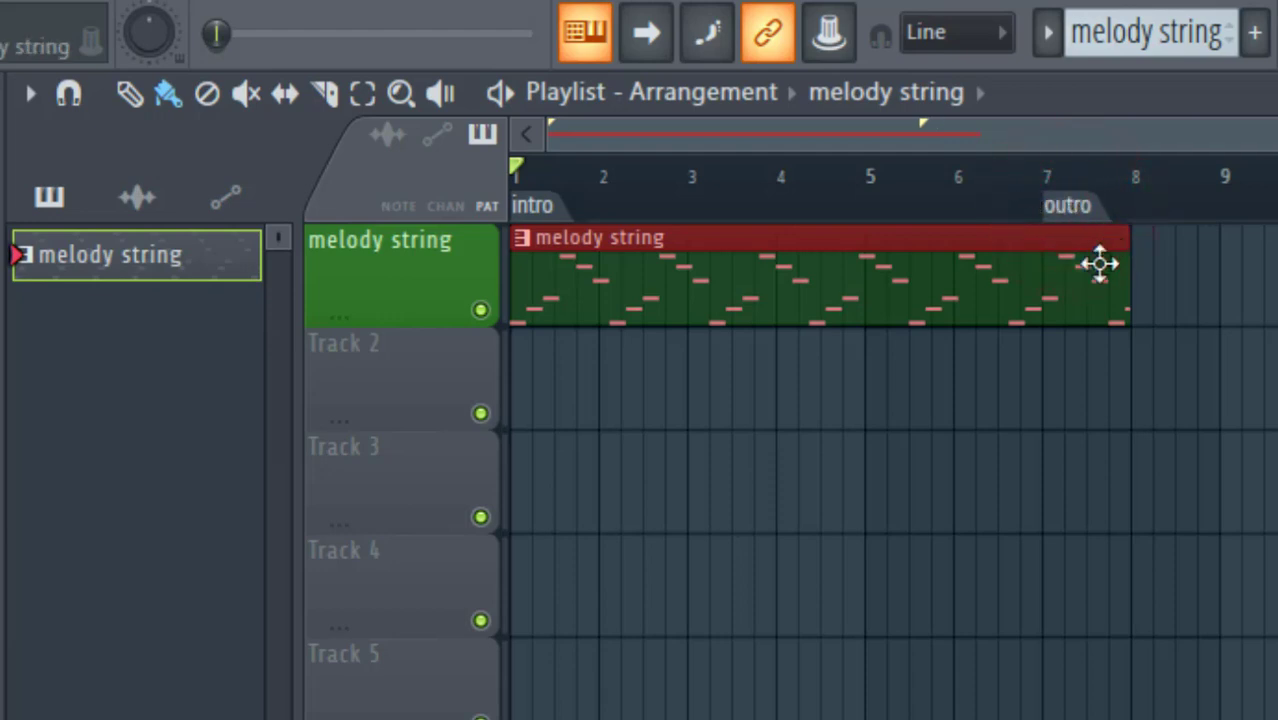
Add a time marker named "reff" between the intro and outro markers and move it to bar 4
right_click(697, 216)
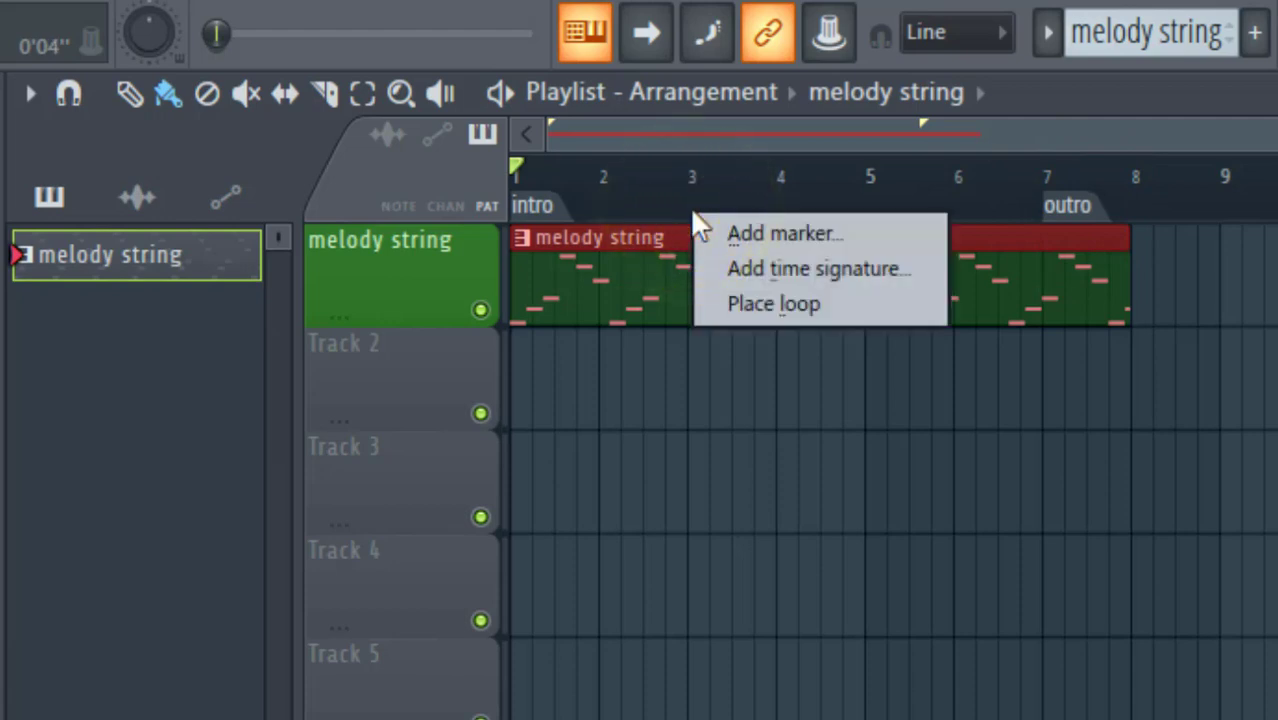
click(713, 230)
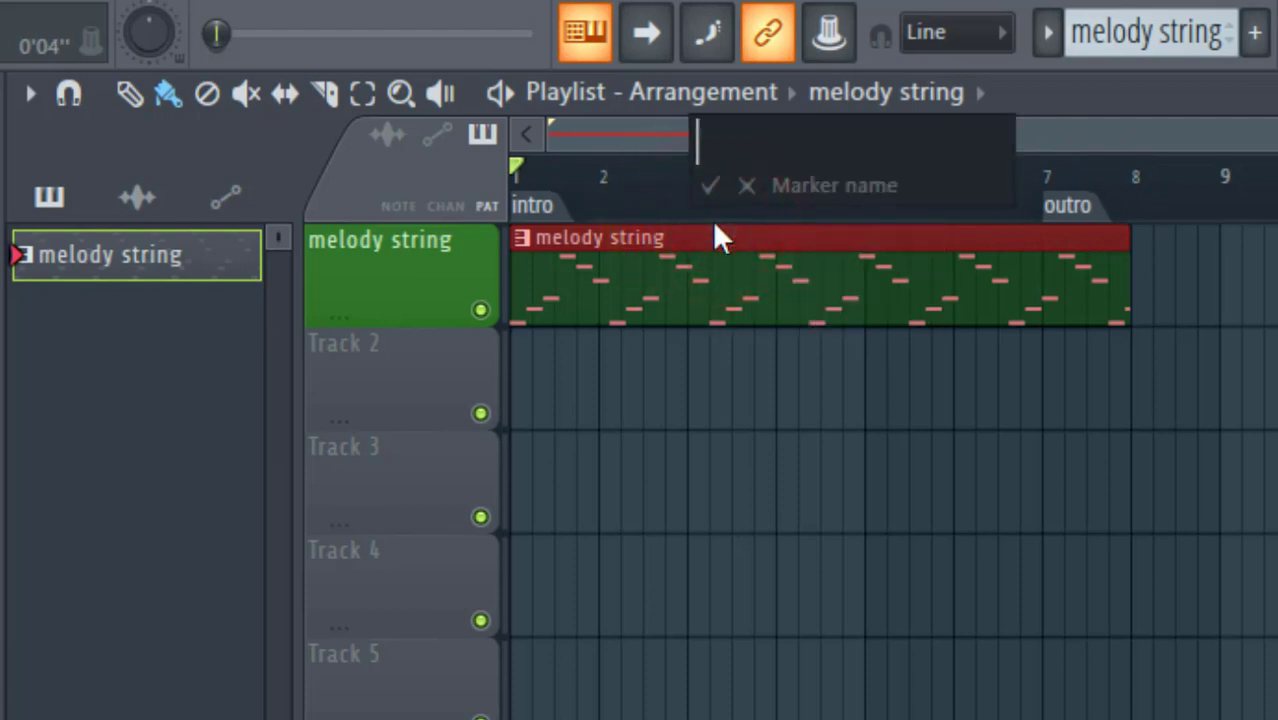
text(red)
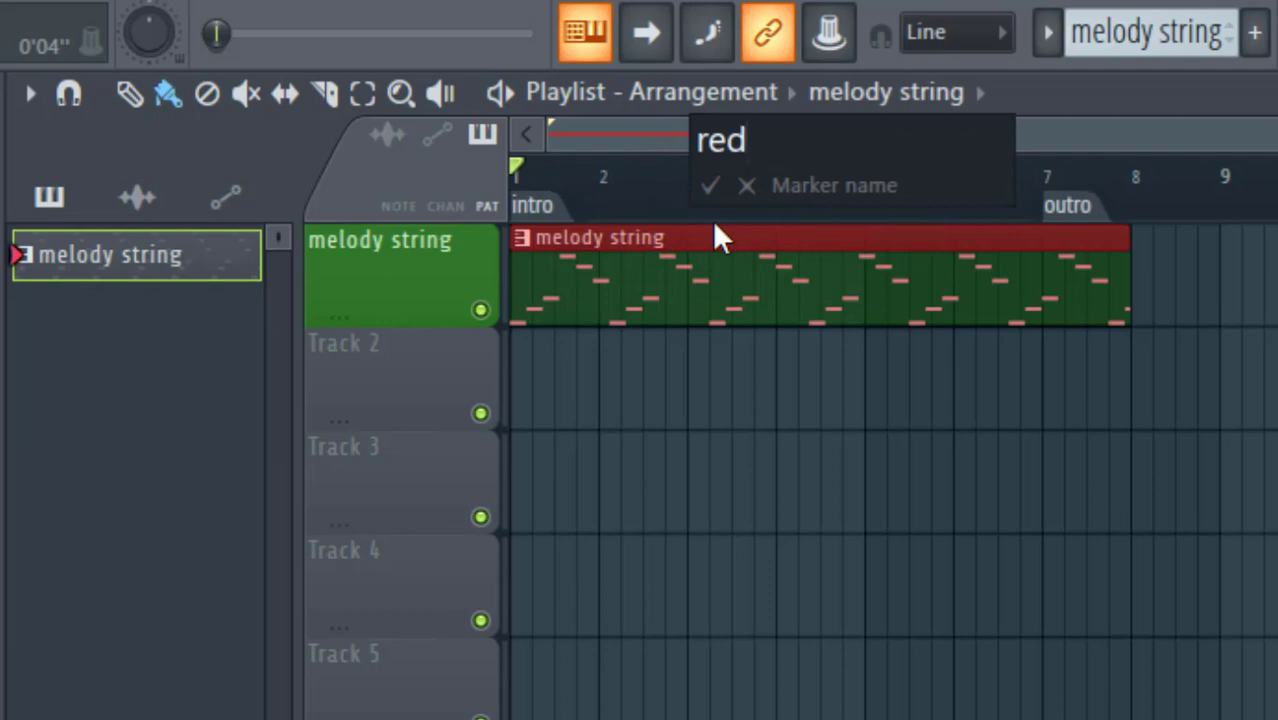
key(BackSpace)
text(ff)
key(Return)
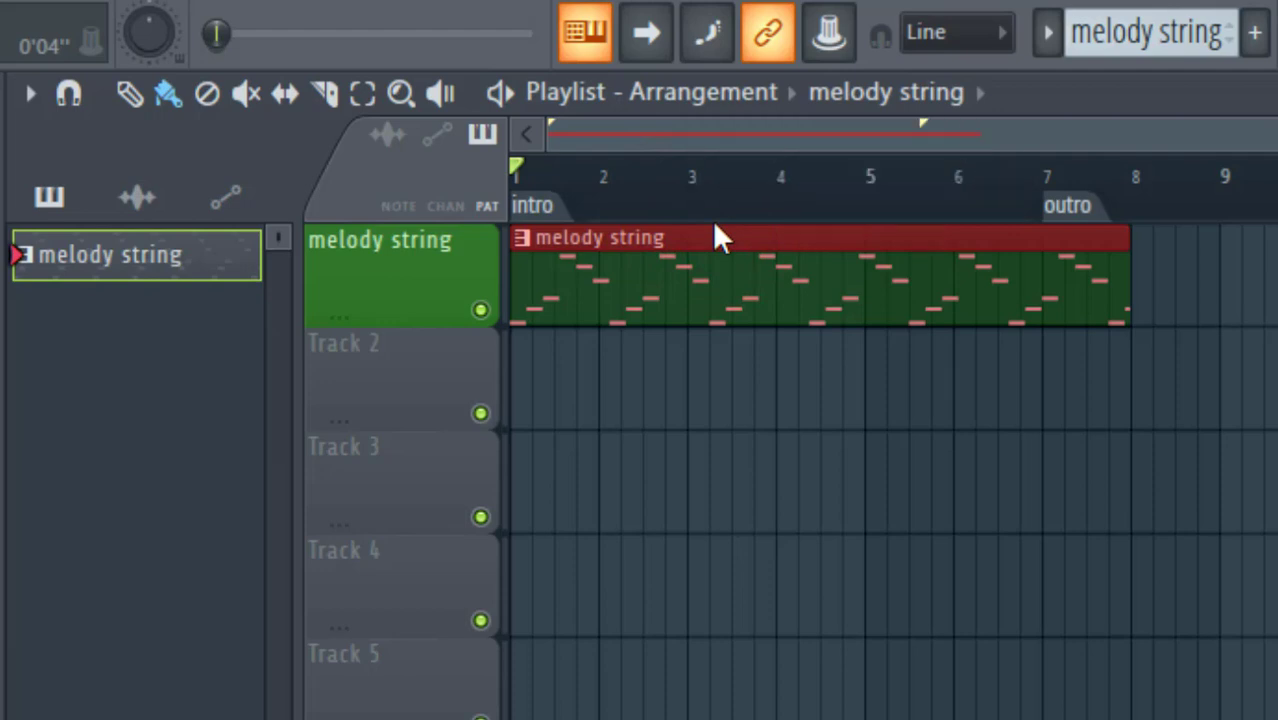
drag(700, 208, 785, 228)
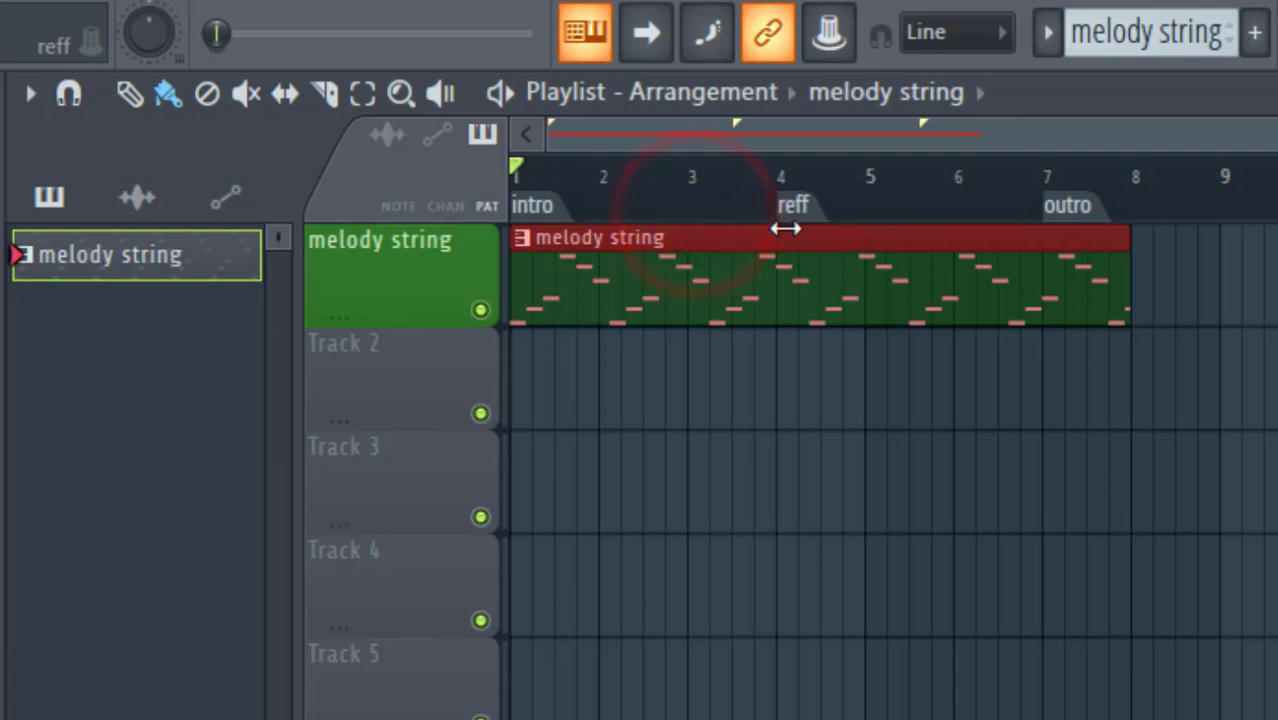
click(30, 95)
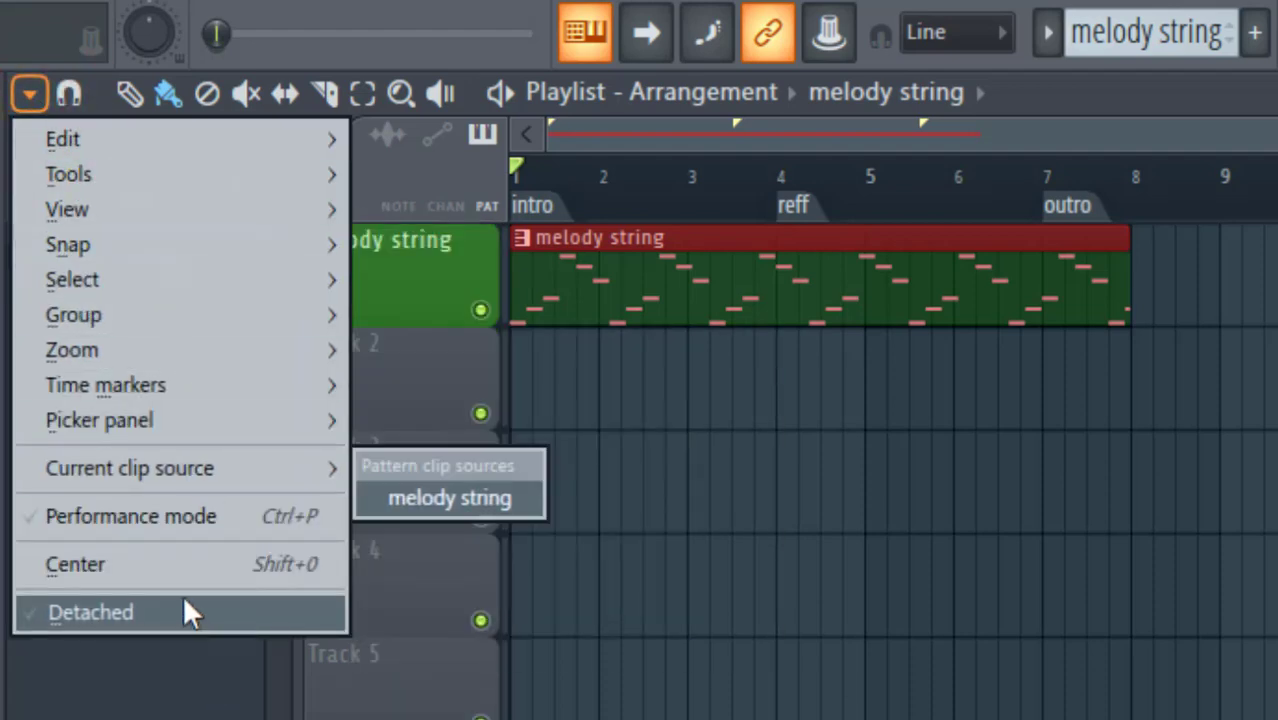
mouse_move(163, 150)
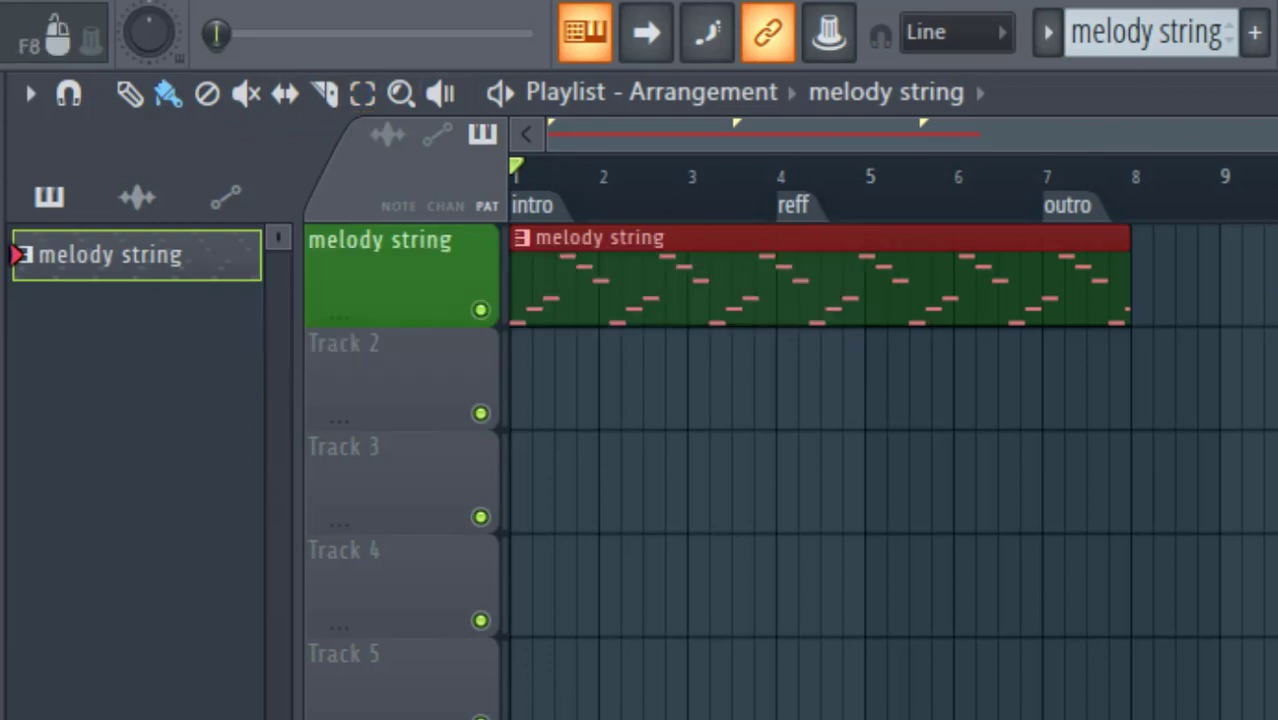
scroll(890, 470, down, 2)
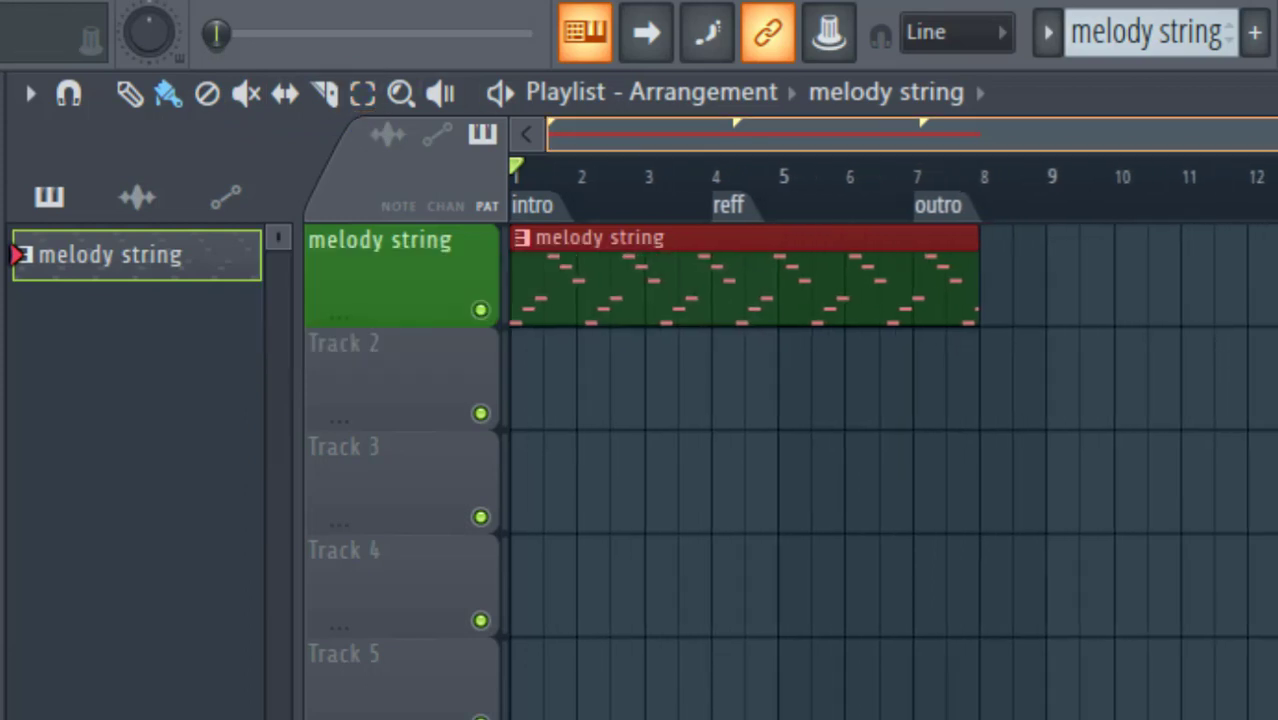
scroll(890, 470, up, 3)
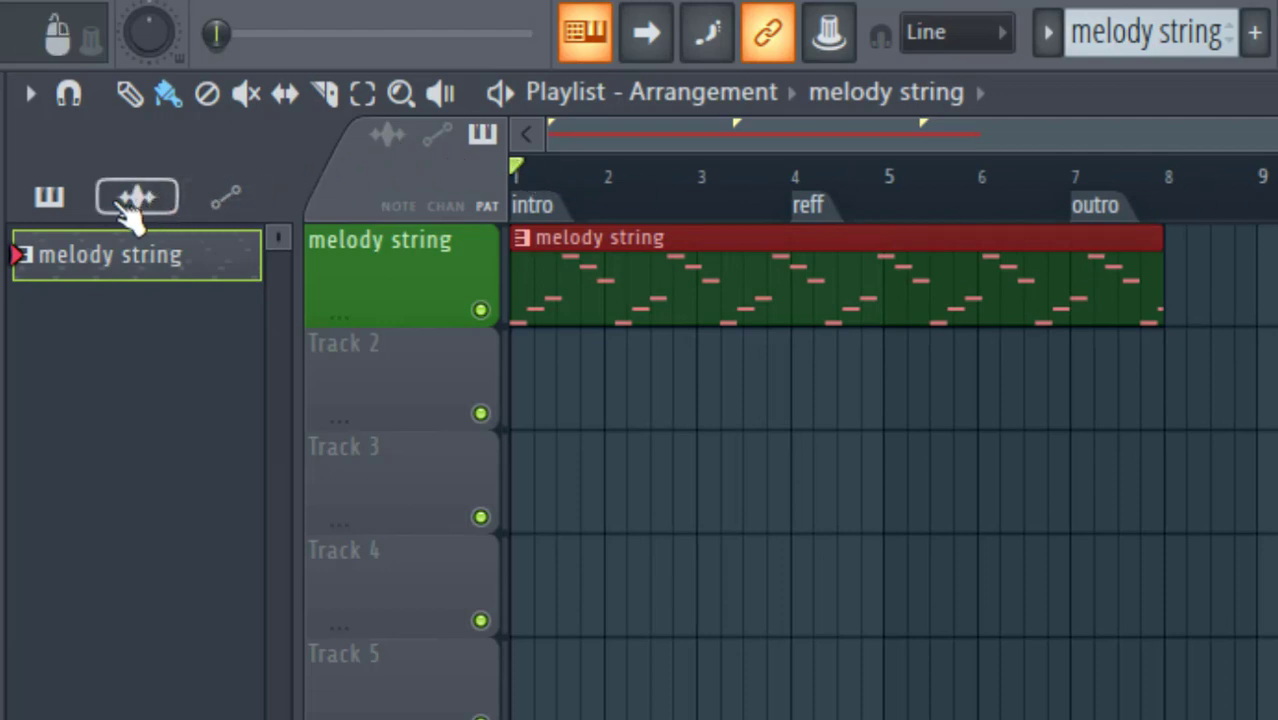
click(48, 196)
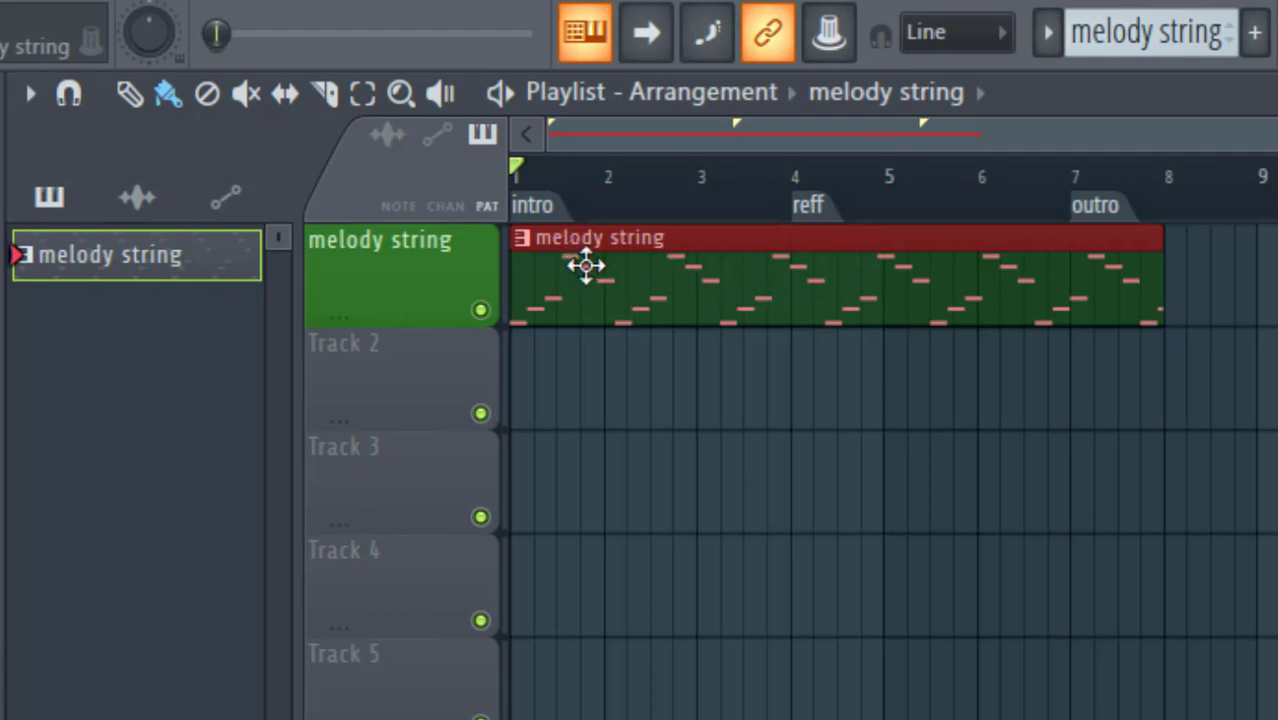
View the melody string clip's notes in the Strings Solo piano roll and return to the Playlist
double_click(730, 271)
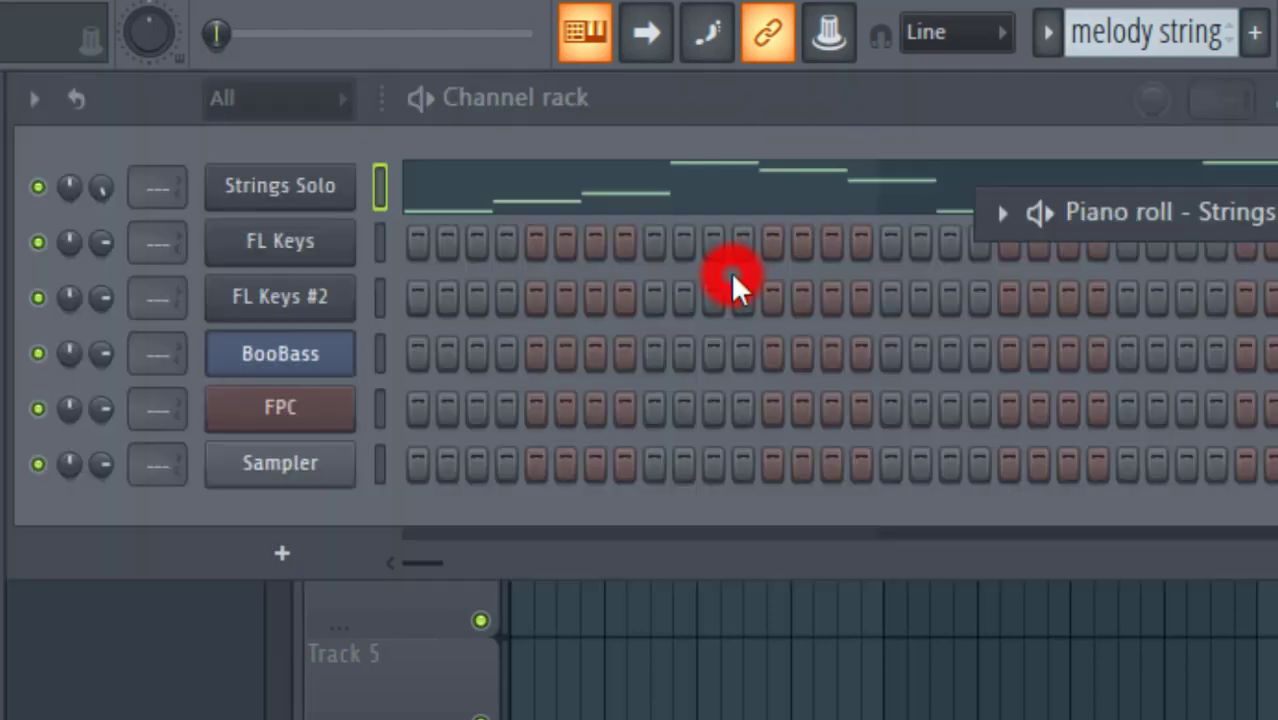
click(635, 195)
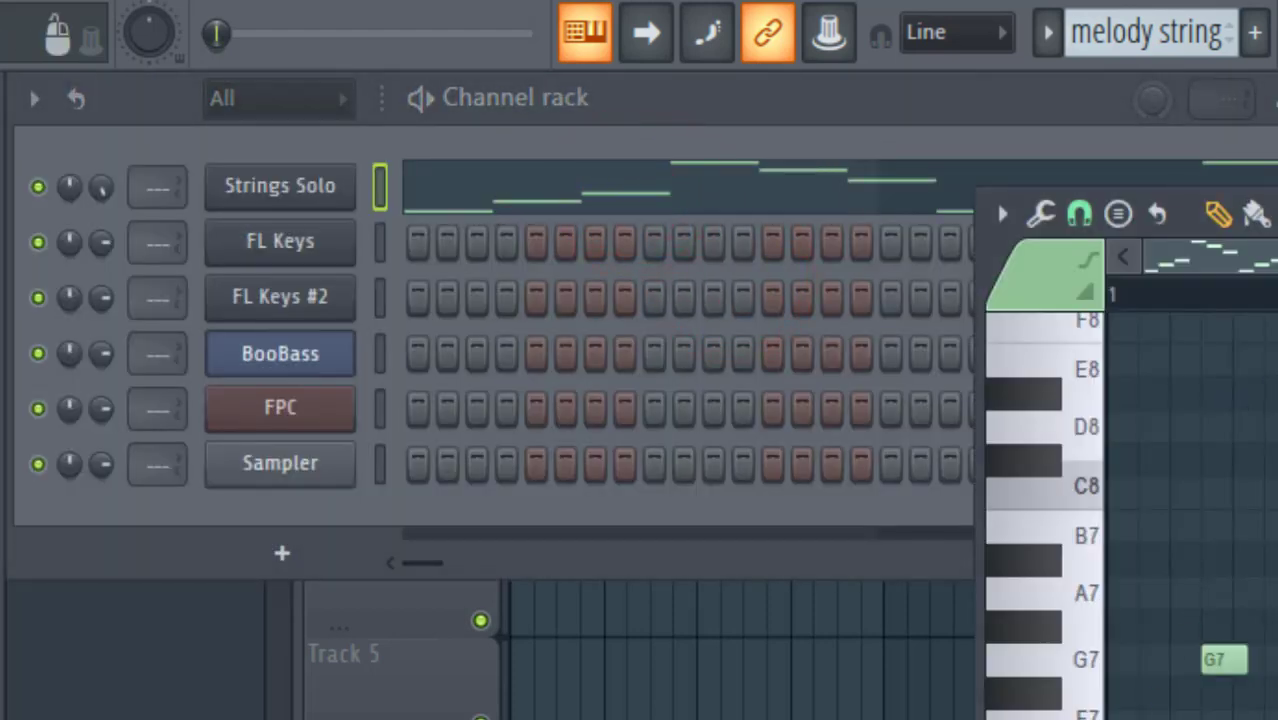
key(Return)
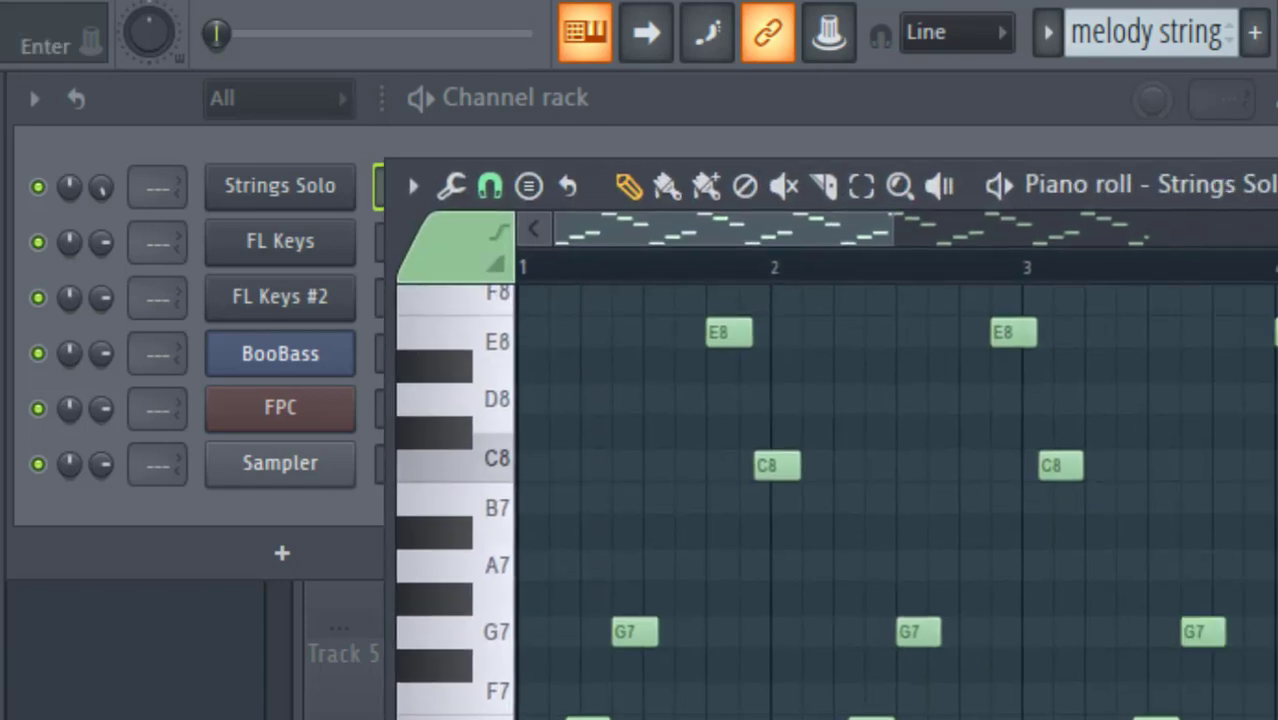
key(F5)
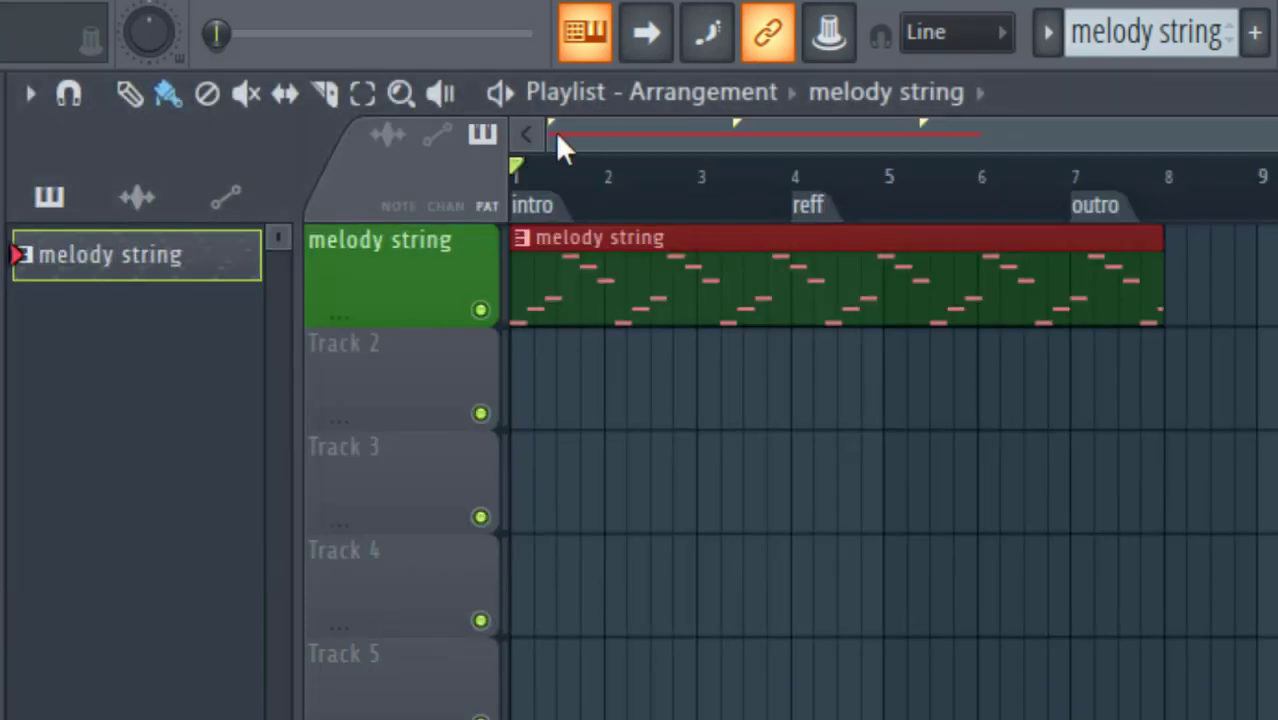
Place the efek ketawa audio file from the browser's impor folder on Track 2 at bar 2 and select it among the picker's audio clips
click(155, 200)
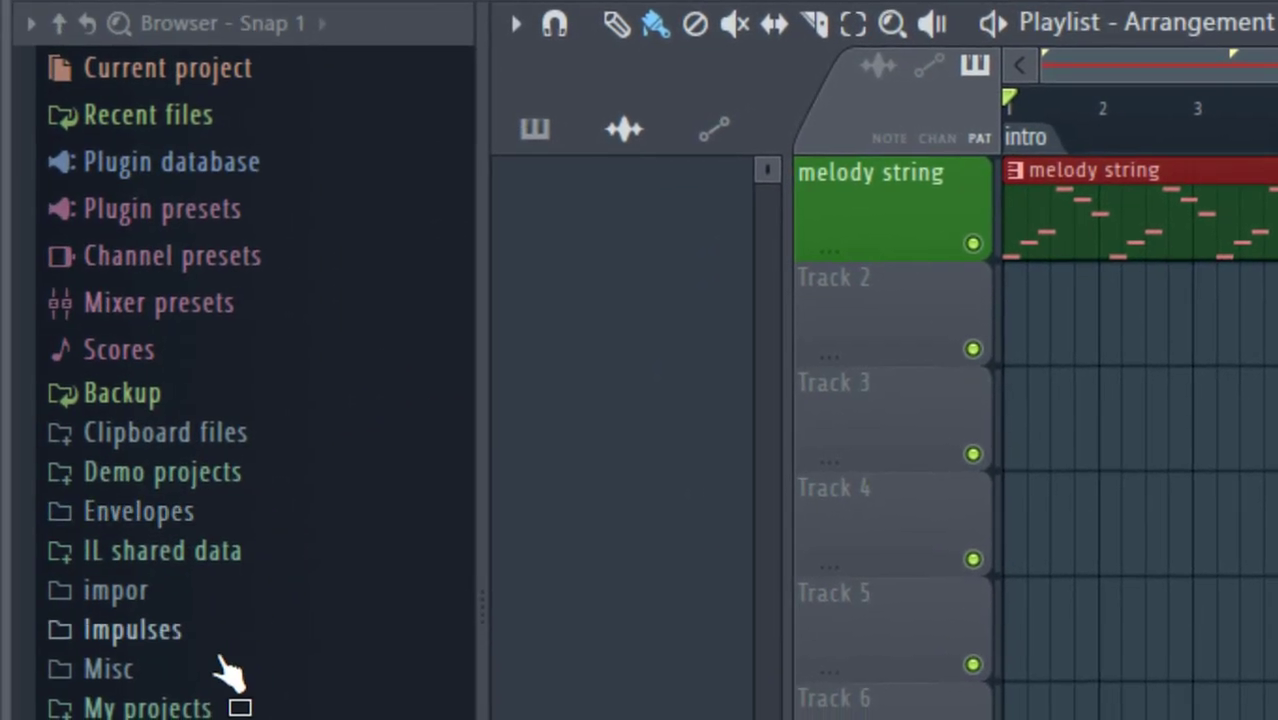
click(100, 670)
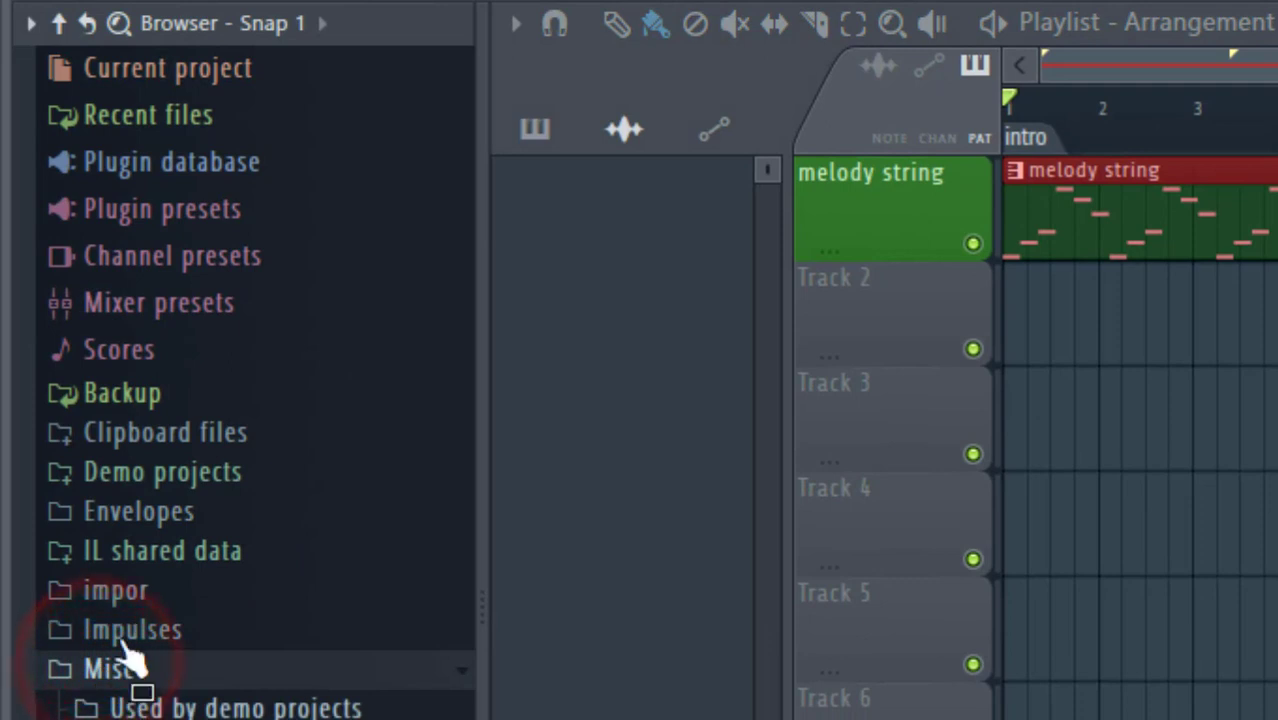
click(95, 597)
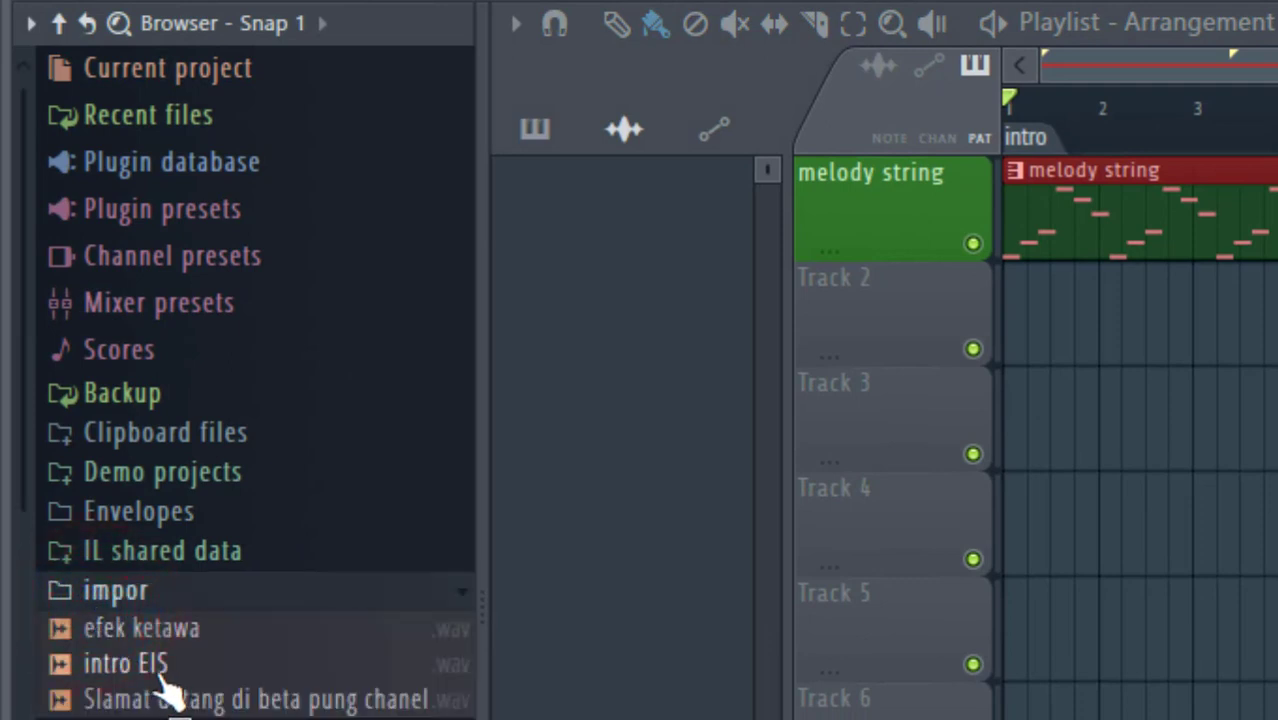
drag(122, 670, 130, 636)
click(106, 629)
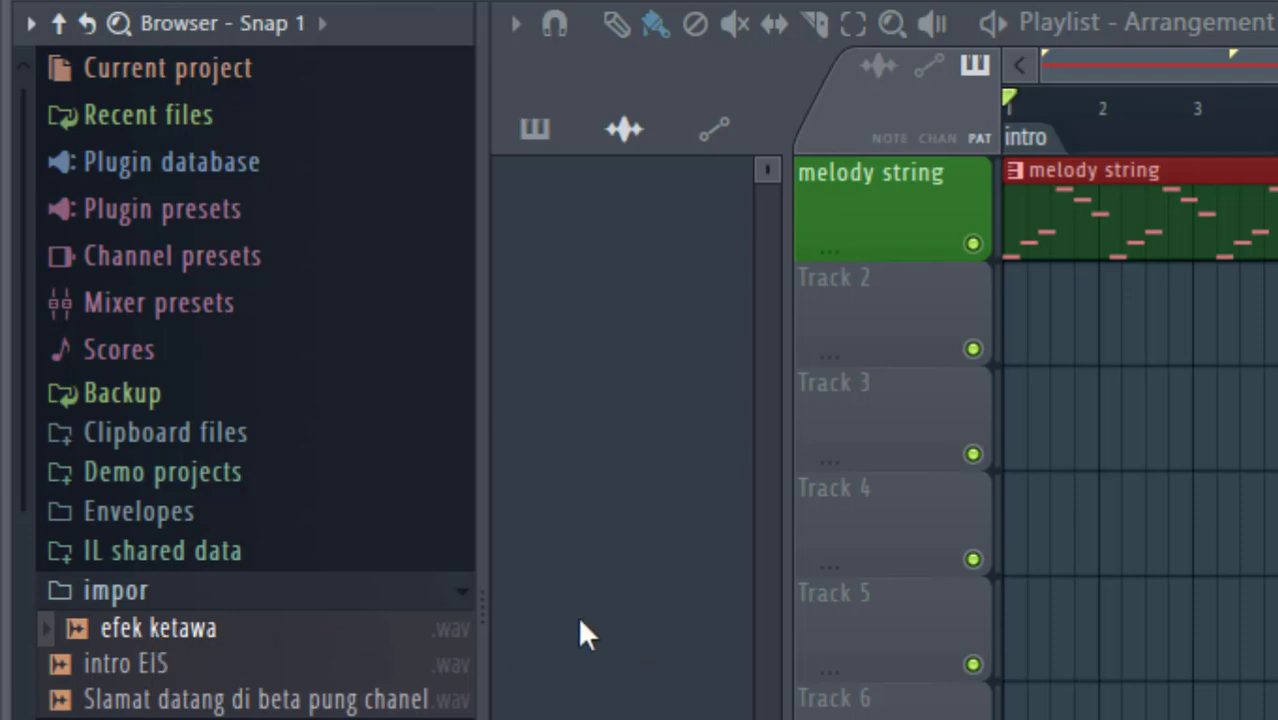
drag(113, 642, 1097, 350)
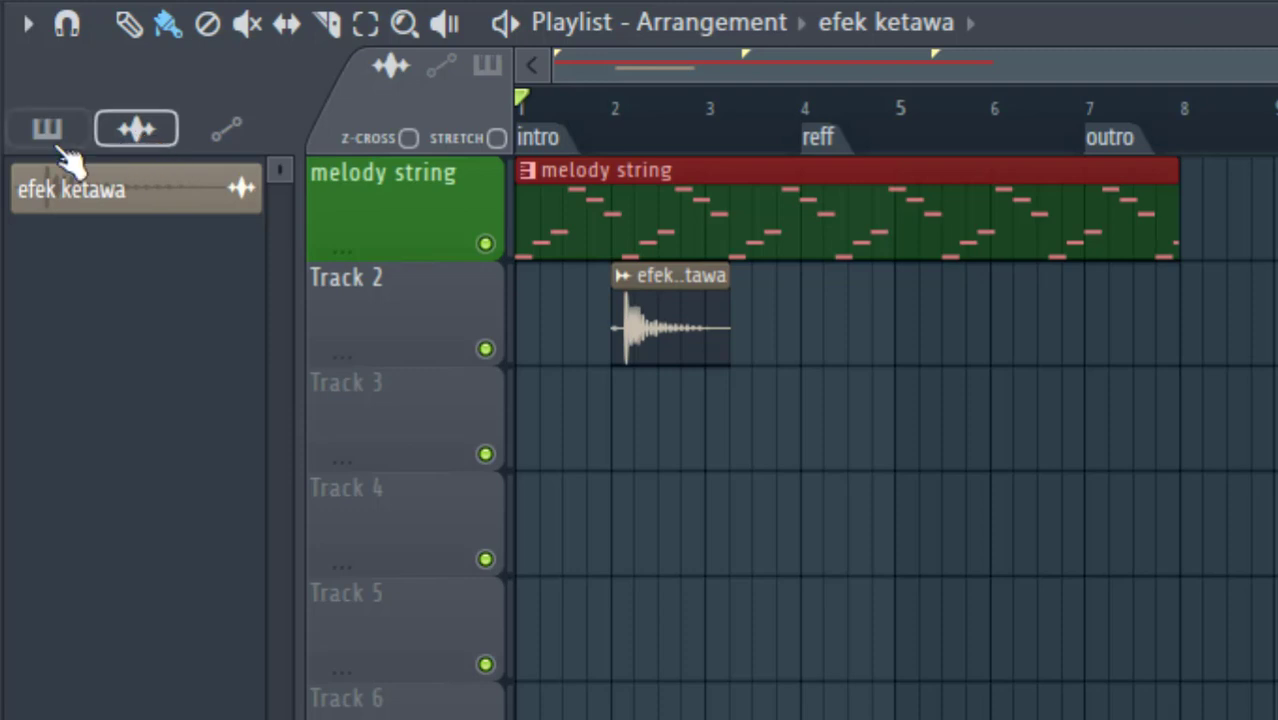
click(145, 135)
click(60, 190)
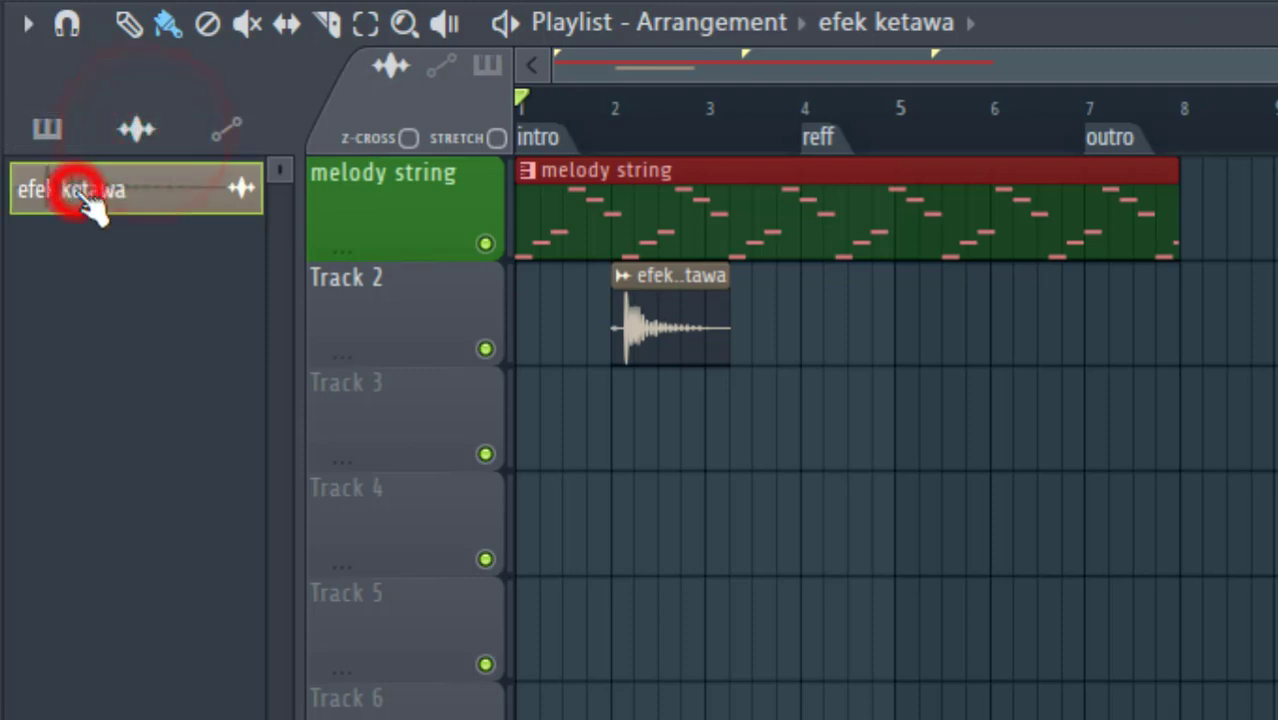
Compare the picker's pattern, audio clip and automation clip lists, finishing on the automation clips
click(645, 325)
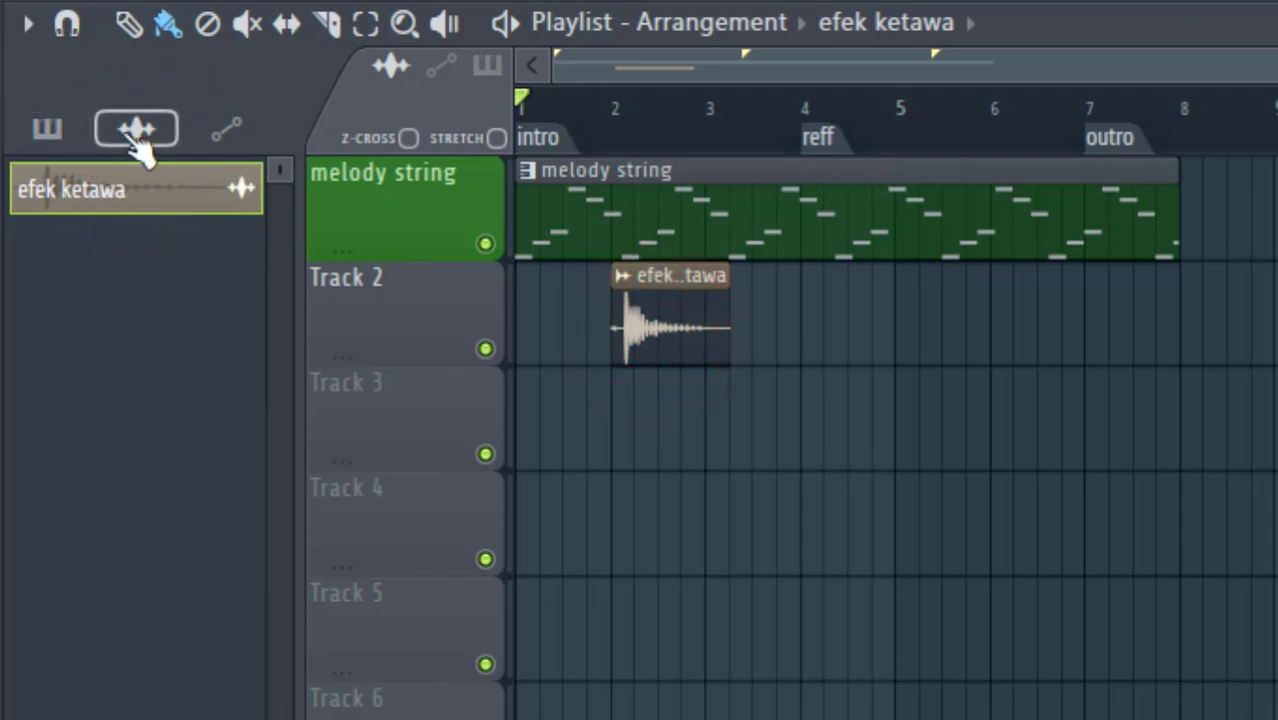
click(49, 129)
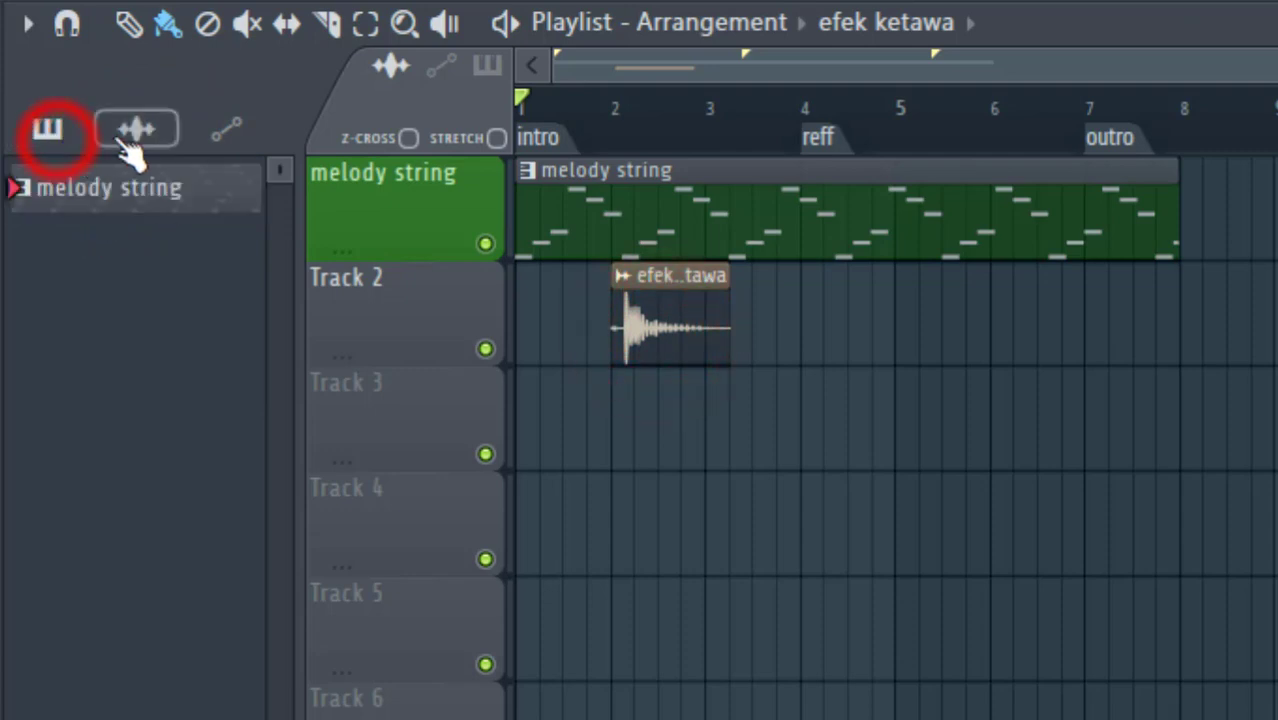
click(128, 133)
click(58, 129)
click(127, 129)
click(49, 129)
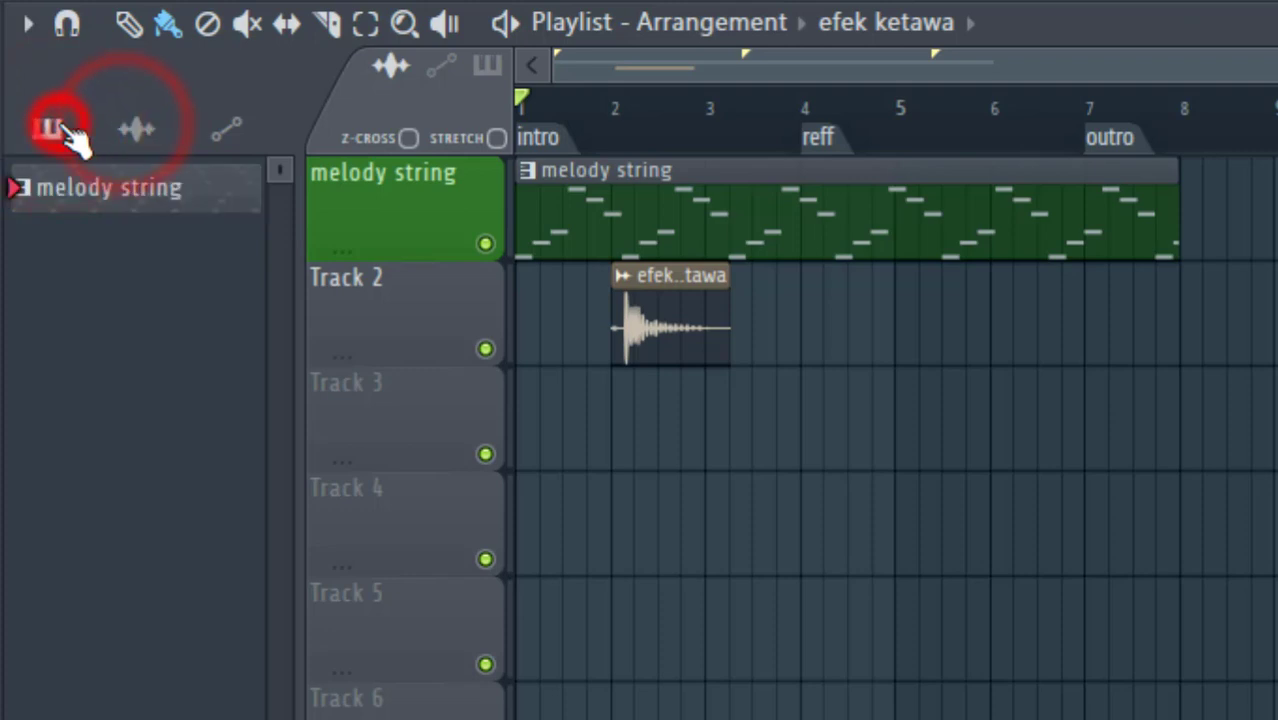
click(124, 129)
click(218, 130)
click(138, 130)
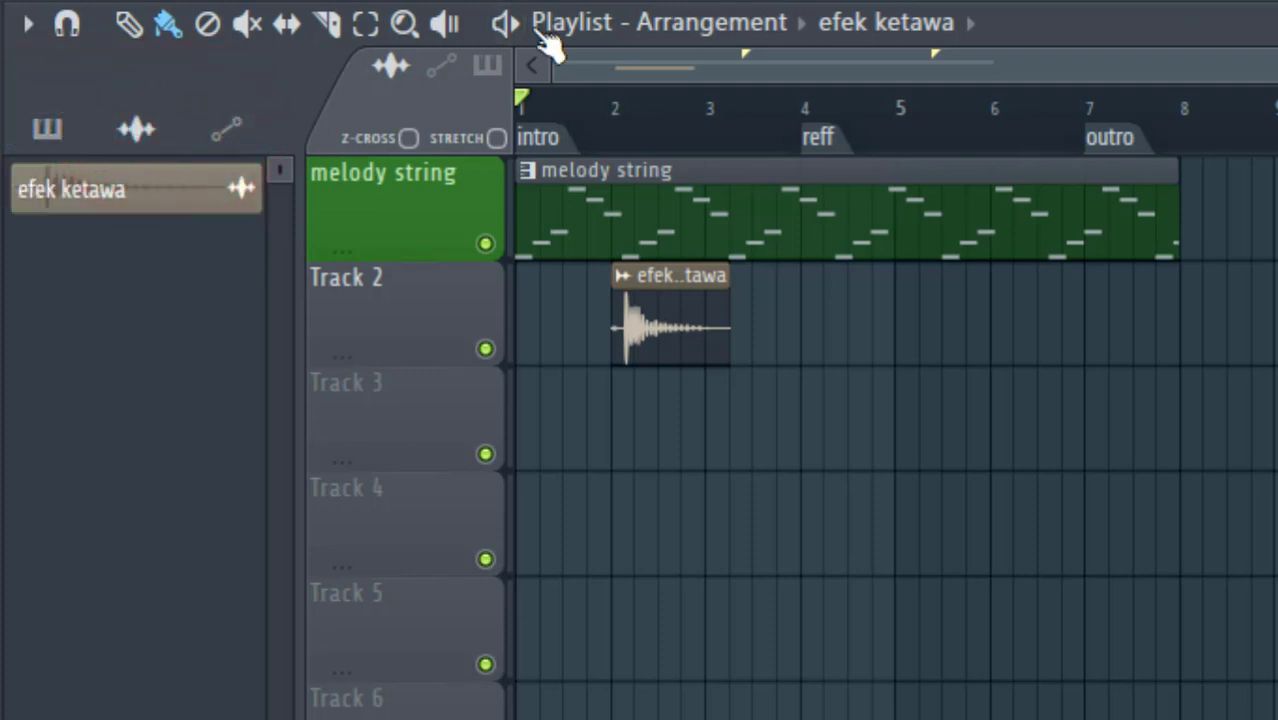
click(230, 136)
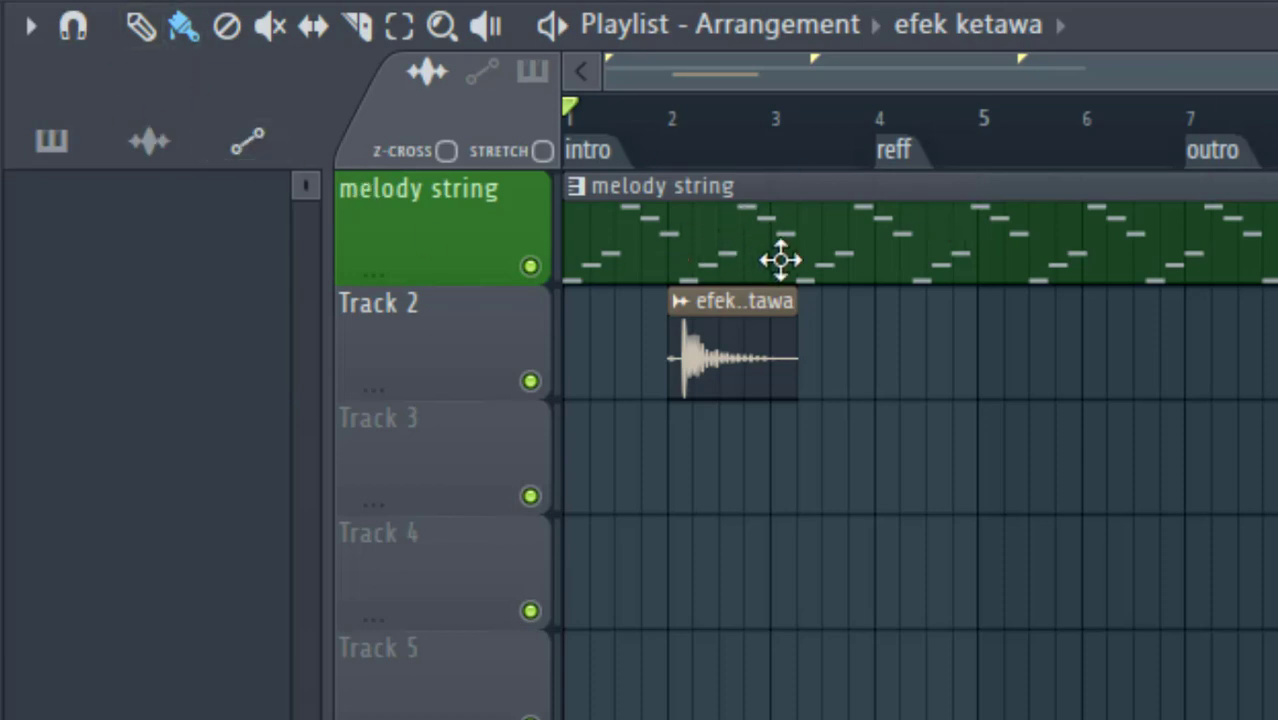
Create an automation clip for the efek ketawa channel's panning from its channel settings, and minimize the settings window
double_click(707, 310)
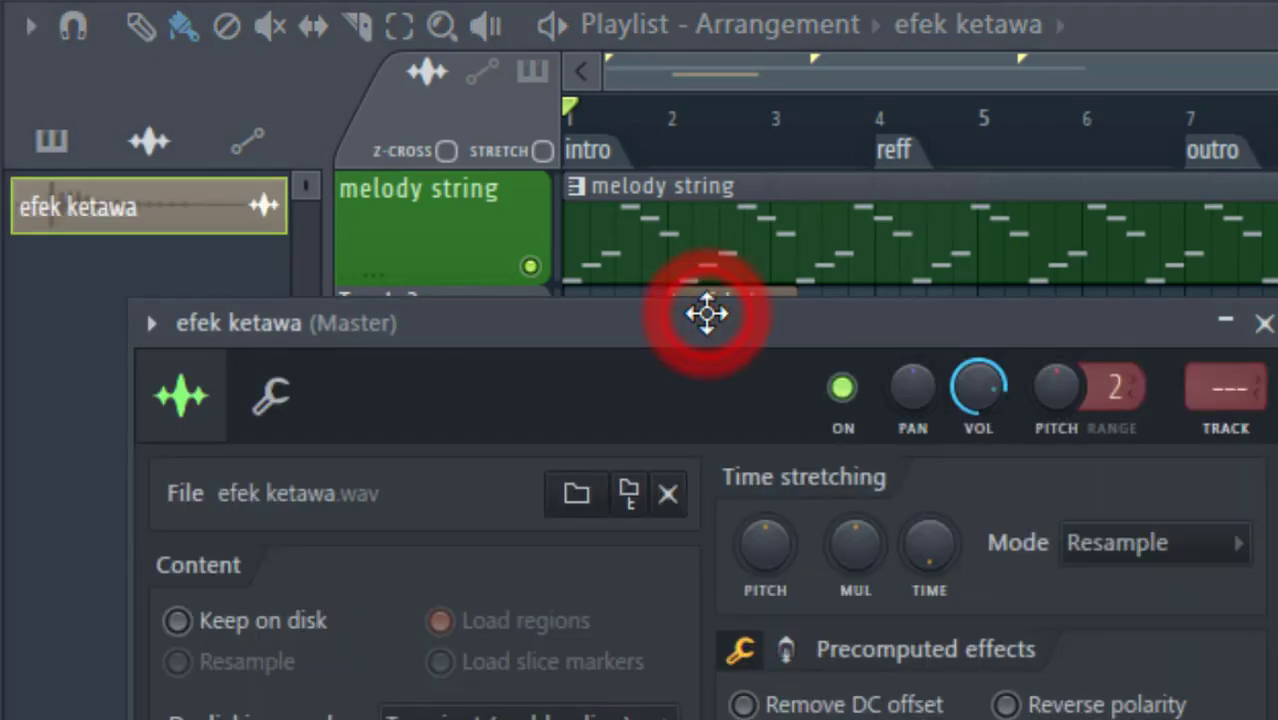
drag(663, 327, 857, 178)
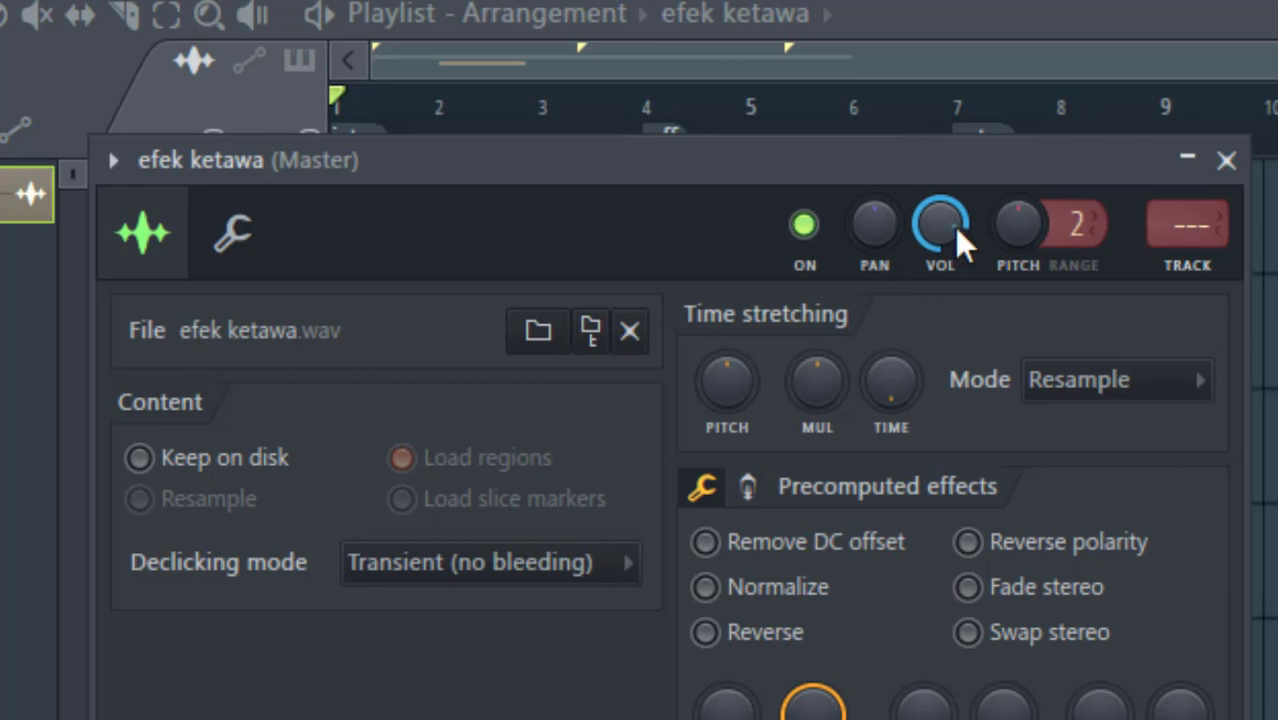
right_click(883, 233)
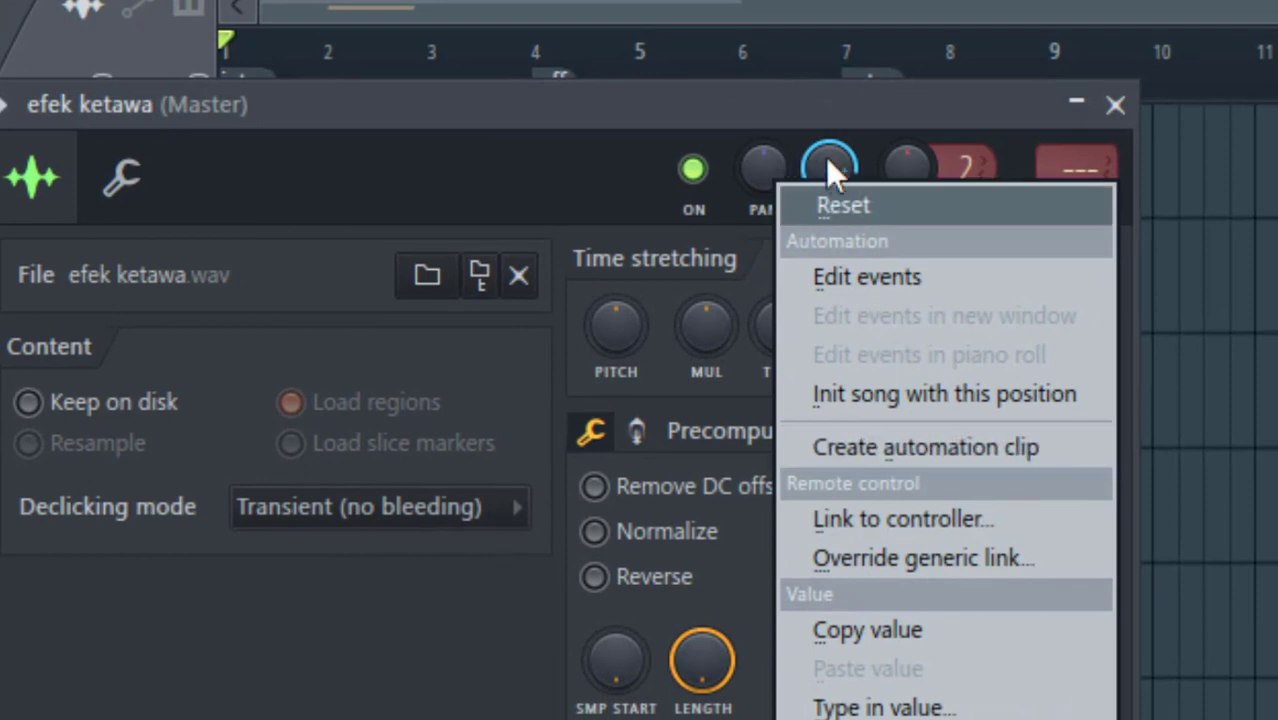
click(762, 170)
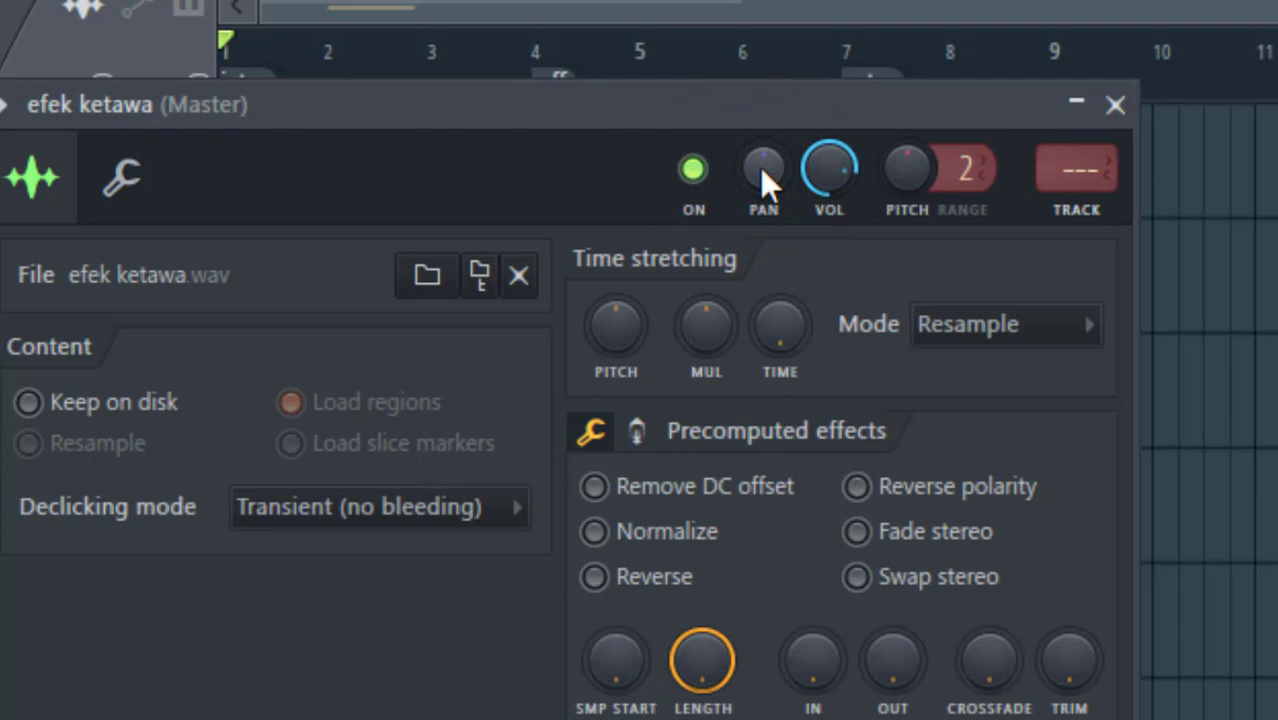
drag(811, 106, 821, 116)
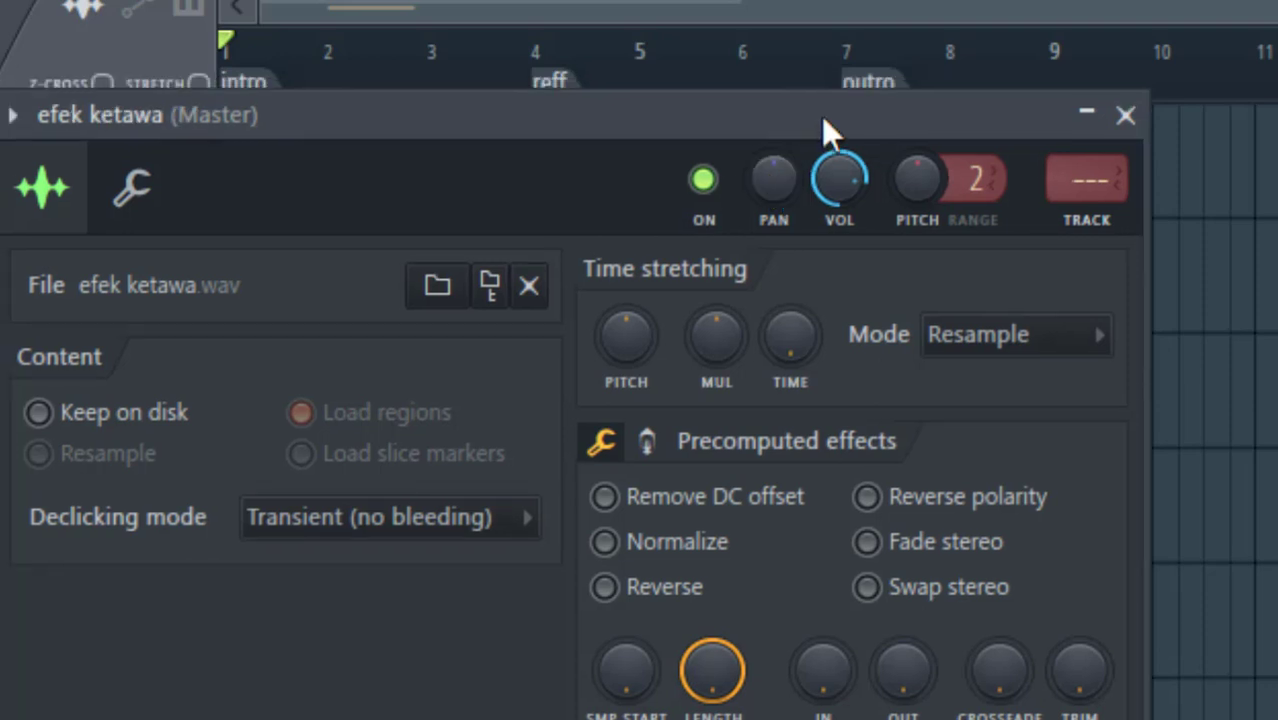
right_click(776, 181)
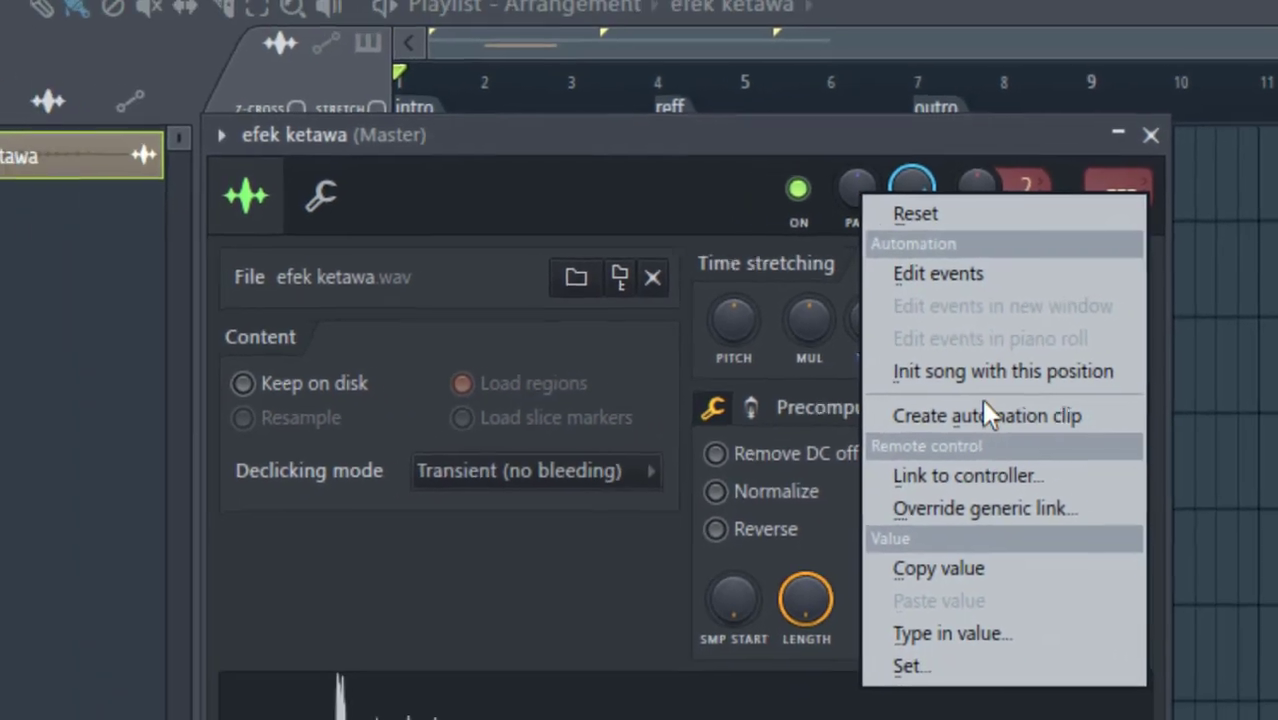
click(964, 405)
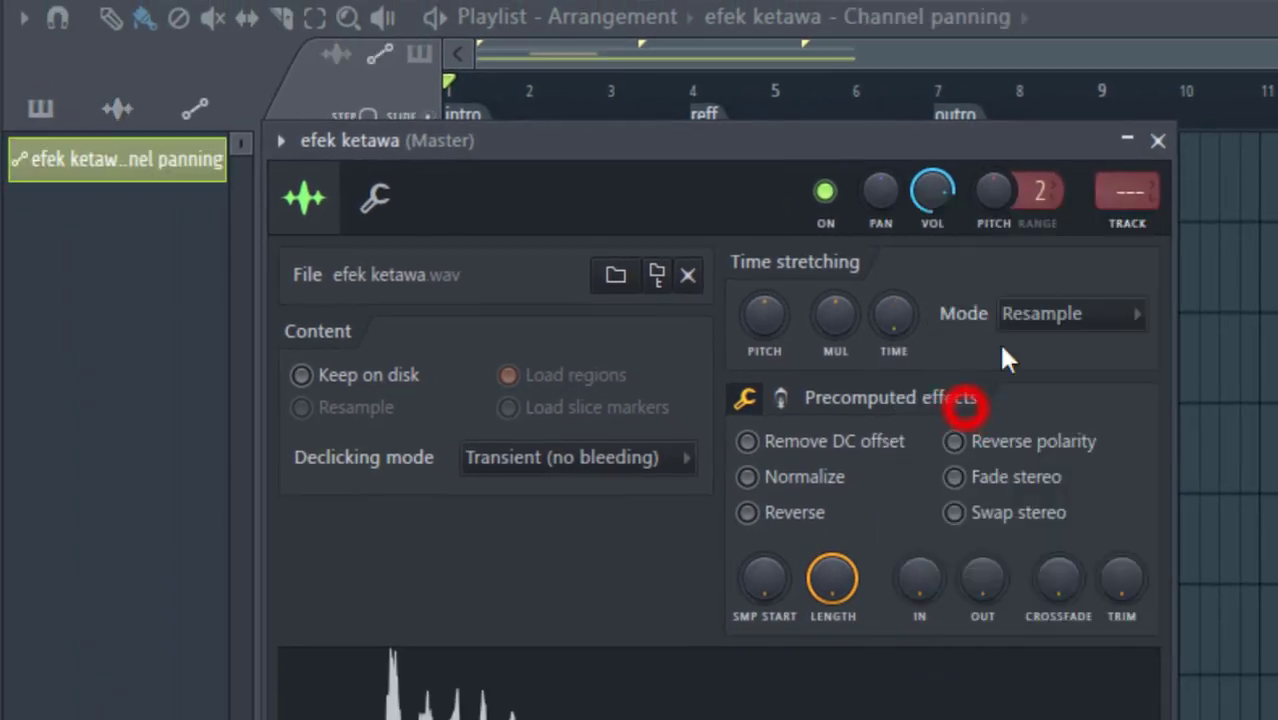
click(1127, 140)
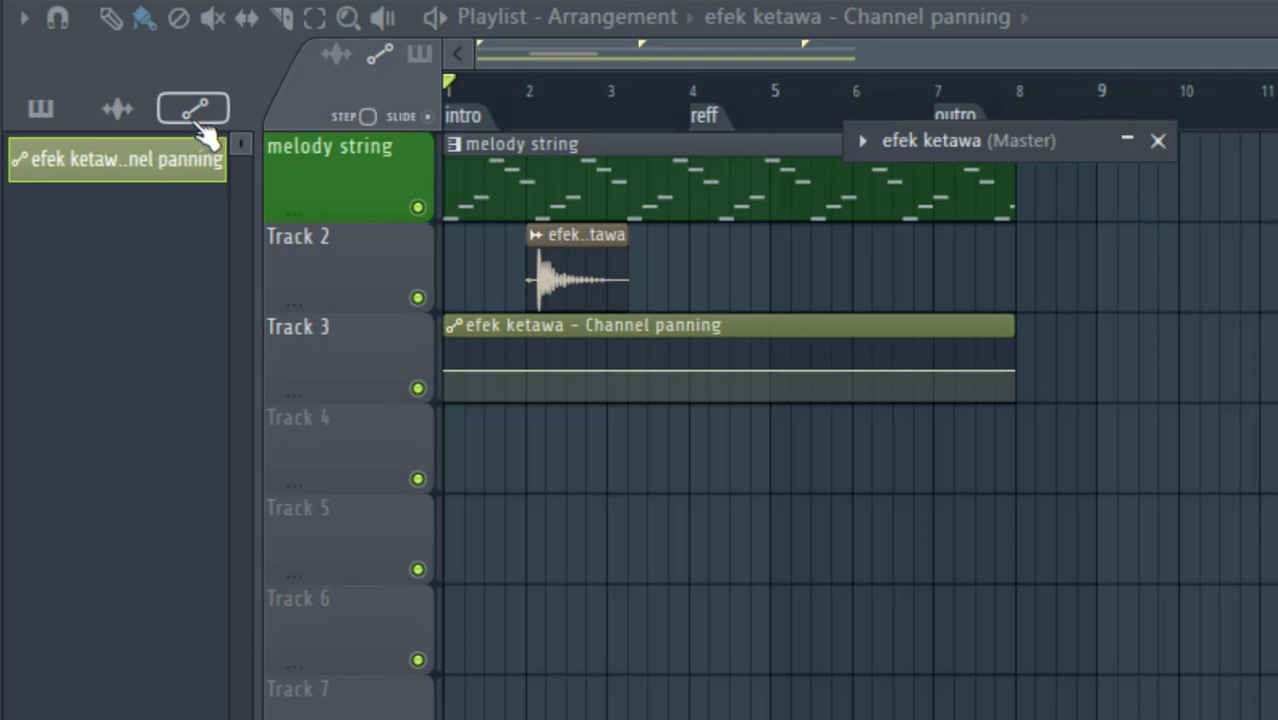
Move the channel panning automation clip on Track 3 to bar 2 and shorten it to match the efek ketawa audio clip
mouse_move(590, 369)
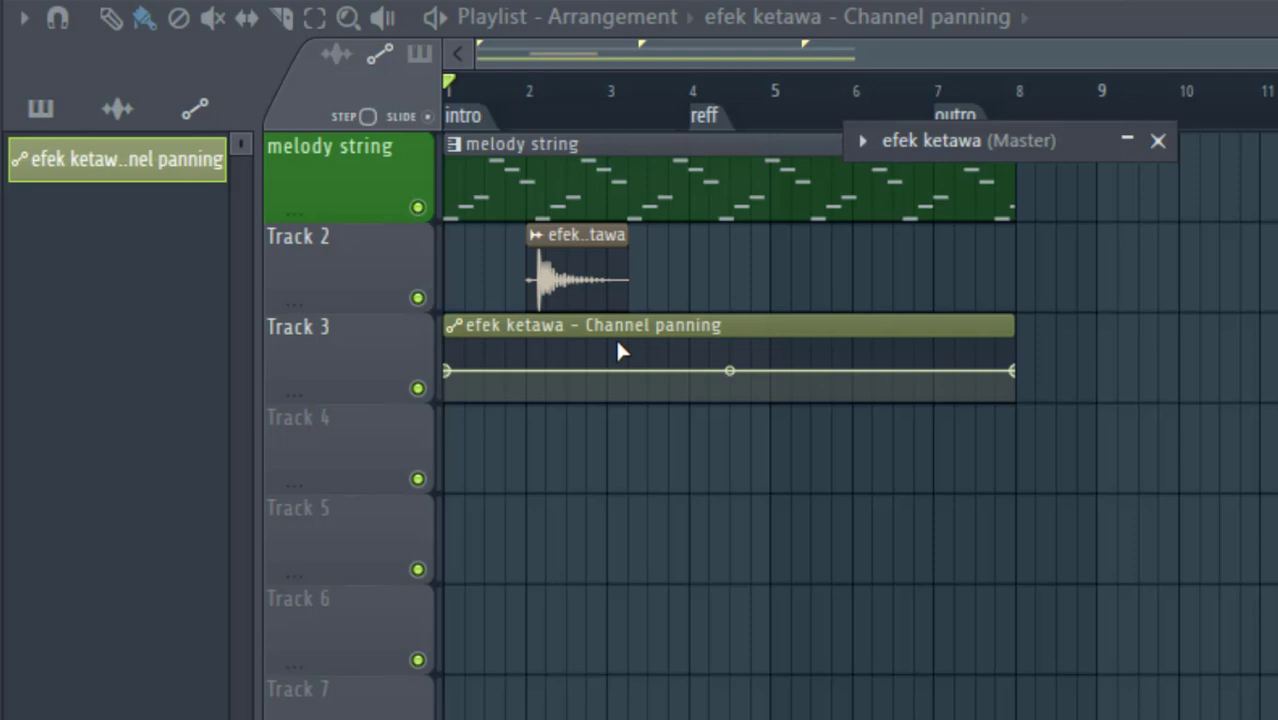
drag(1255, 42, 1094, 37)
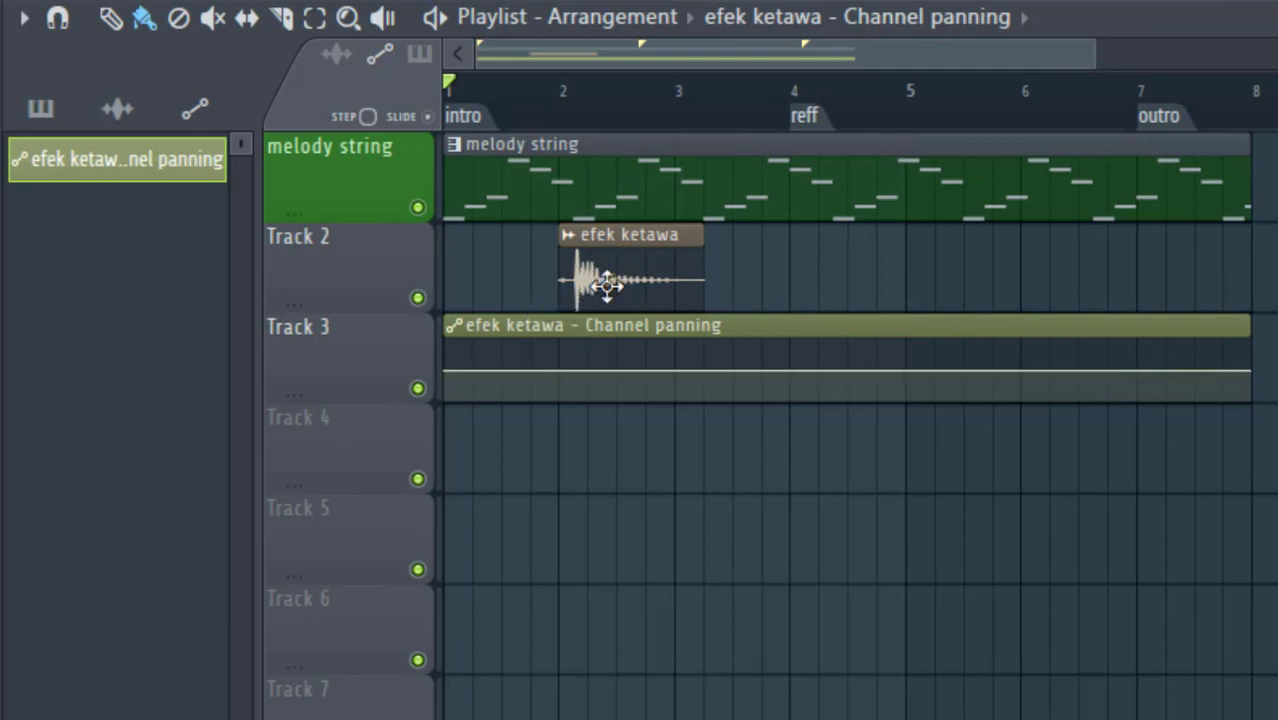
drag(527, 328, 650, 343)
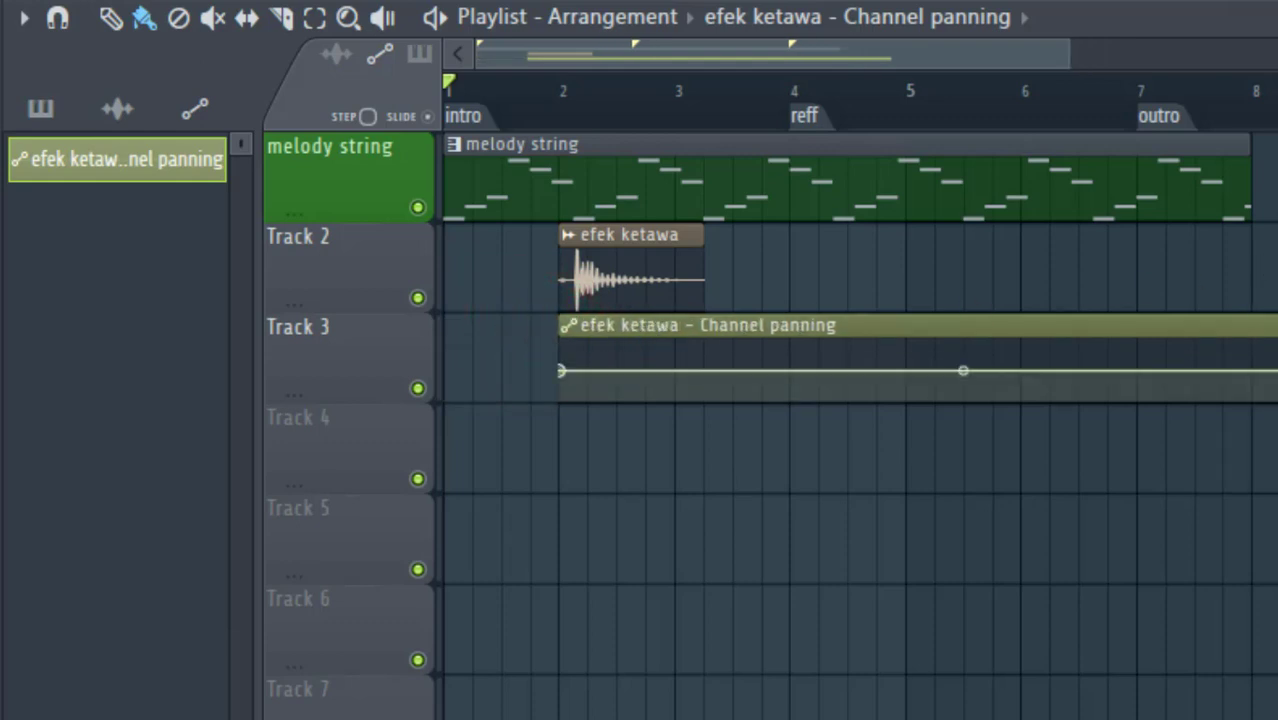
drag(1276, 338, 701, 338)
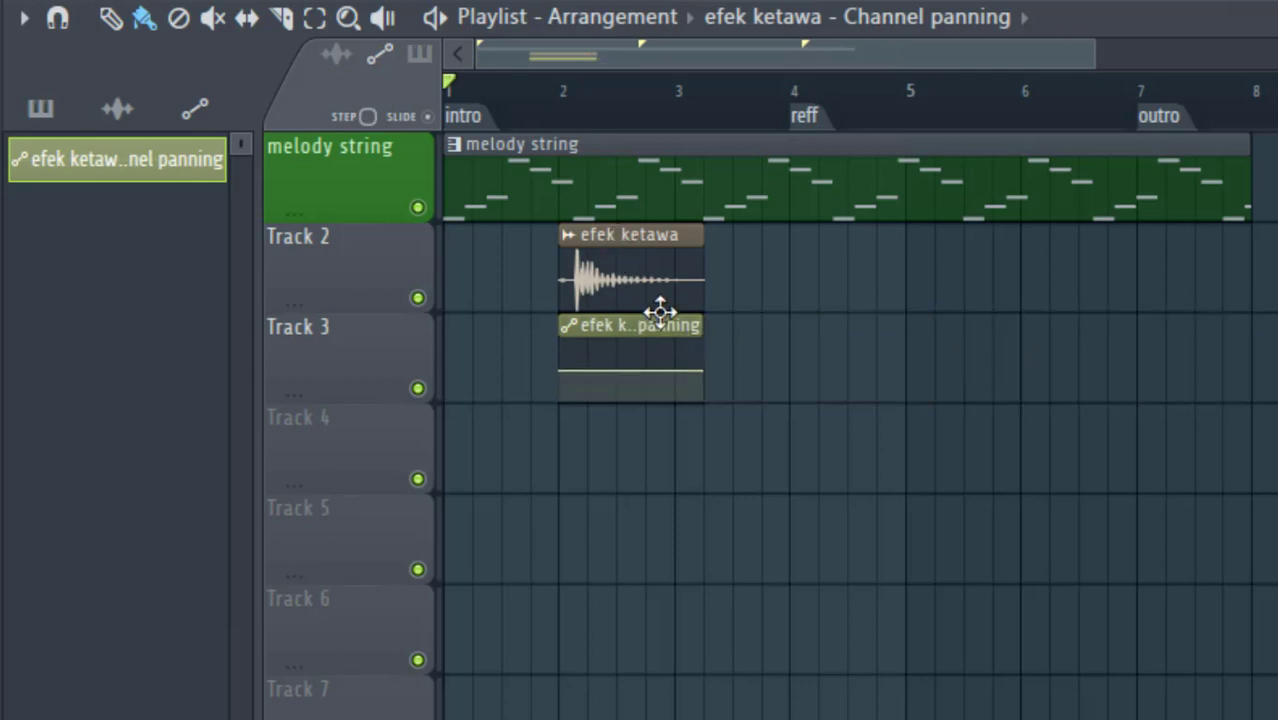
Lower the panning automation's start point to the minimum for hard-left panning and play the arrangement from bar 2
drag(565, 362, 560, 432)
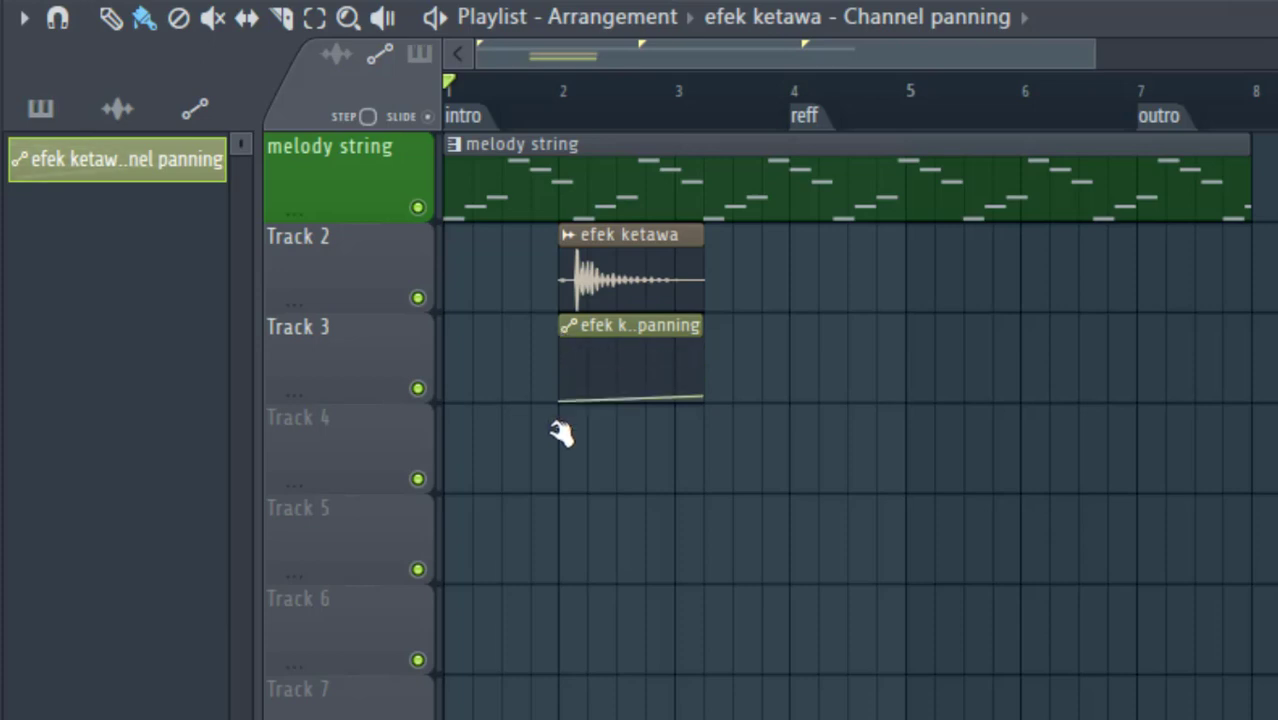
click(560, 92)
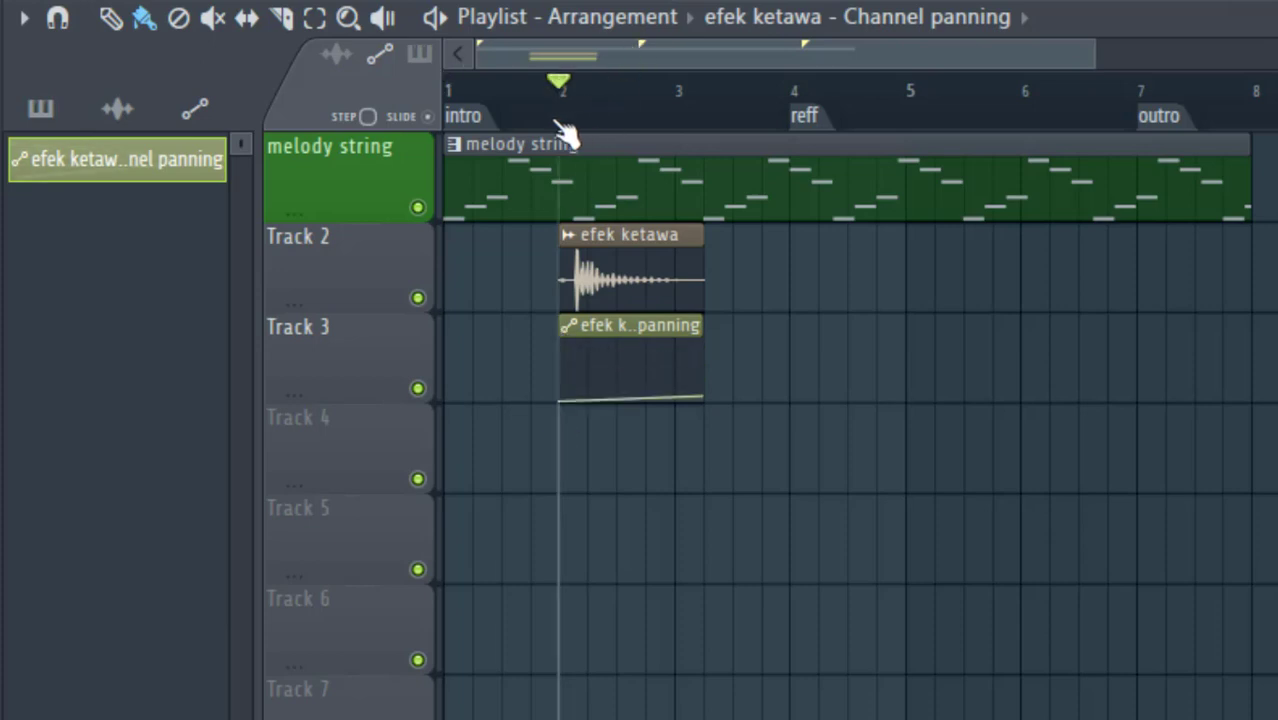
key(space)
key(space)
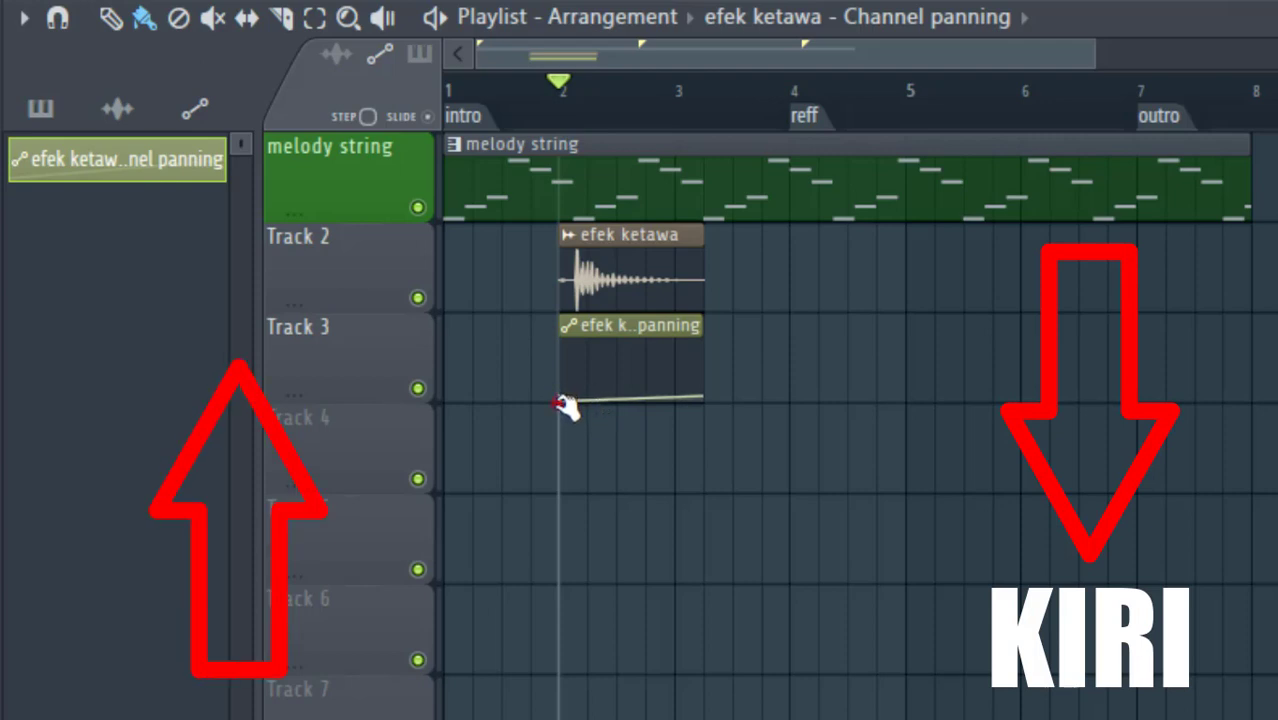
Audition the panning automation with its start point raised to the maximum for hard-right panning, and return the point to the minimum
drag(561, 401, 567, 236)
key(space)
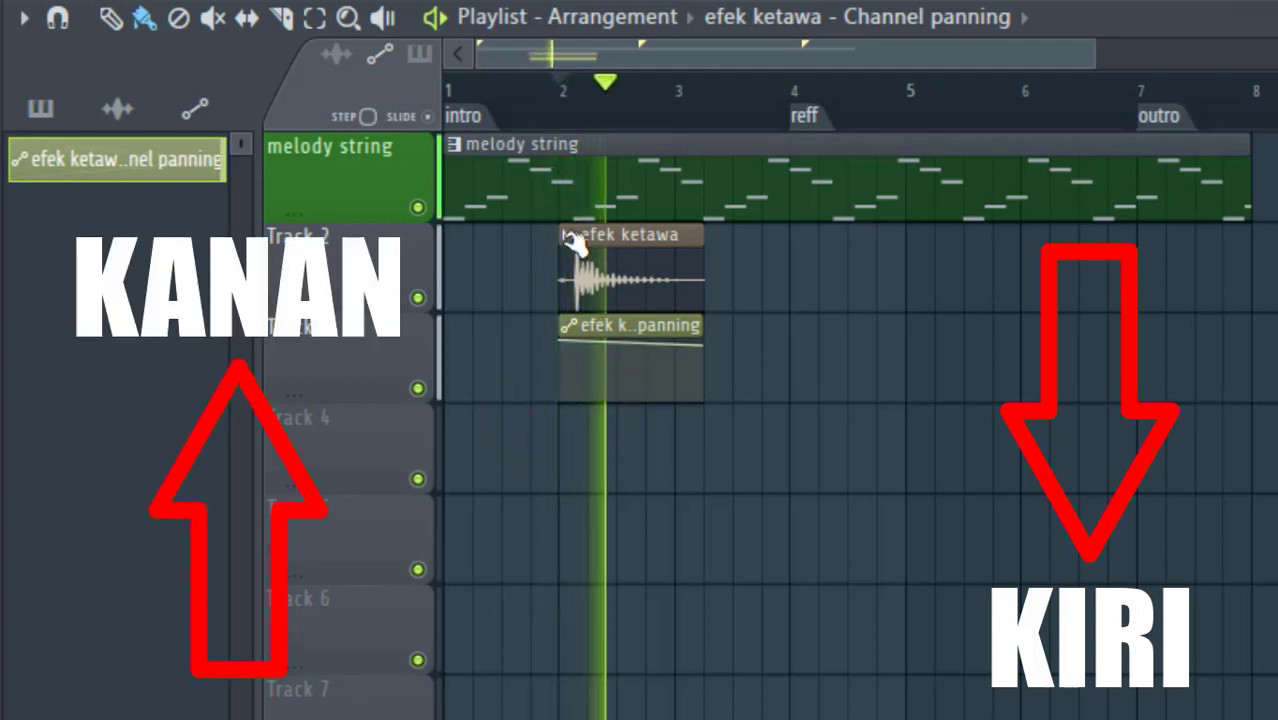
key(space)
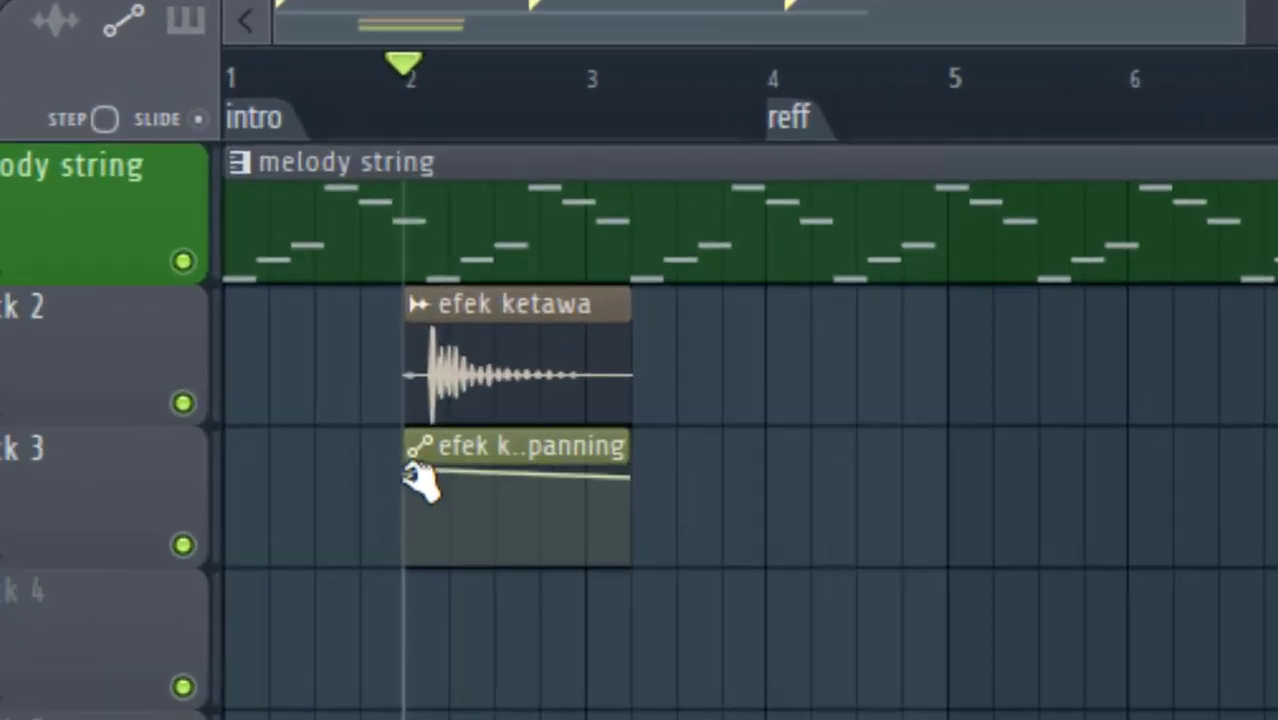
drag(560, 341, 561, 349)
drag(400, 510, 398, 585)
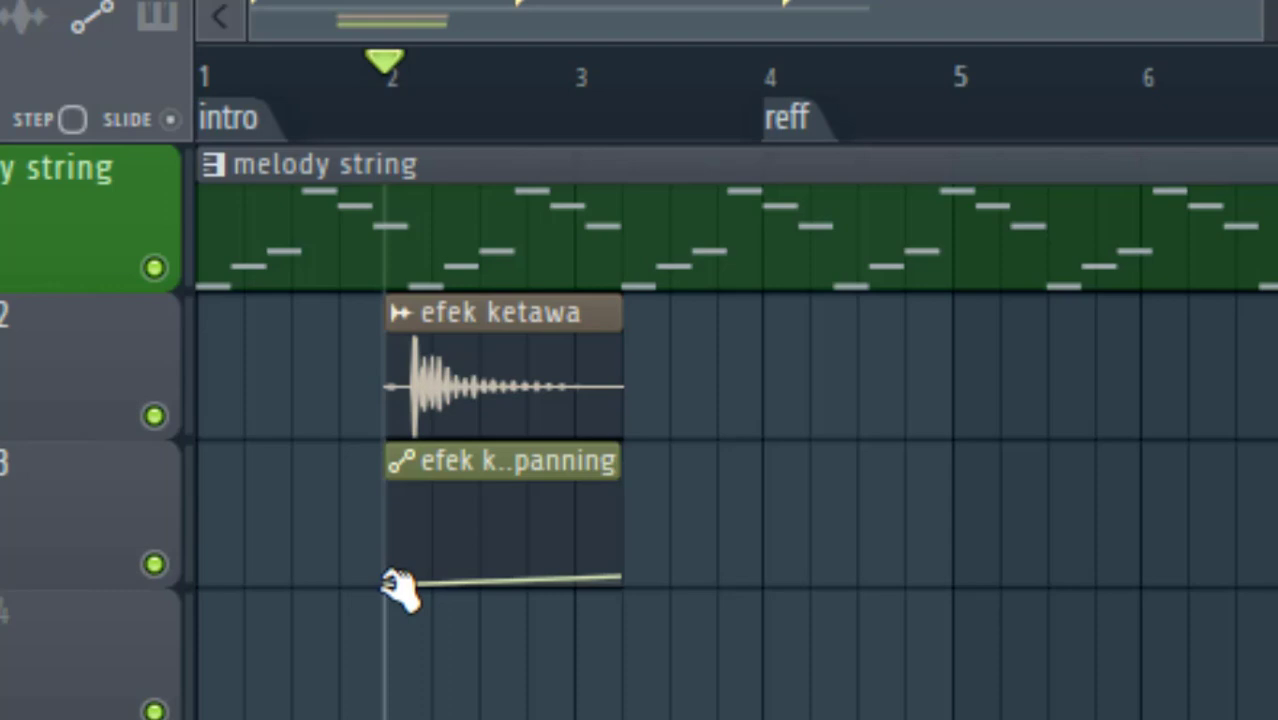
Add panning control points that rise to the maximum, fall to the minimum and rise again at the clip's end, and audition the sweep
right_click(479, 579)
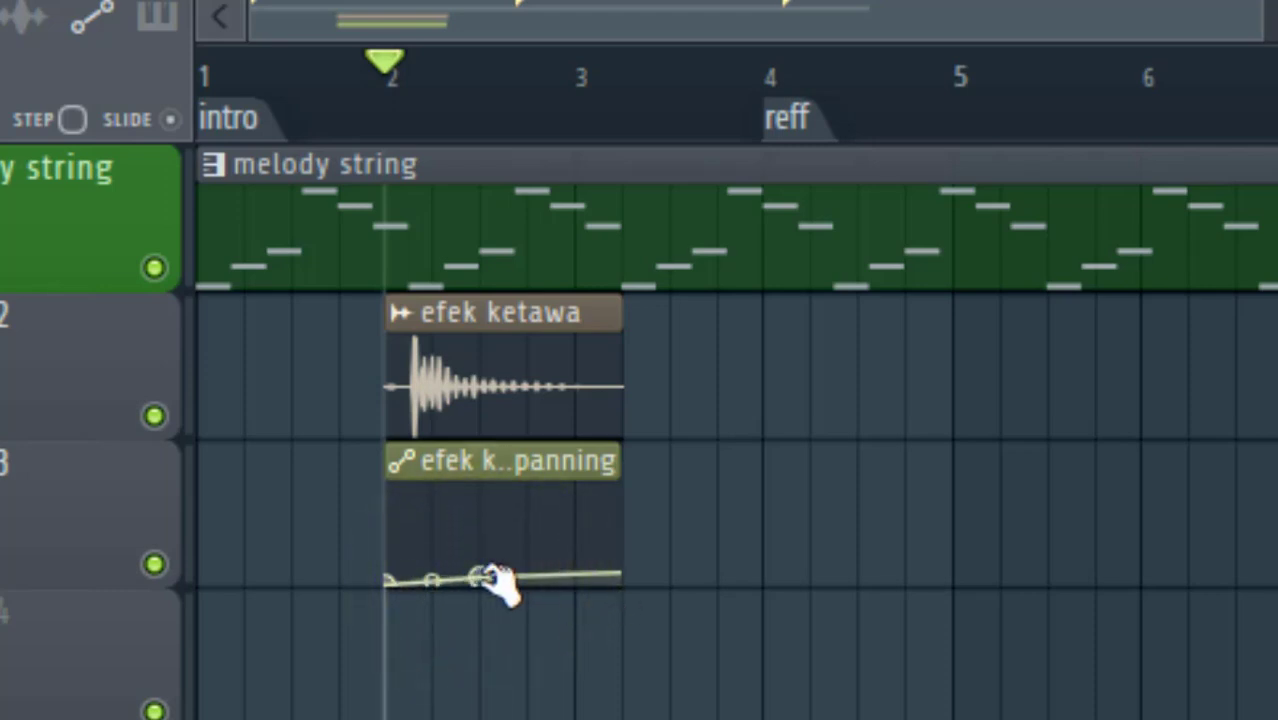
drag(480, 578, 497, 490)
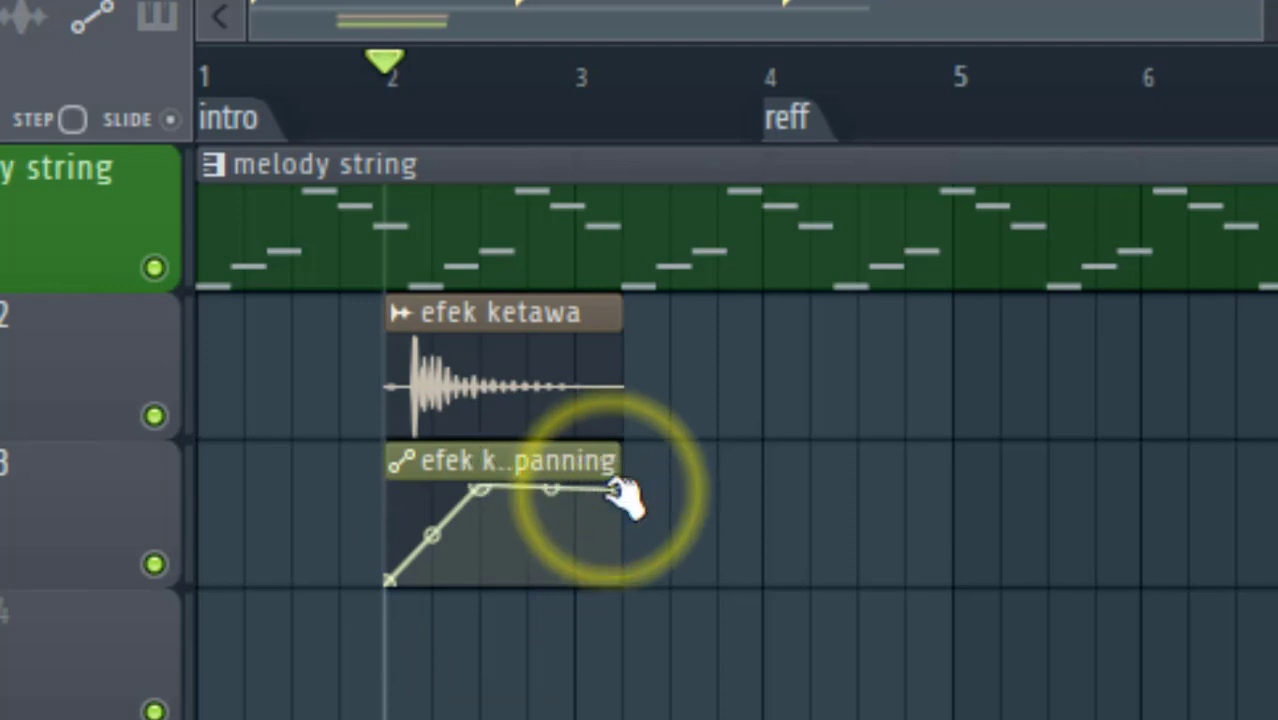
drag(613, 491, 527, 580)
drag(618, 582, 641, 450)
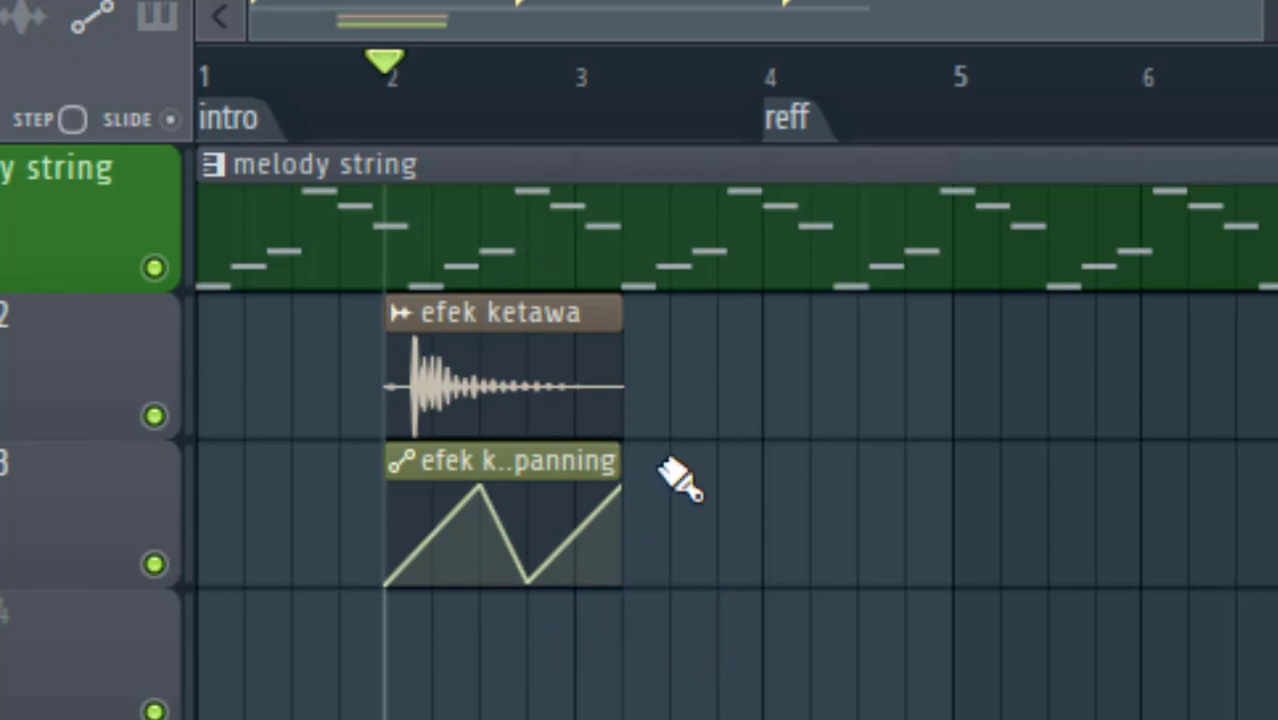
key(space)
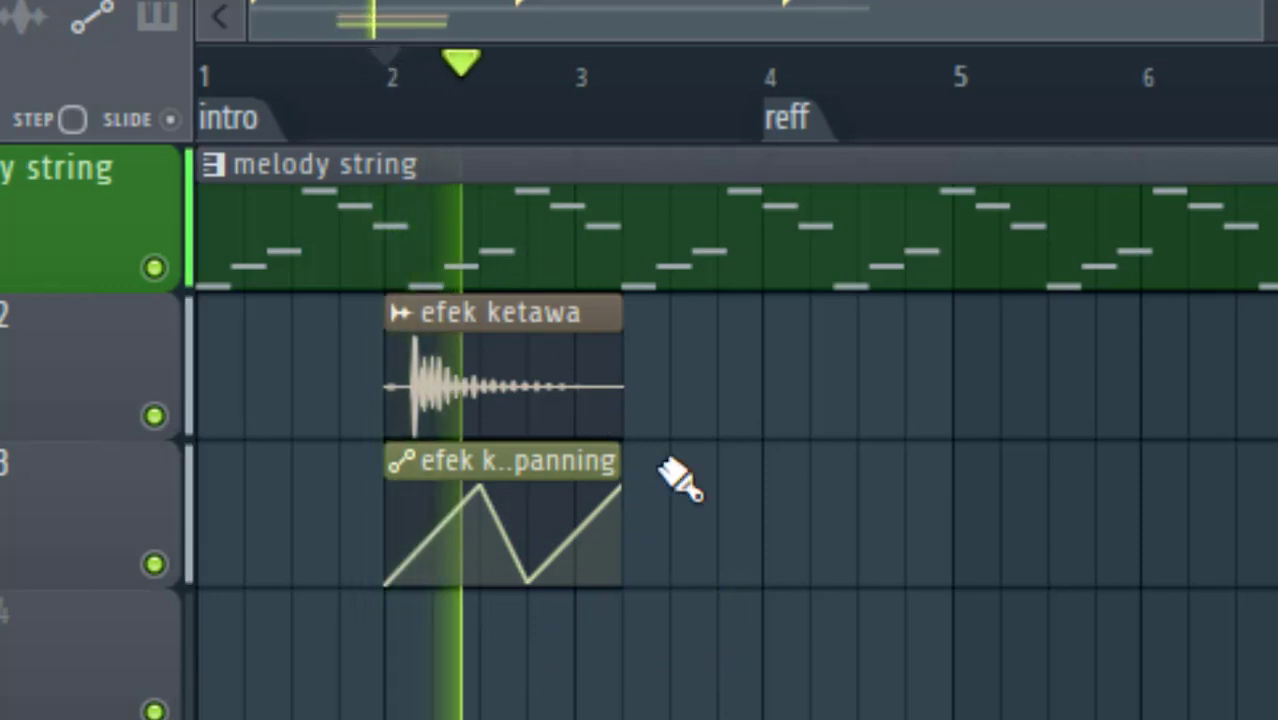
key(space)
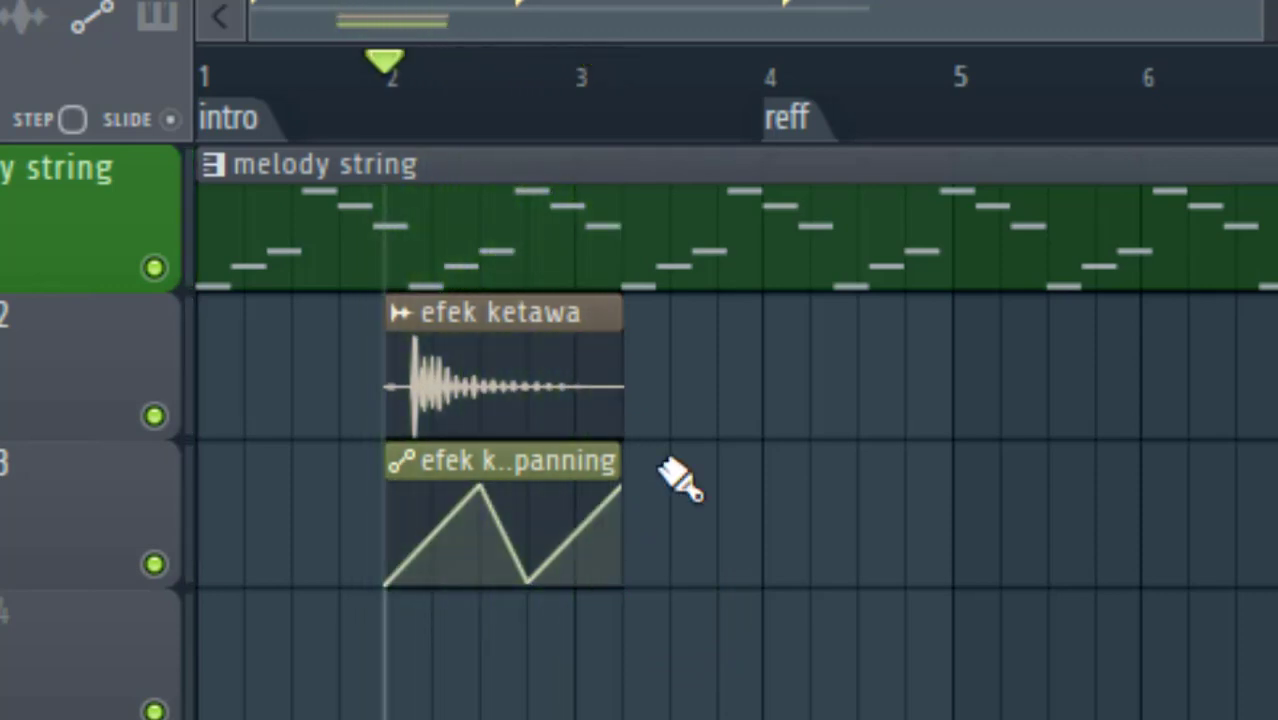
Tighten the panning curve into two evenly spaced peaks, add a minimum point at bar 3, and audition the result
click(484, 490)
drag(484, 490, 432, 490)
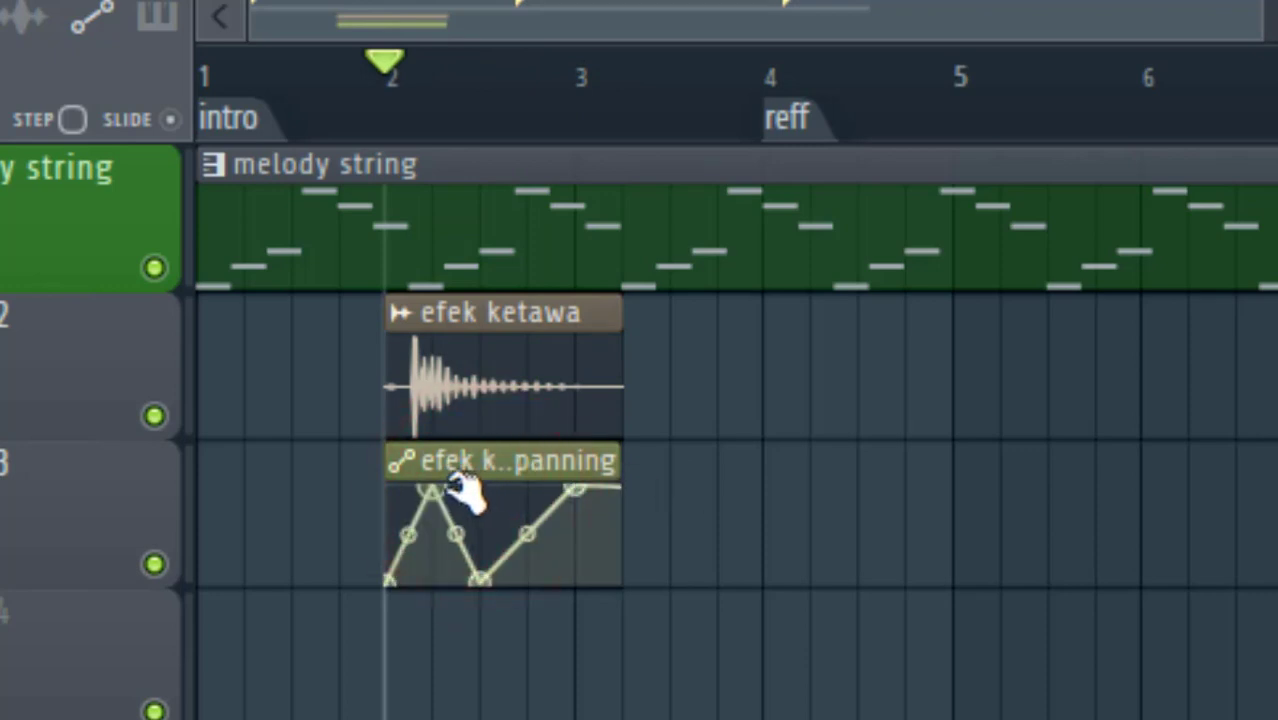
drag(565, 490, 527, 490)
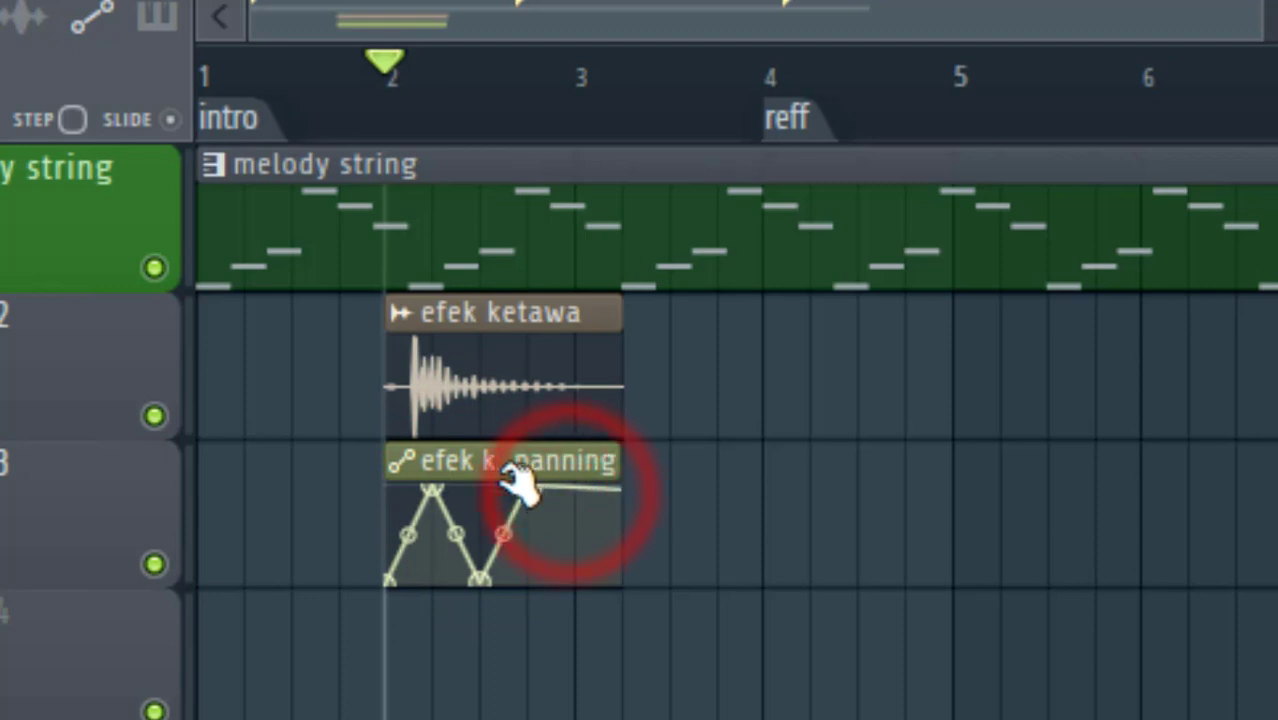
click(619, 491)
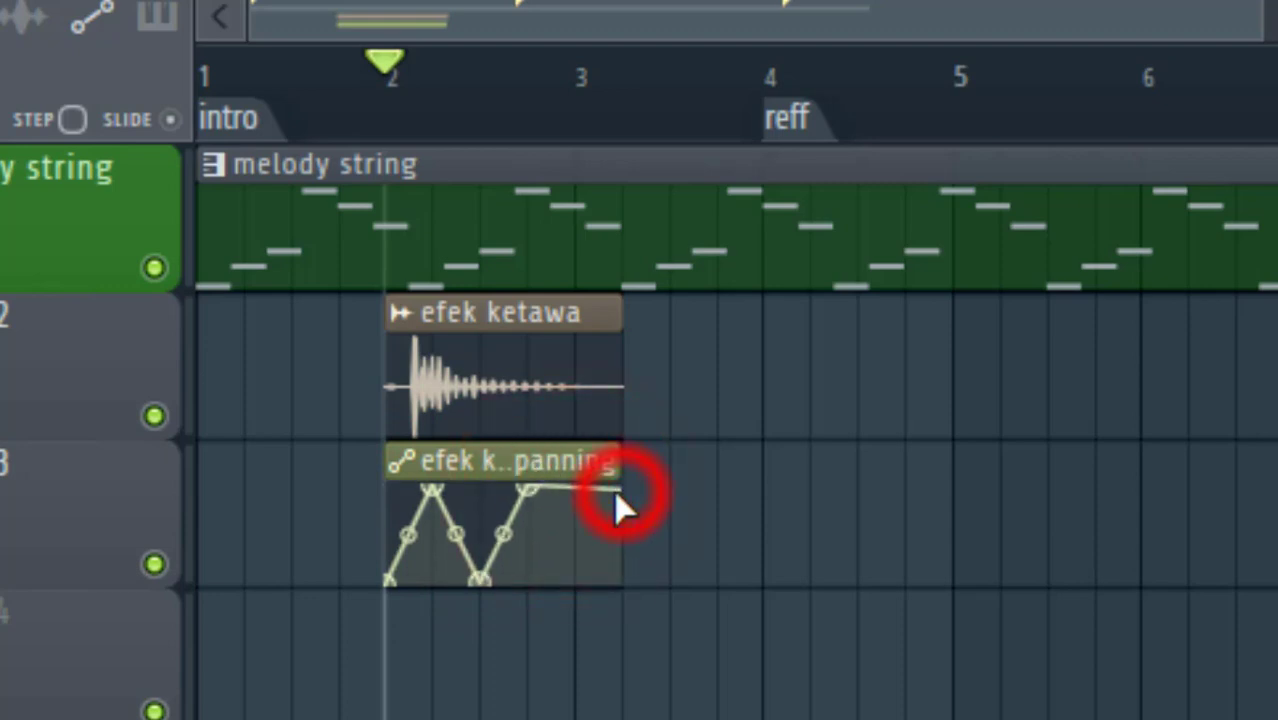
drag(619, 491, 571, 594)
key(space)
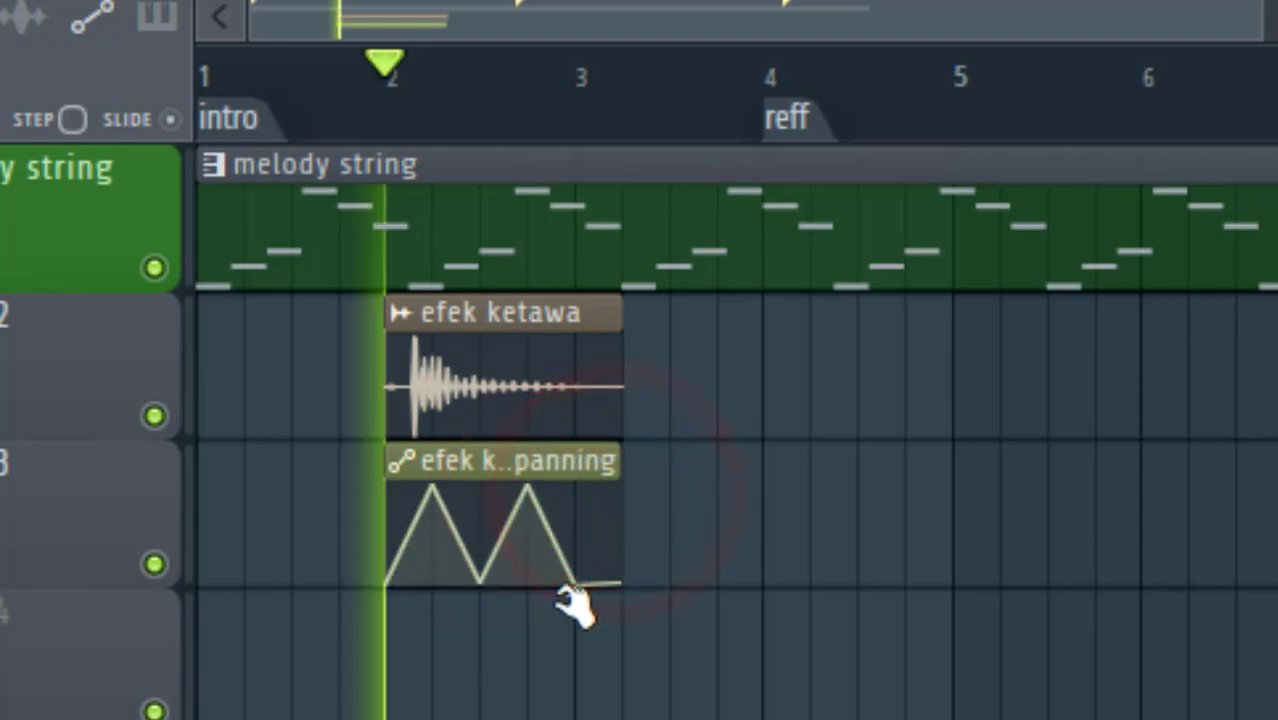
key(space)
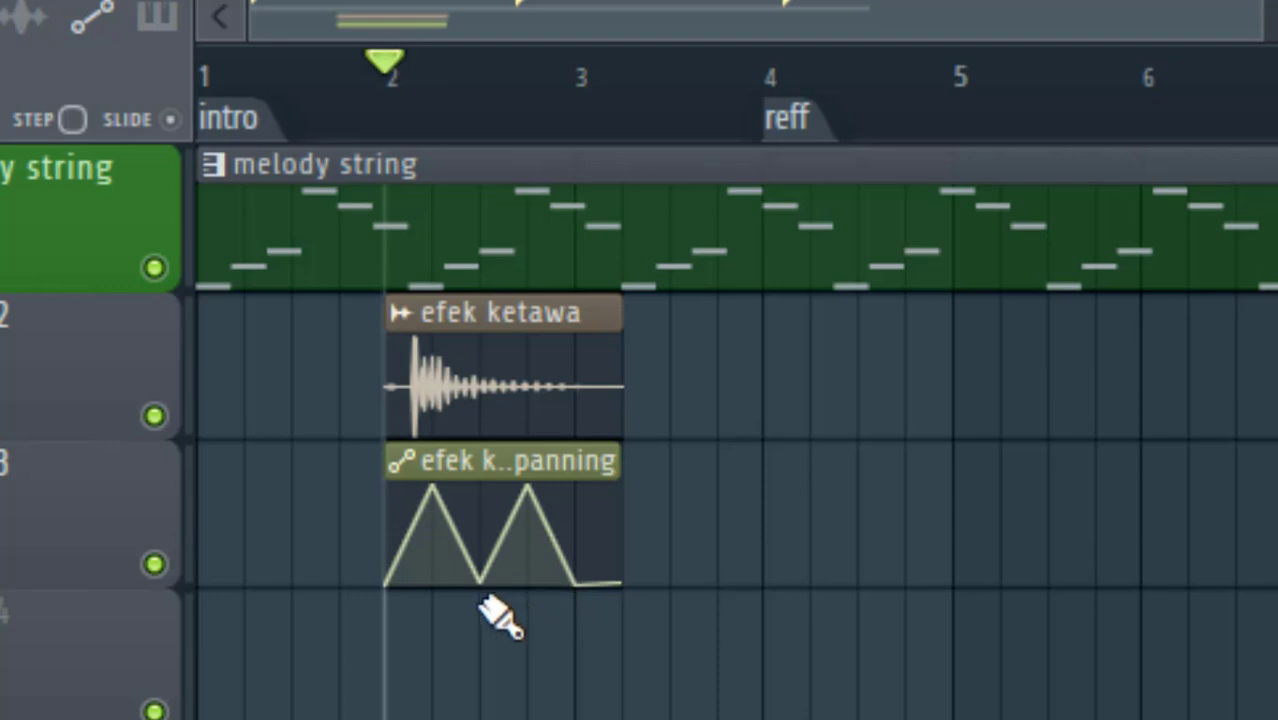
Create a channel volume automation clip for the efek ketawa audio channel and close its channel settings
mouse_move(445, 522)
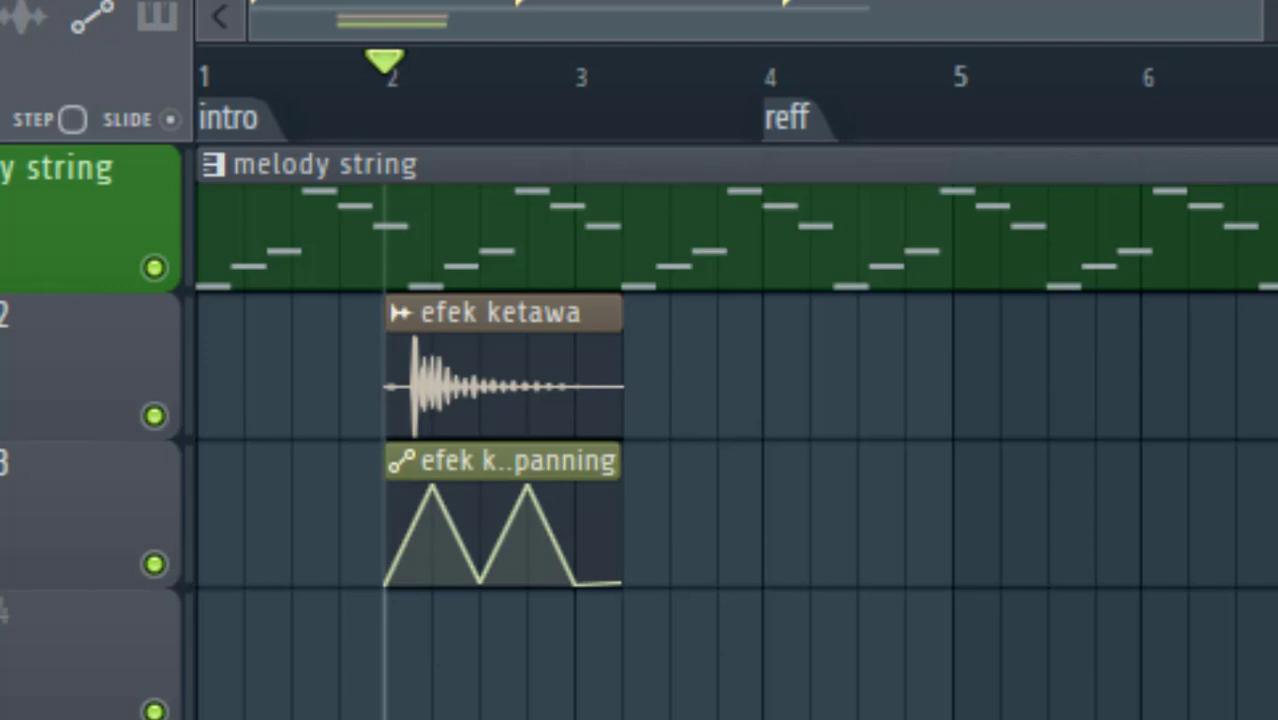
click(438, 390)
click(1085, 178)
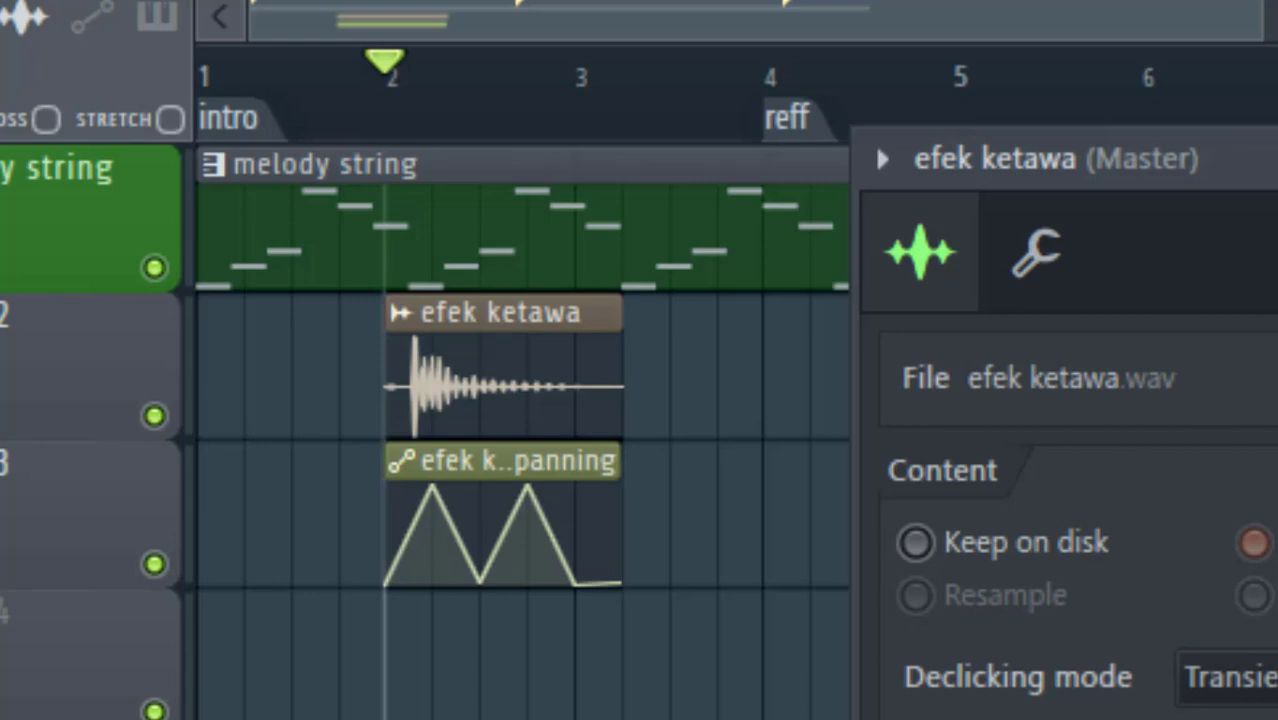
click(1270, 400)
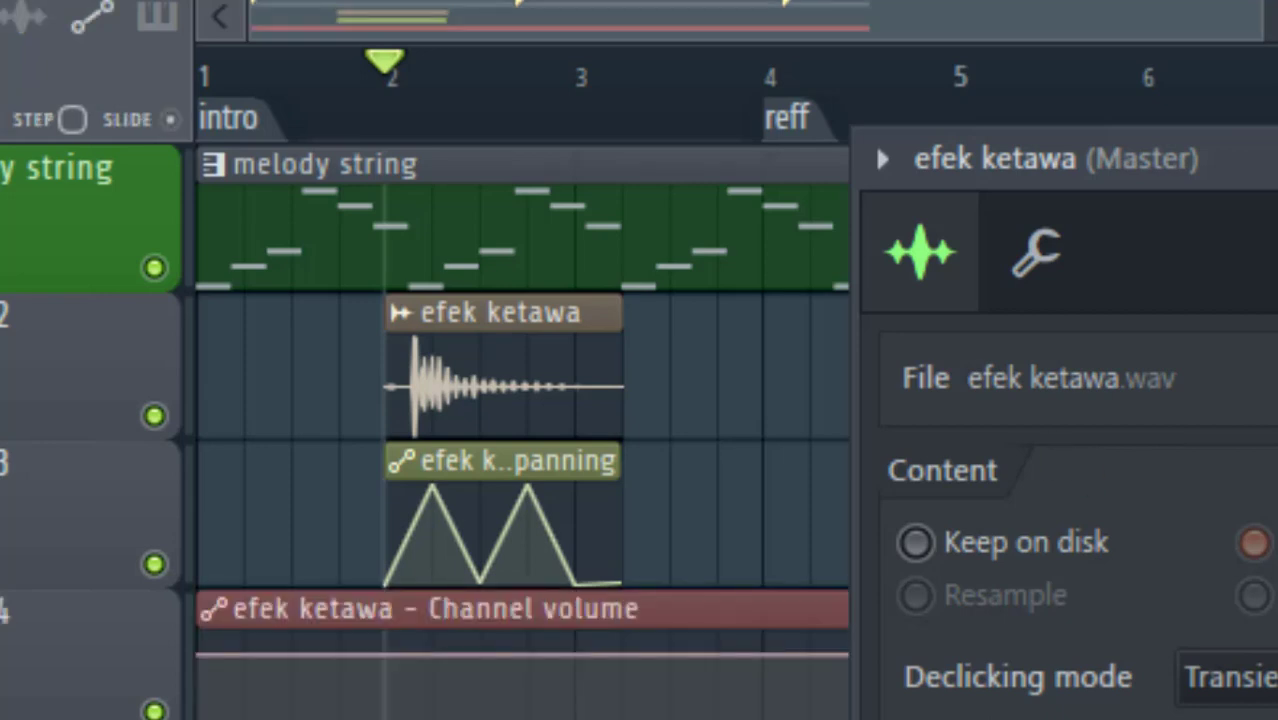
click(1276, 158)
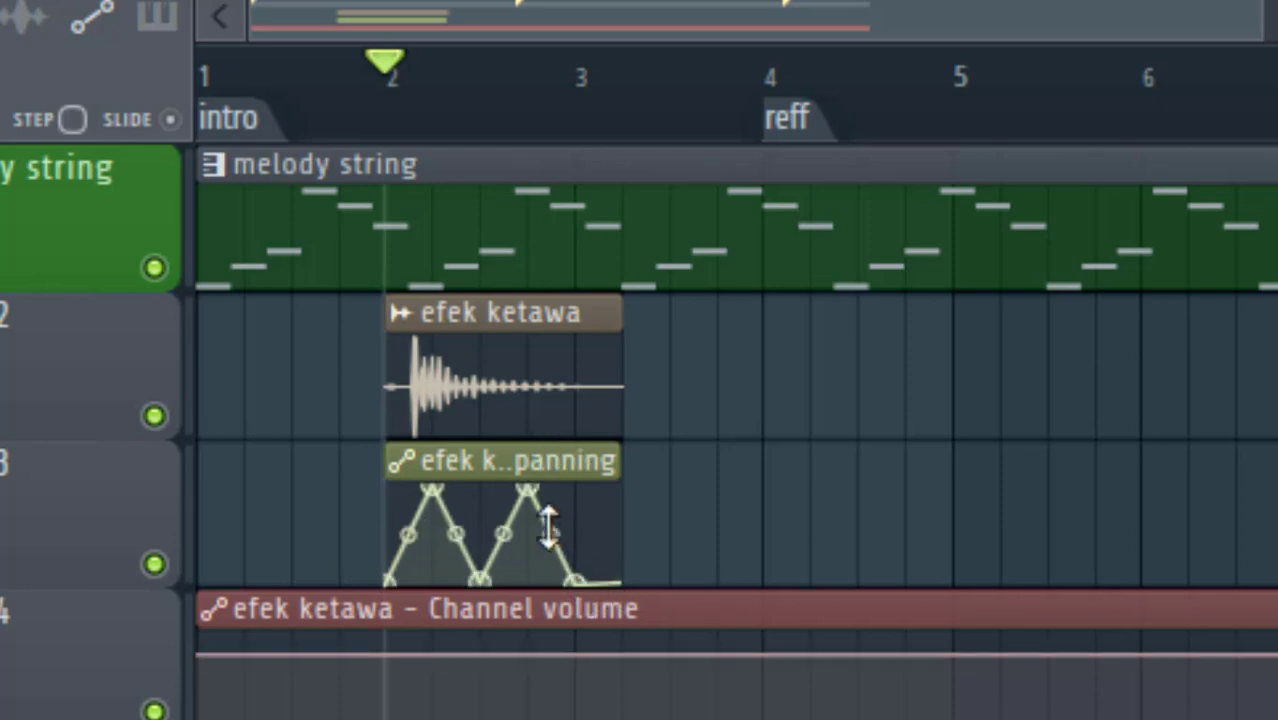
Move the channel volume automation clip to start at bar 2 and shorten it to match the efek ketawa clip's length
click(203, 607)
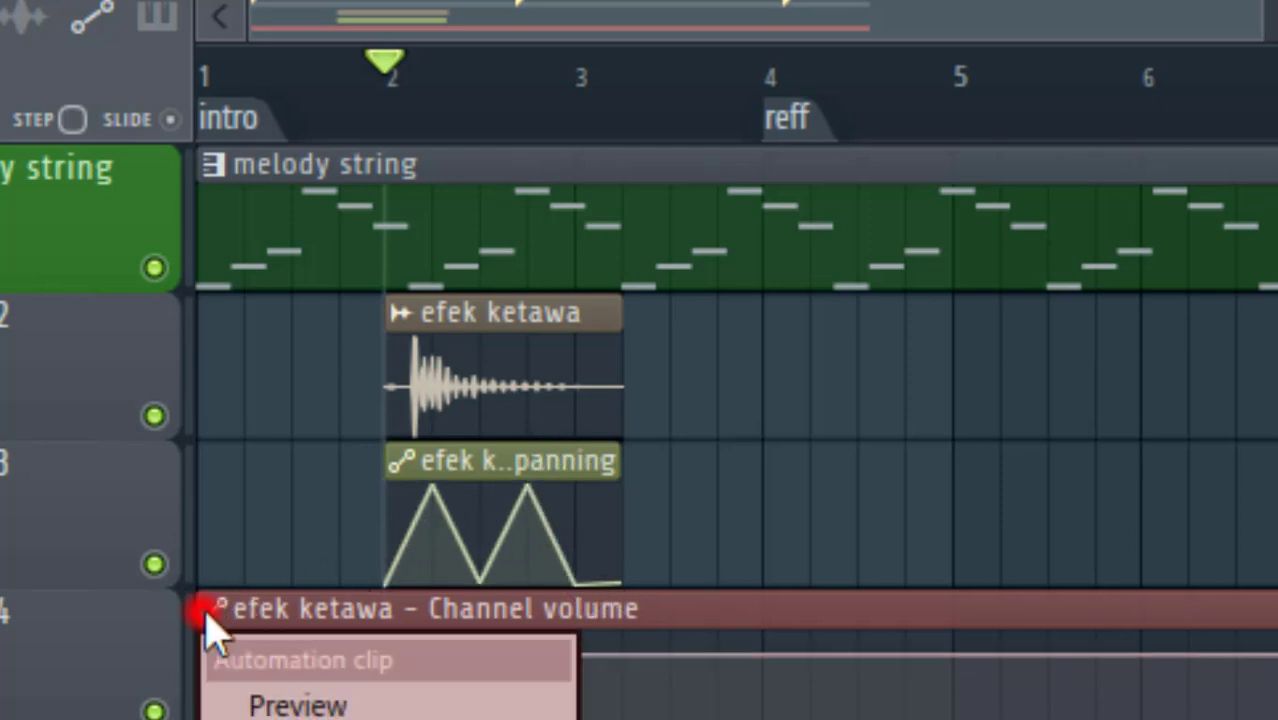
click(300, 610)
drag(195, 613, 381, 624)
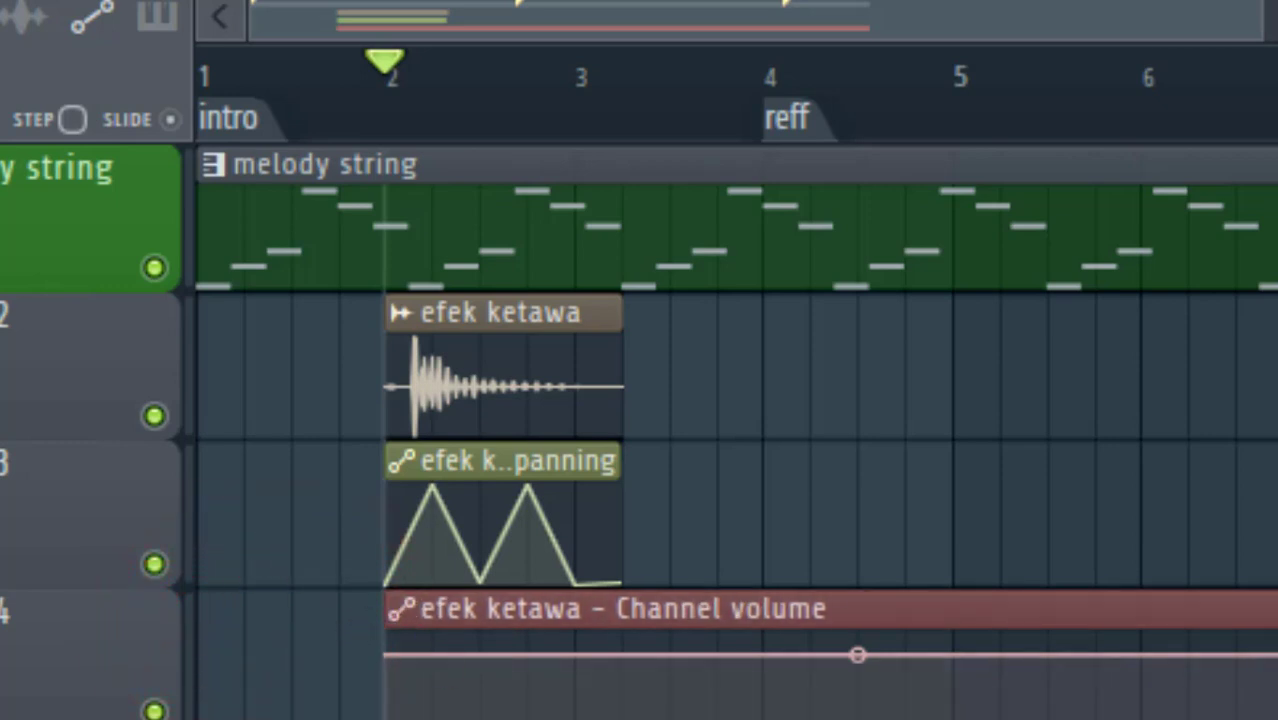
drag(1272, 608, 624, 595)
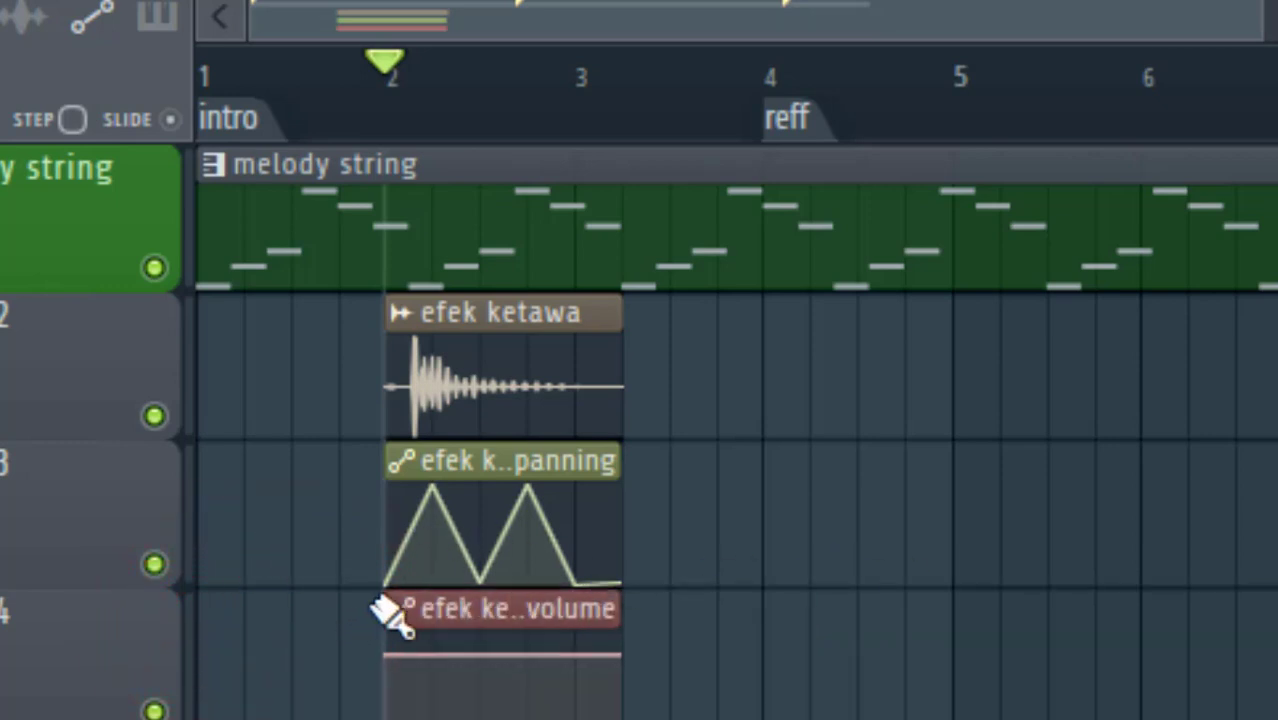
Shape the volume automation into two evenly spaced maximum peaks with minimum points before, between and after them, mirroring the panning curve
click(391, 656)
click(395, 660)
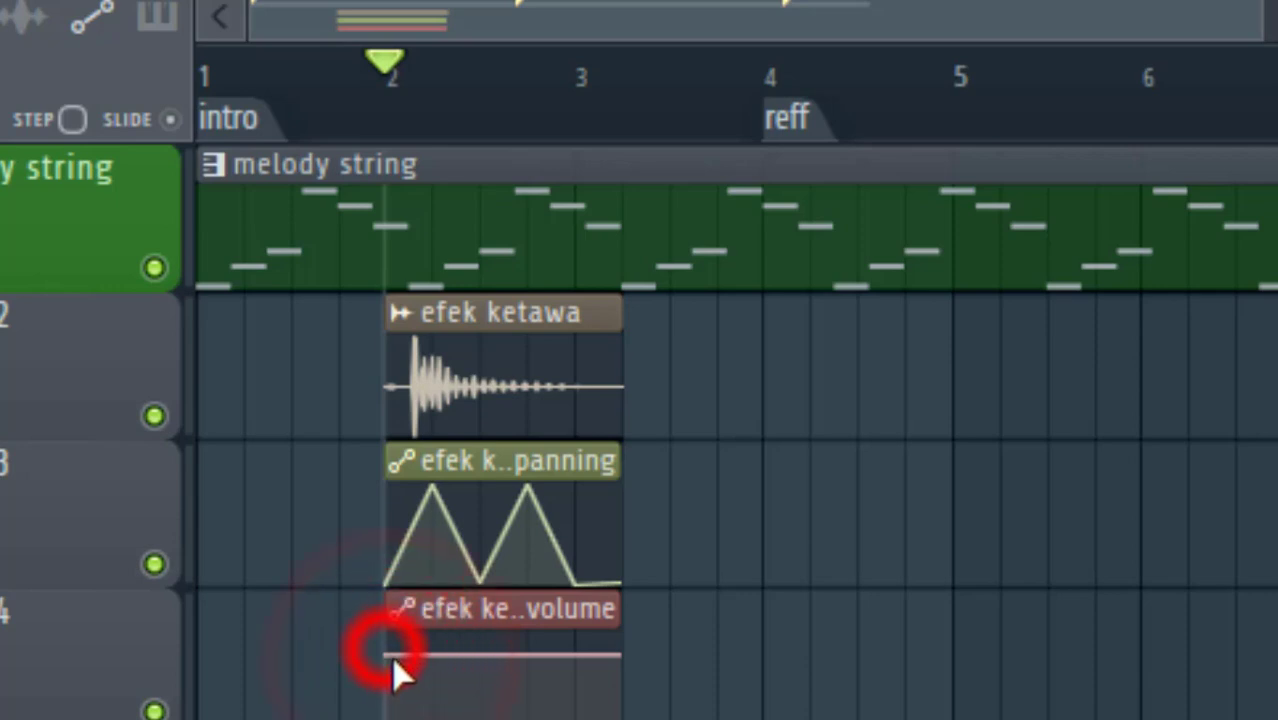
drag(395, 660, 395, 716)
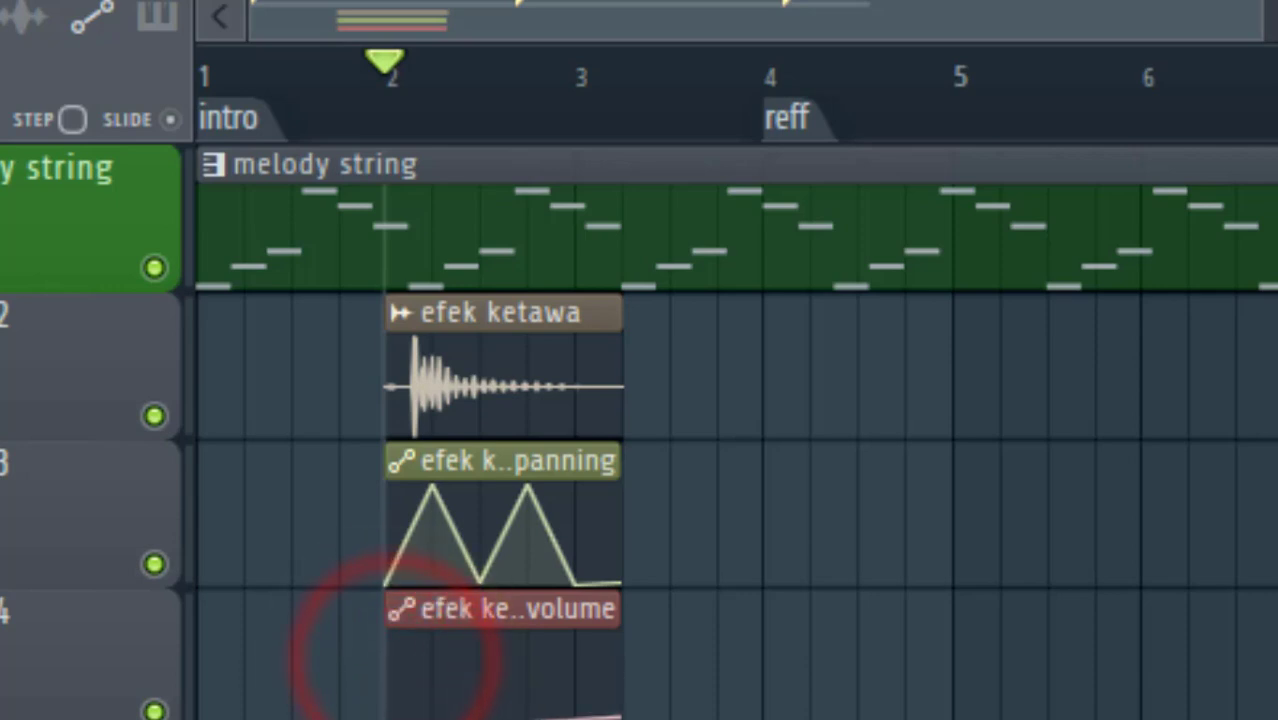
drag(482, 713, 528, 634)
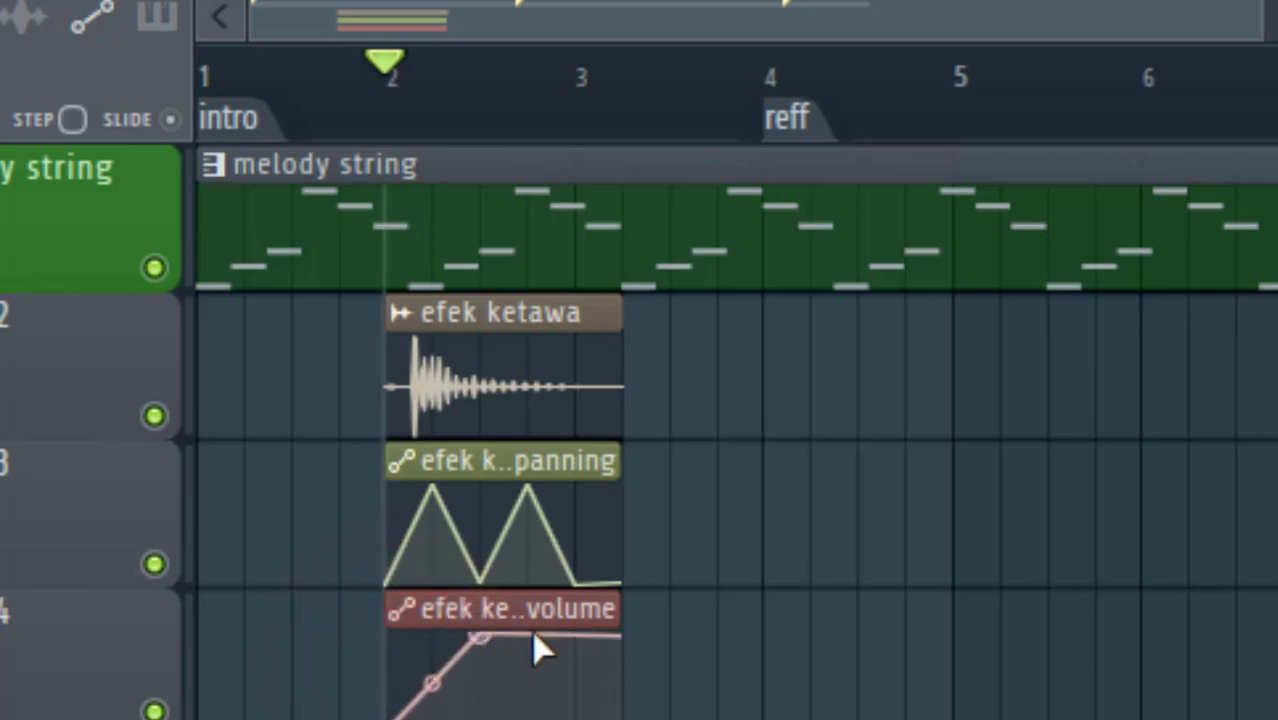
drag(610, 637, 618, 718)
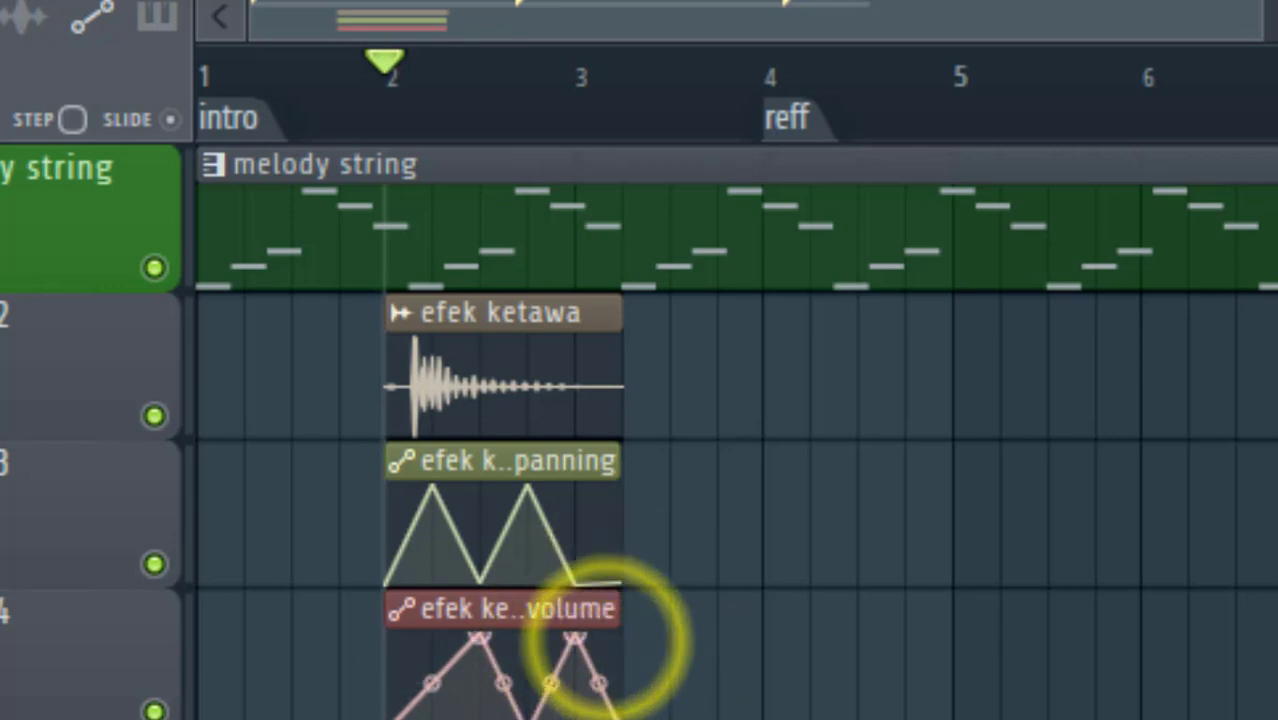
click(471, 633)
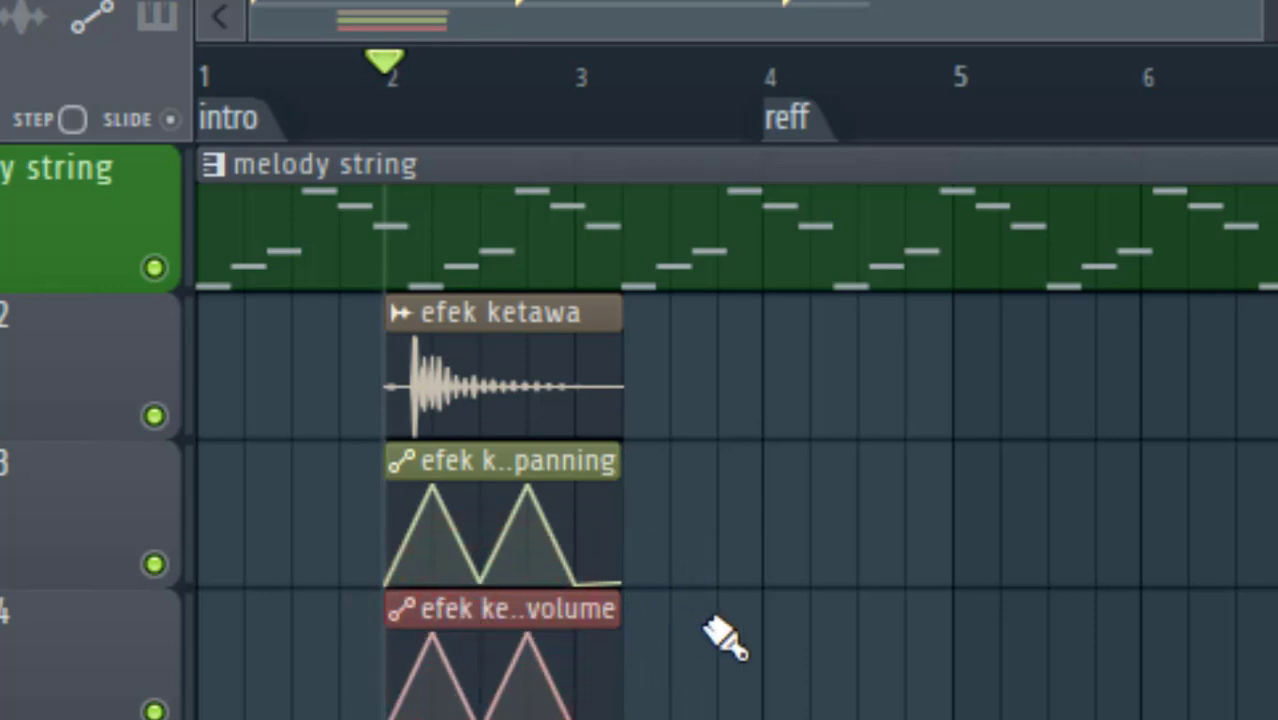
Play the arrangement twice from bar 2 to audition the combined volume and panning automation
key(space)
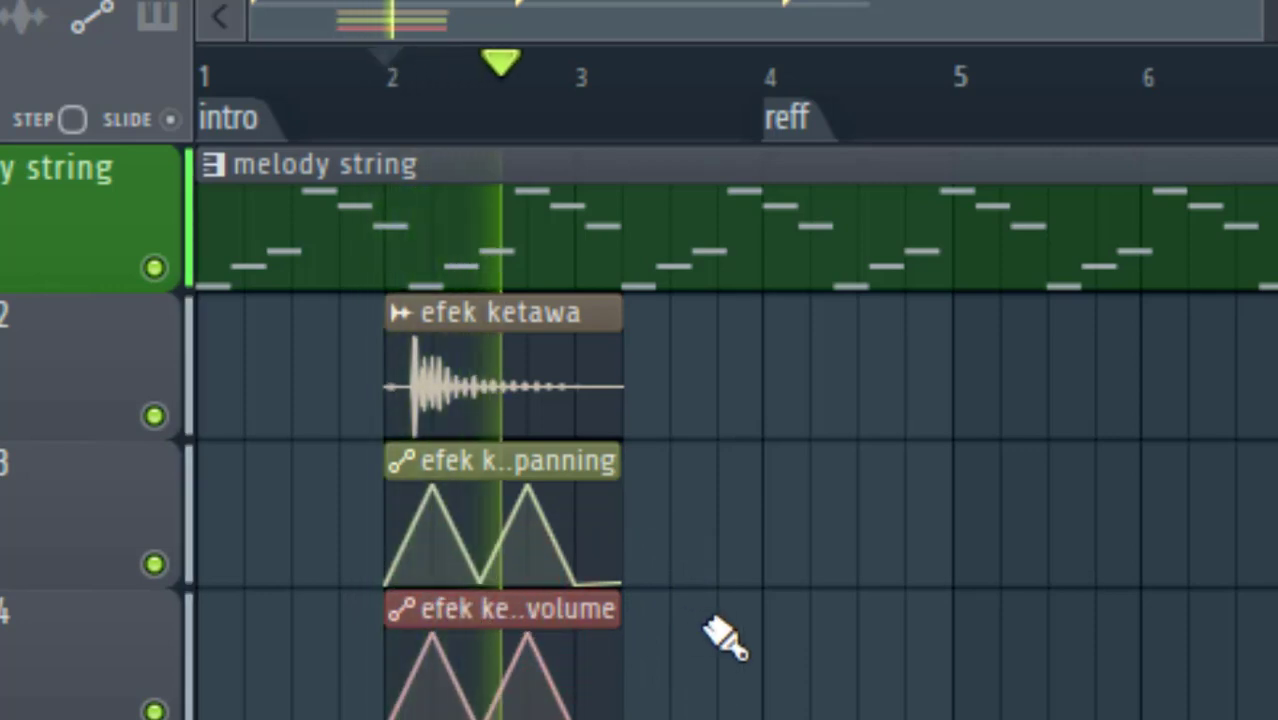
key(space)
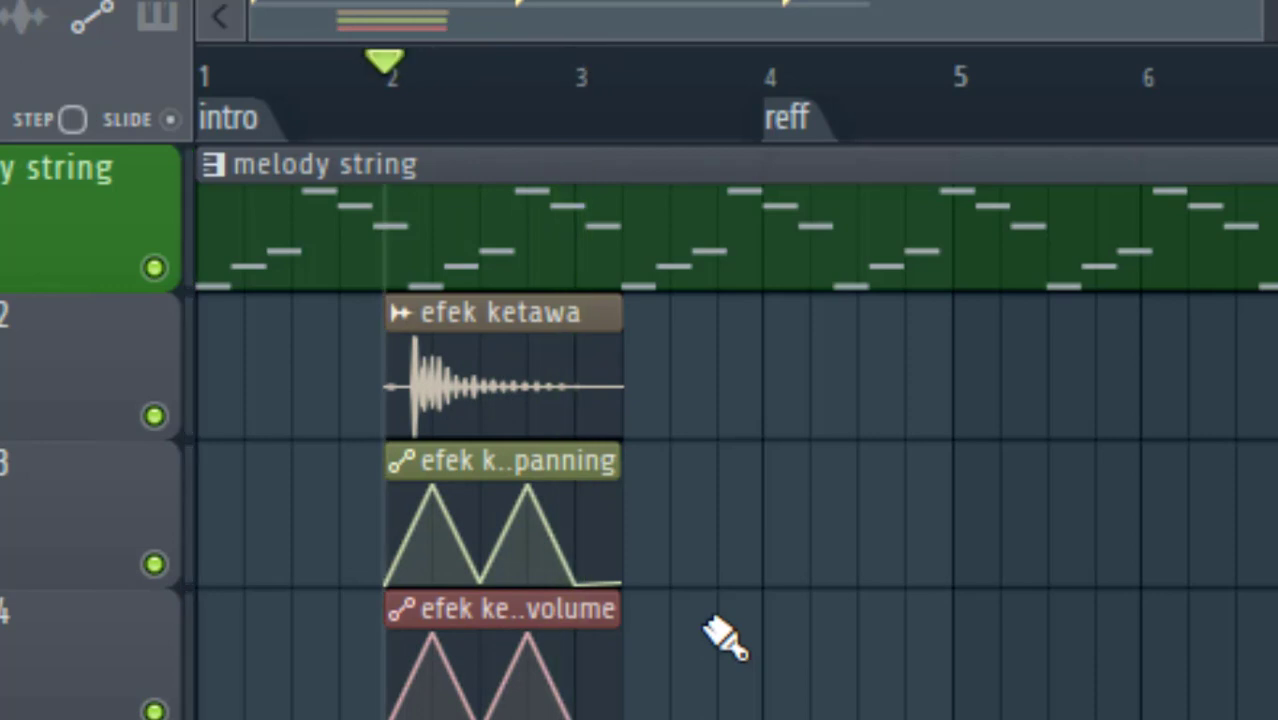
key(space)
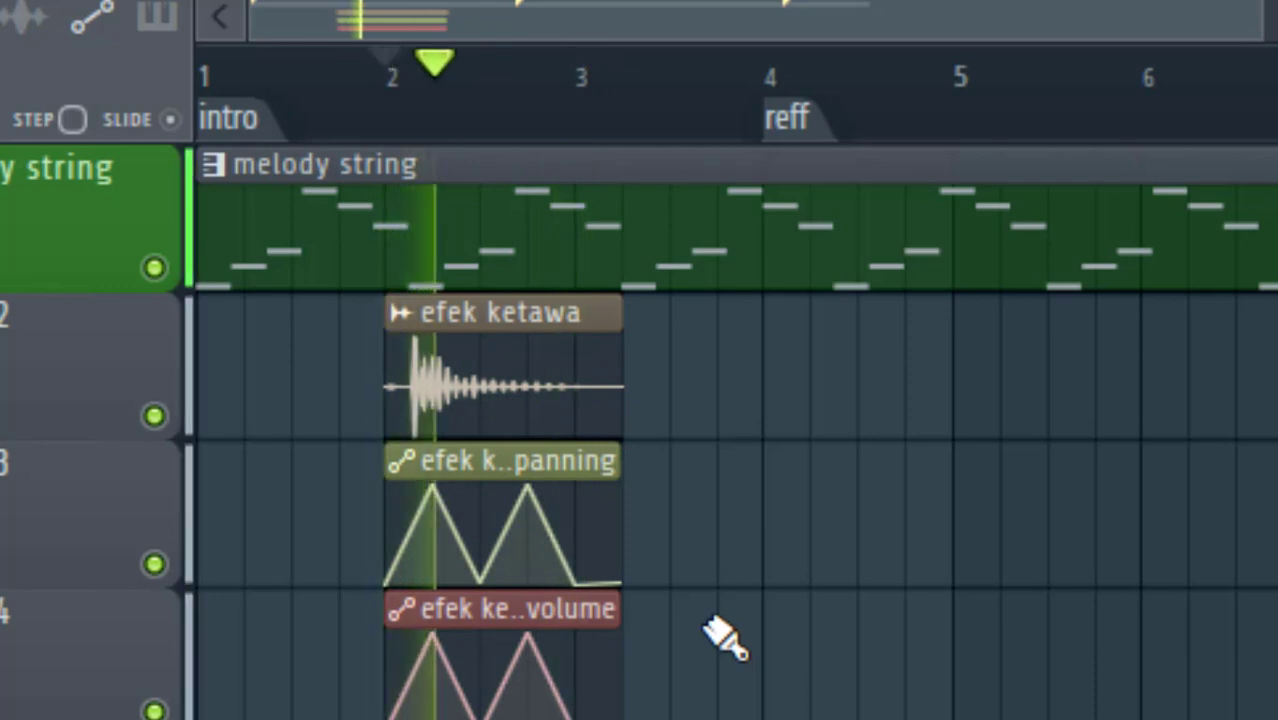
key(space)
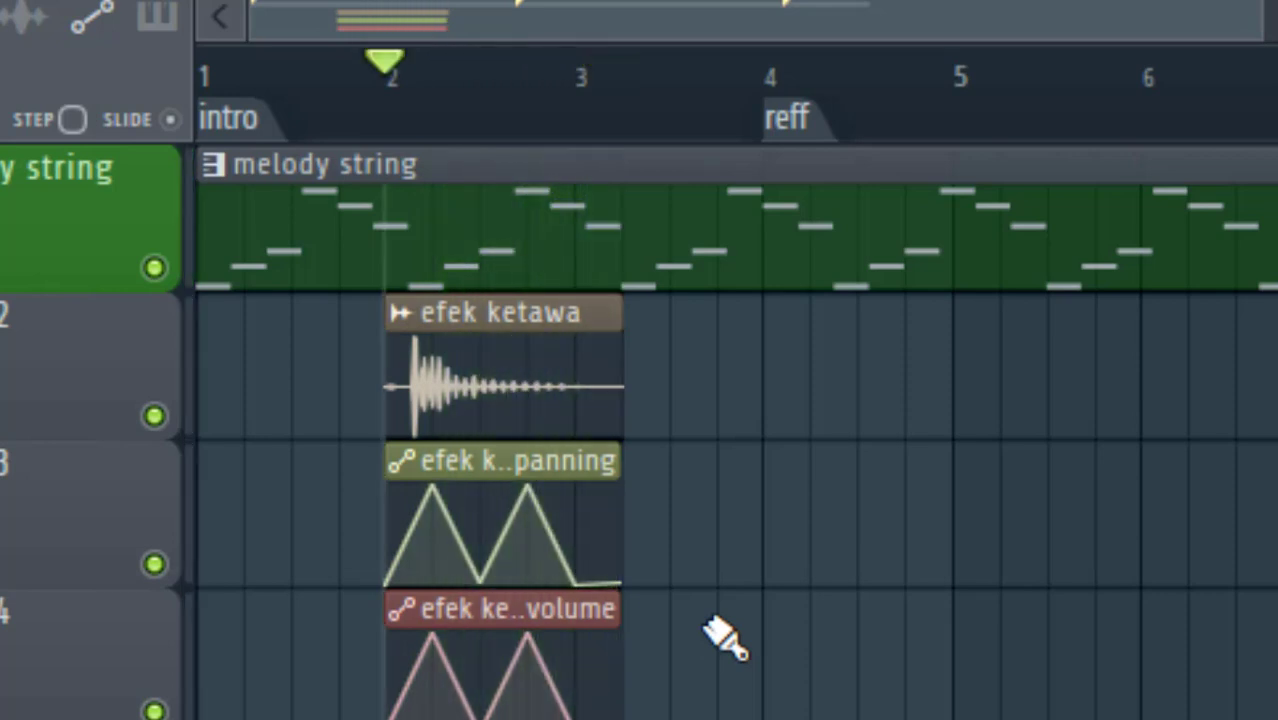
Mute the melody string track, audition the efek ketawa effect alone from bar 2, and unmute the track
click(152, 266)
key(space)
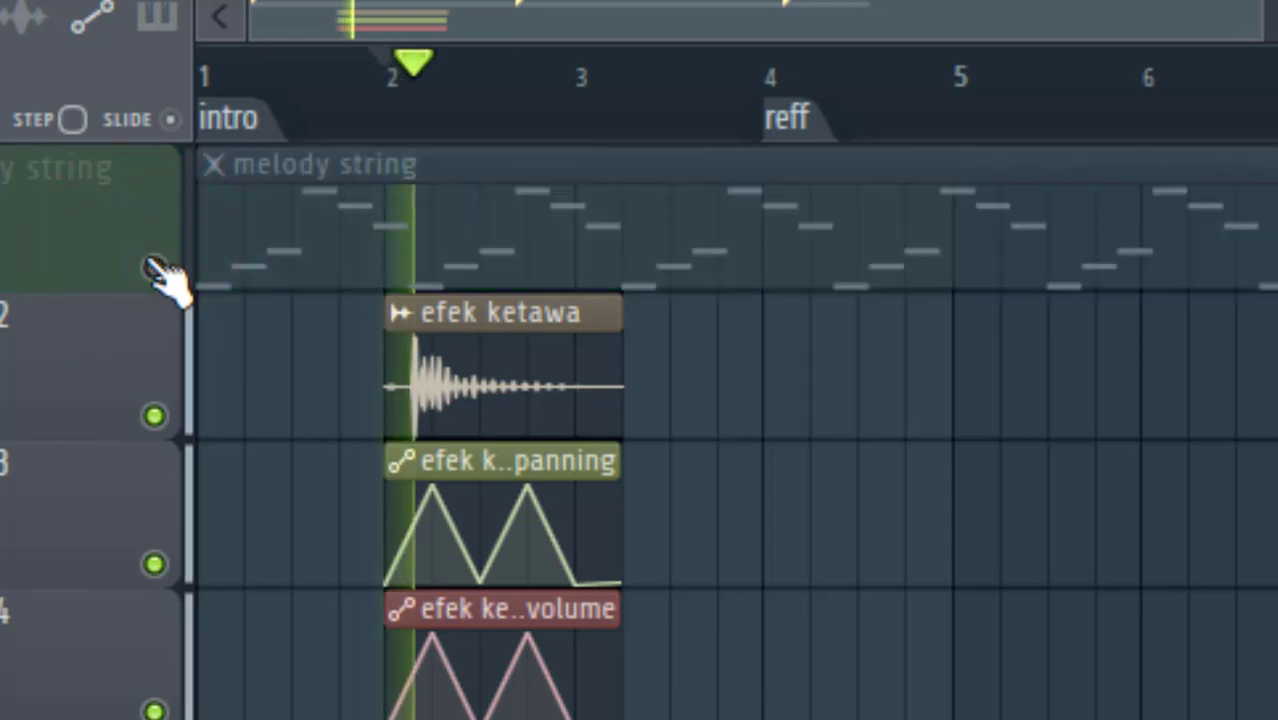
key(space)
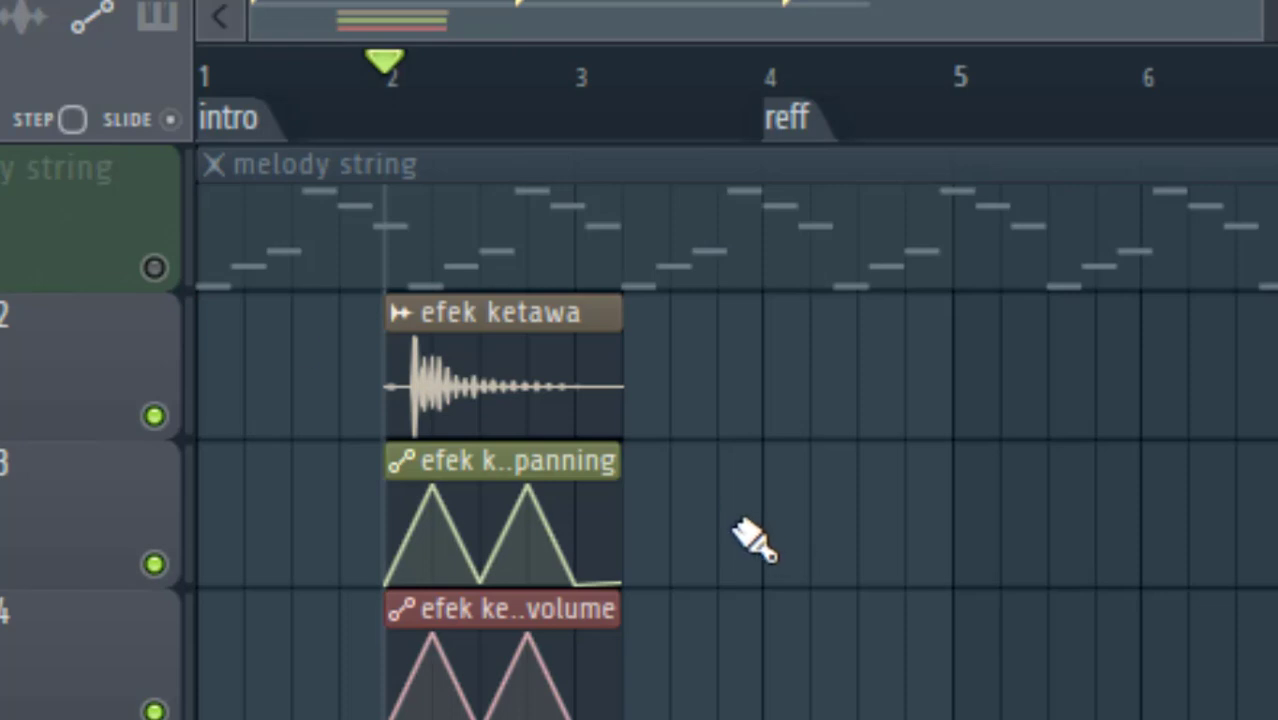
key(1)
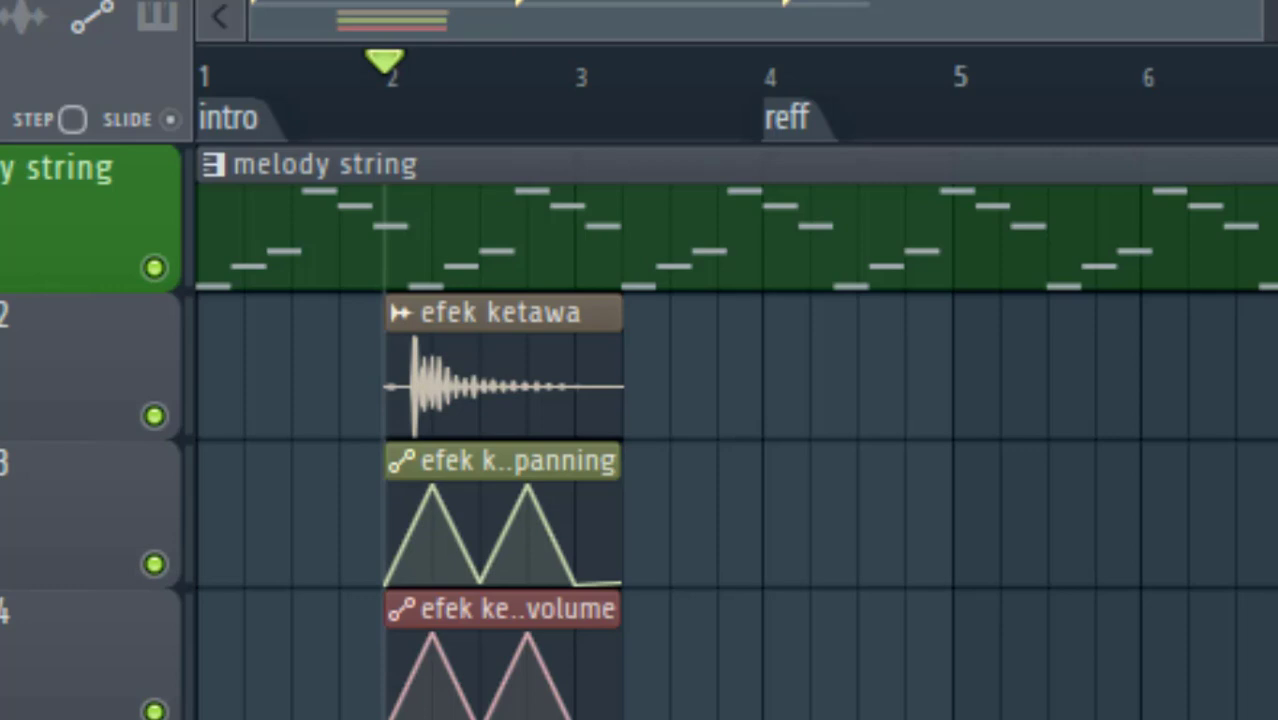
View the efek ketawa automation channels in the channel rack and close it again
scroll(1214, 360, down, 2)
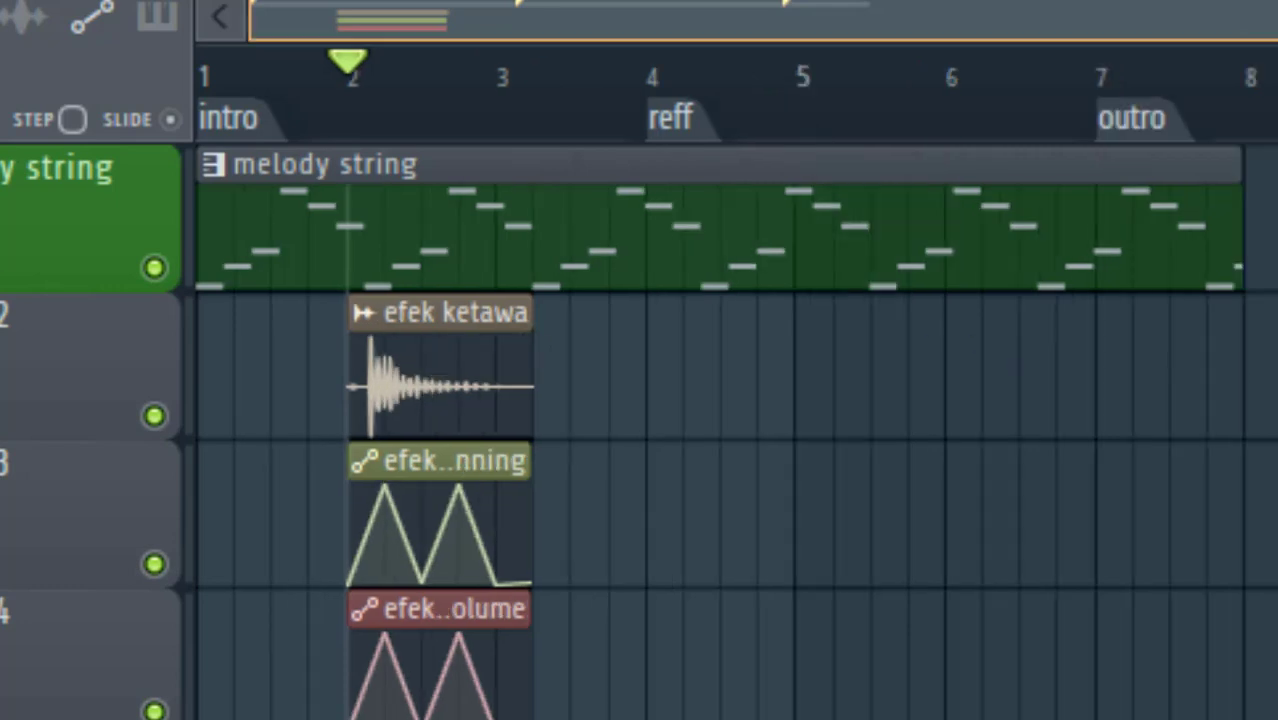
scroll(1214, 360, down, 1)
scroll(1214, 360, up, 3)
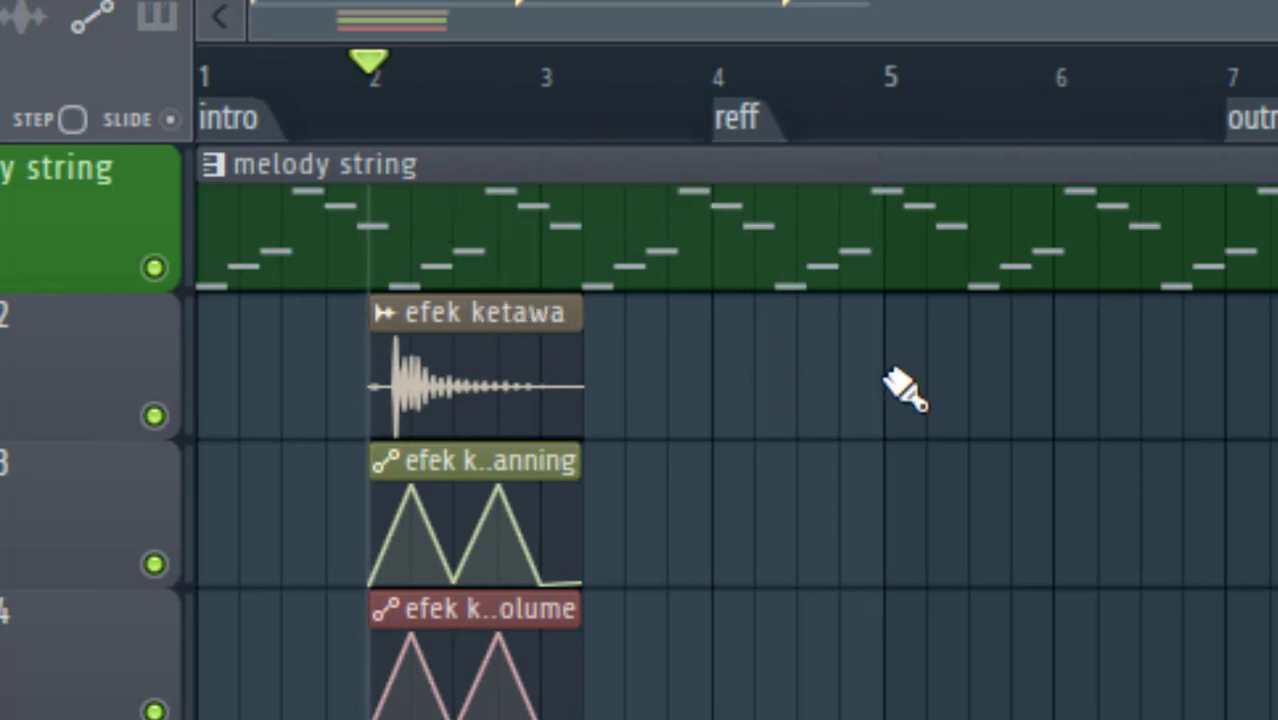
drag(1274, 20, 1277, 20)
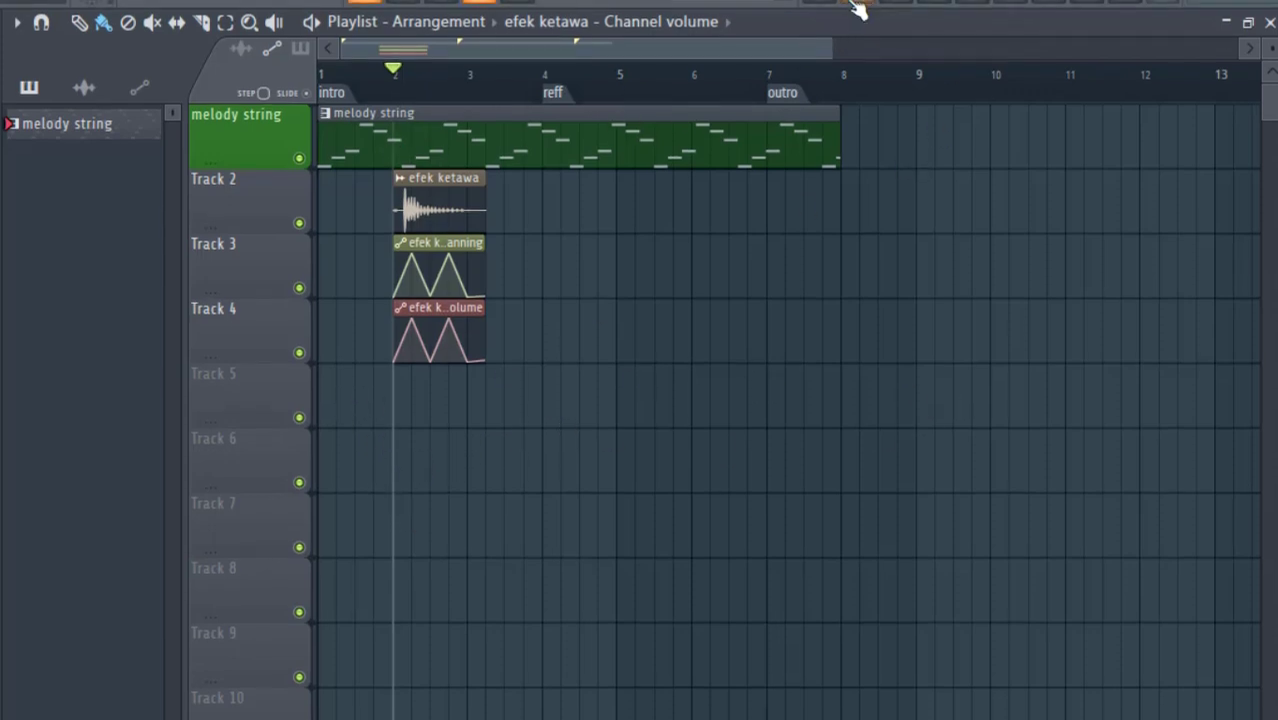
click(895, 18)
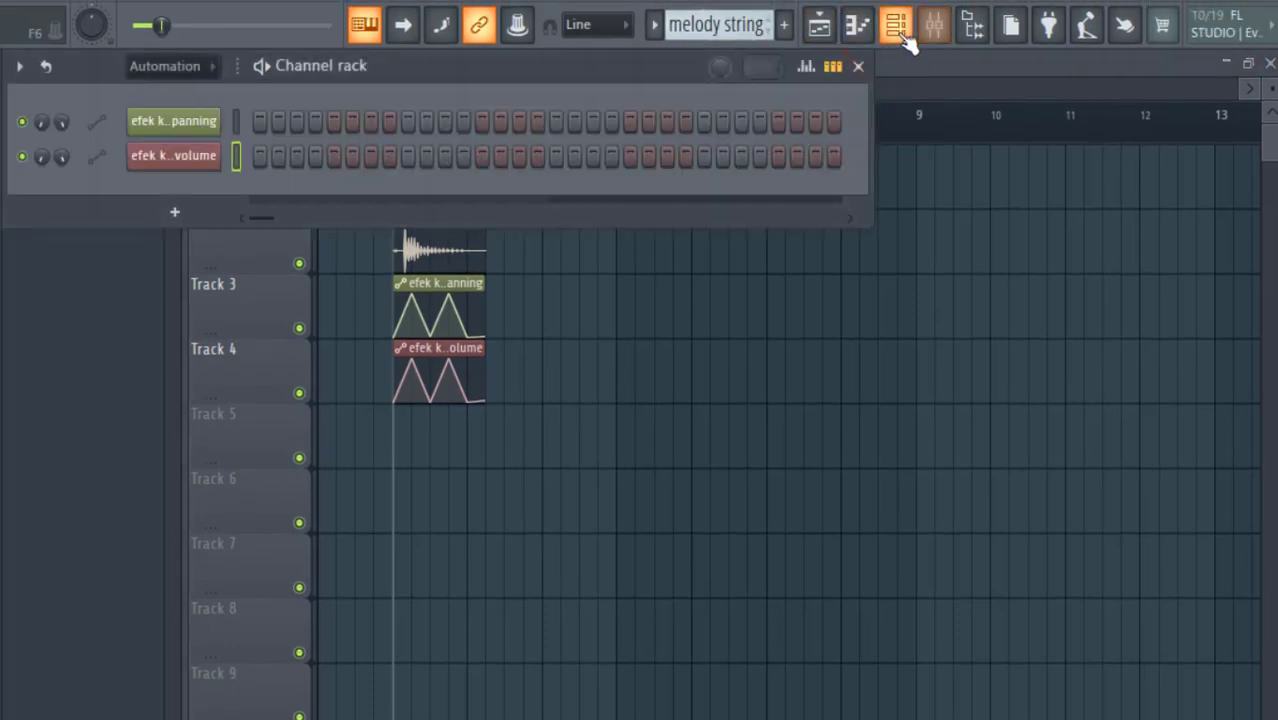
click(900, 32)
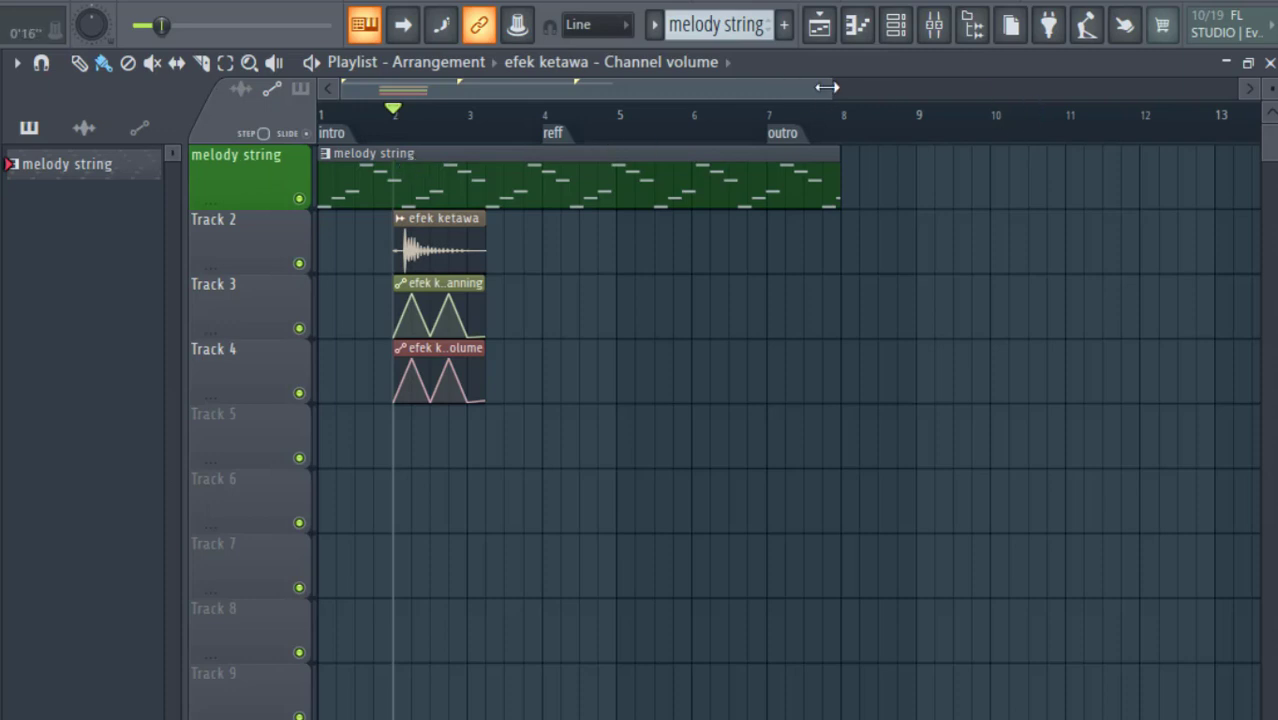
drag(826, 87, 836, 86)
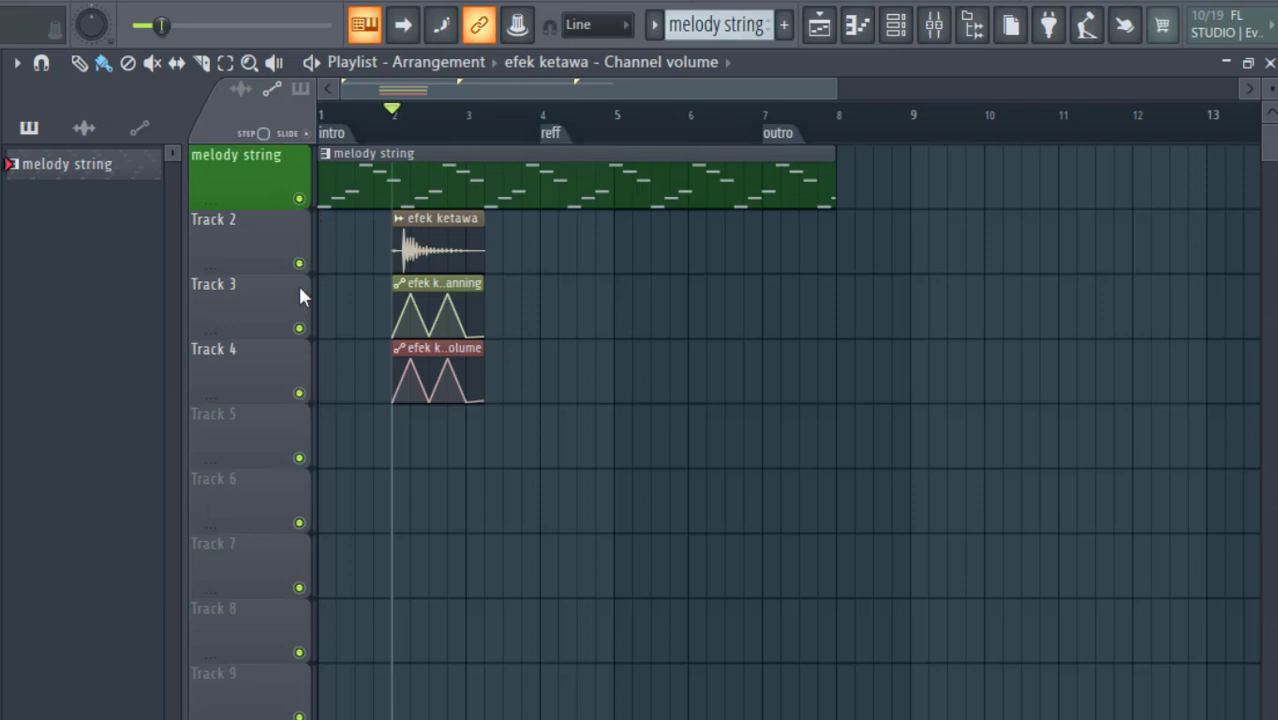
Mute the melody string track and Track 2, and unmute both again
click(299, 199)
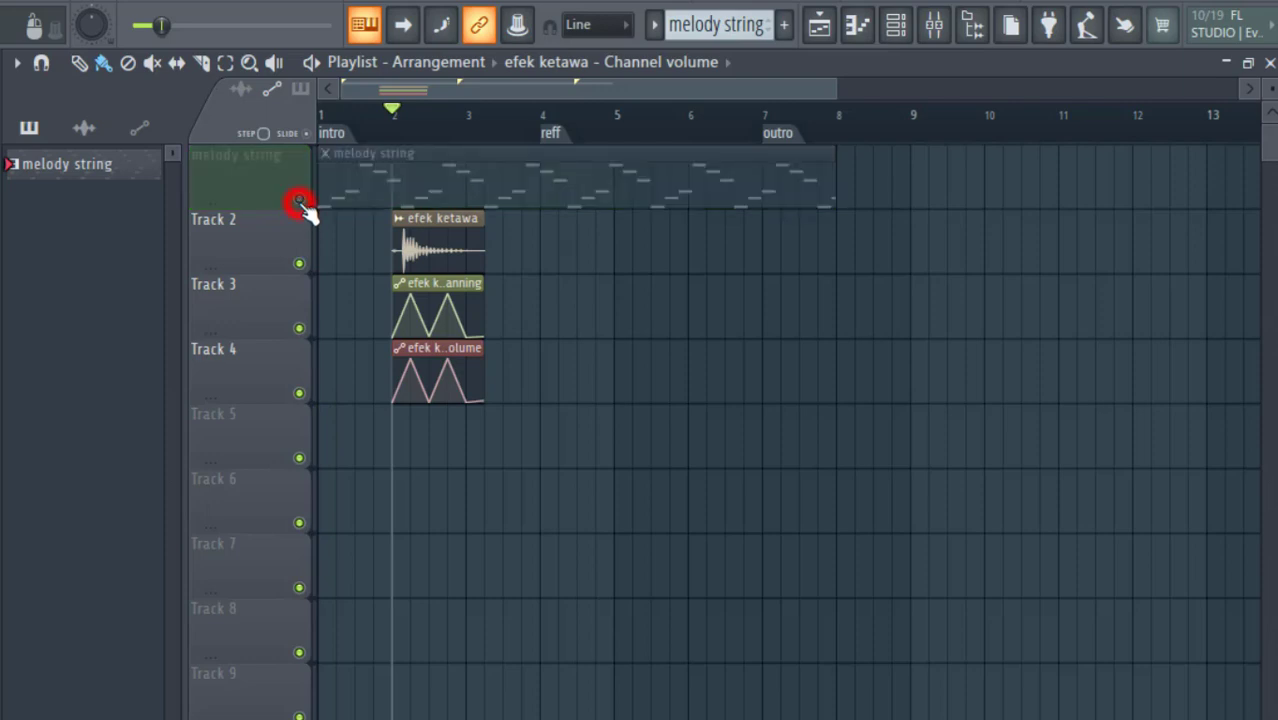
click(299, 263)
click(299, 199)
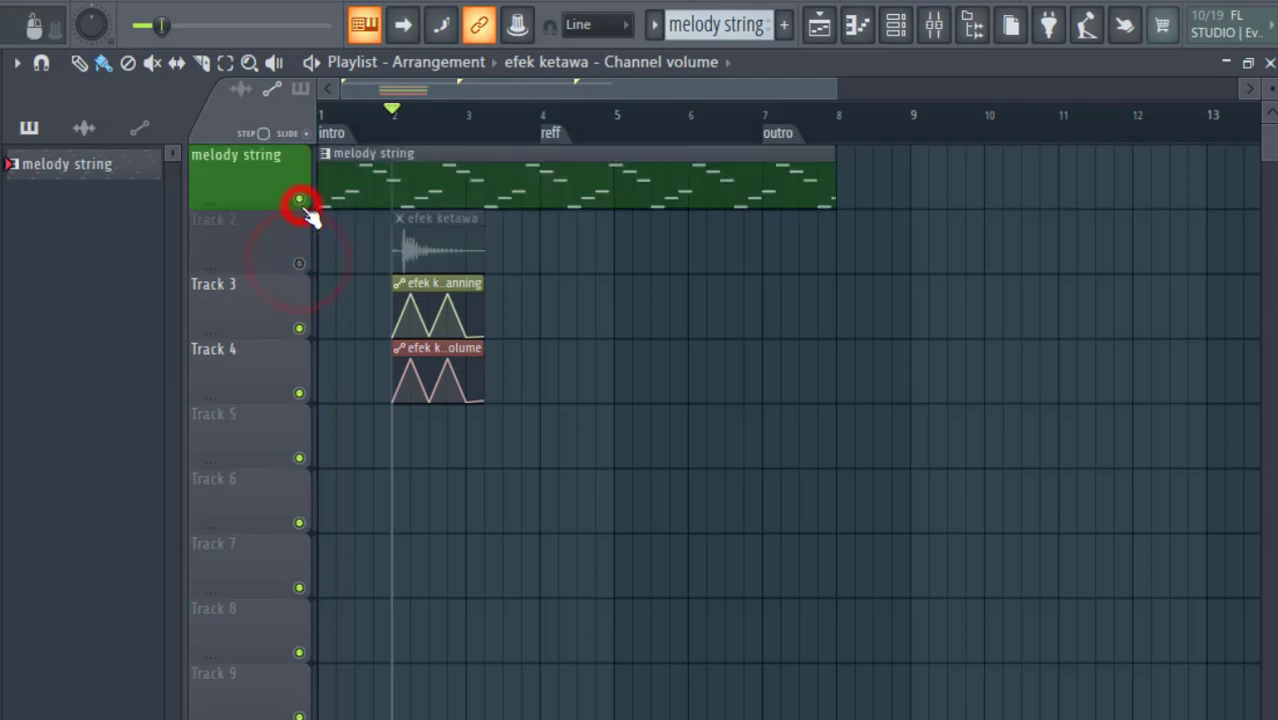
click(299, 264)
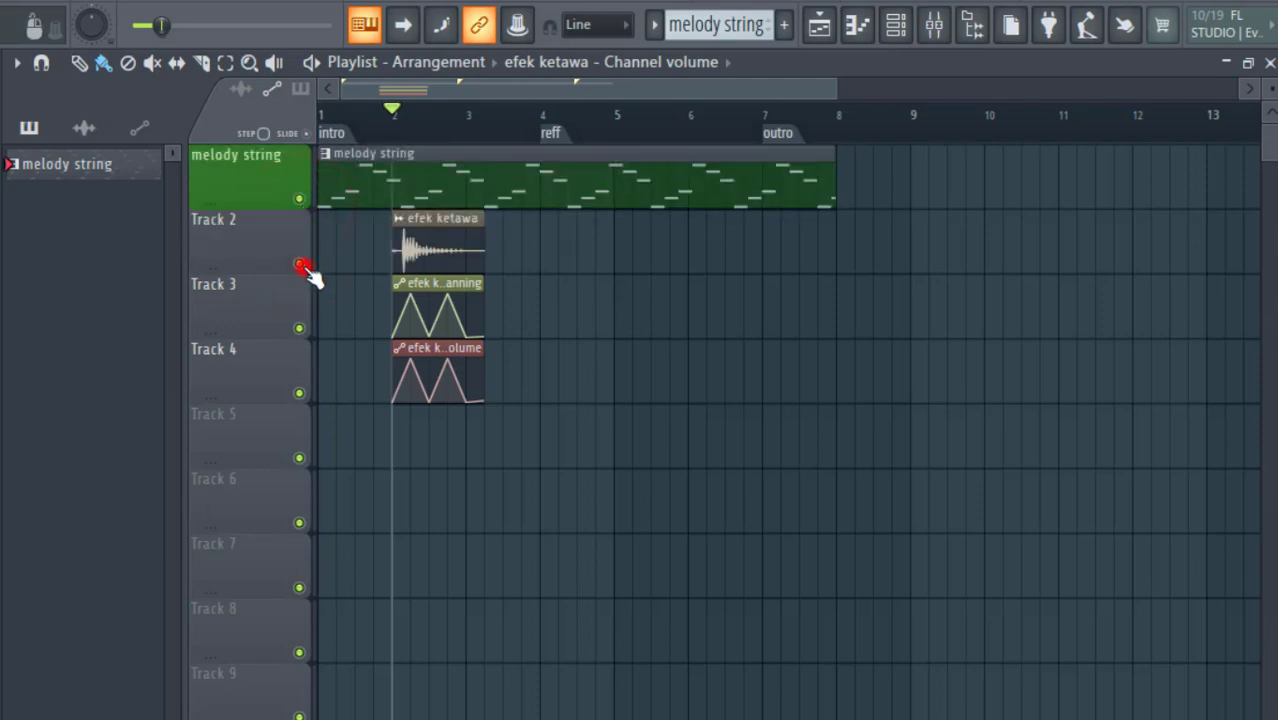
Solo the melody string track, play it from bar 1, and restore all the other tracks
right_click(299, 200)
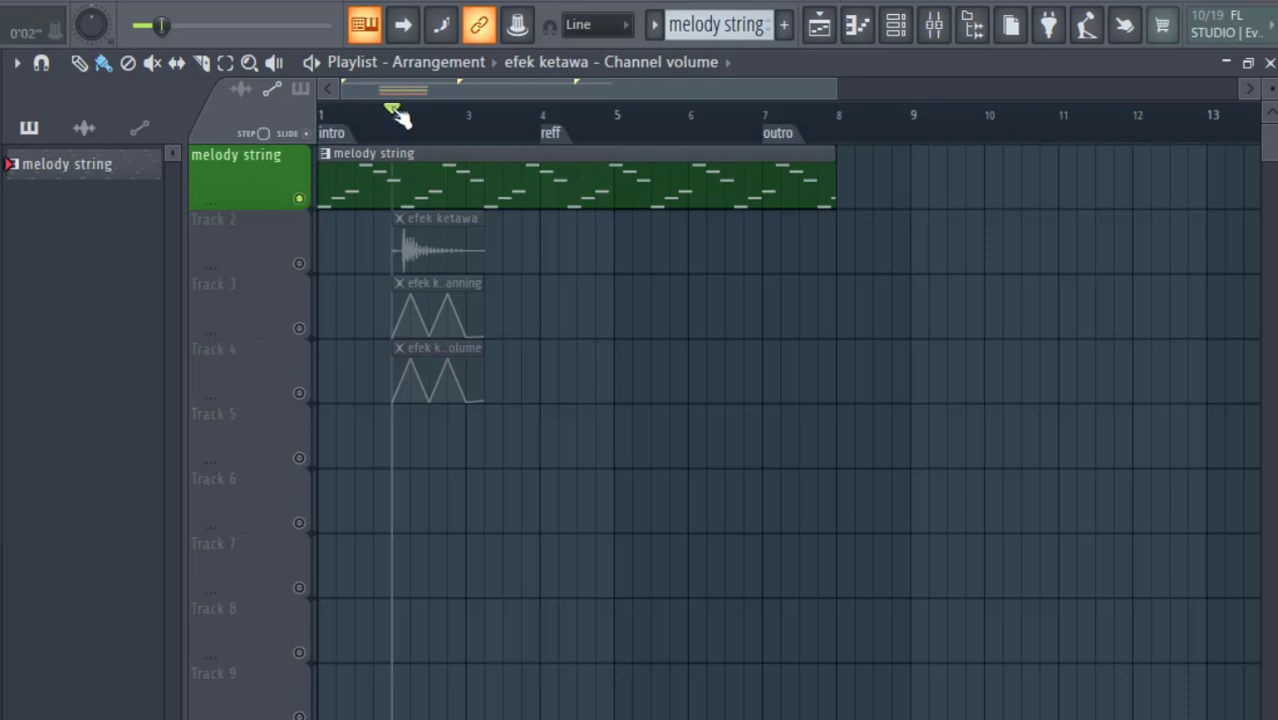
mouse_move(391, 107)
mouse_down()
mouse_move(398, 118)
mouse_move(335, 108)
mouse_up()
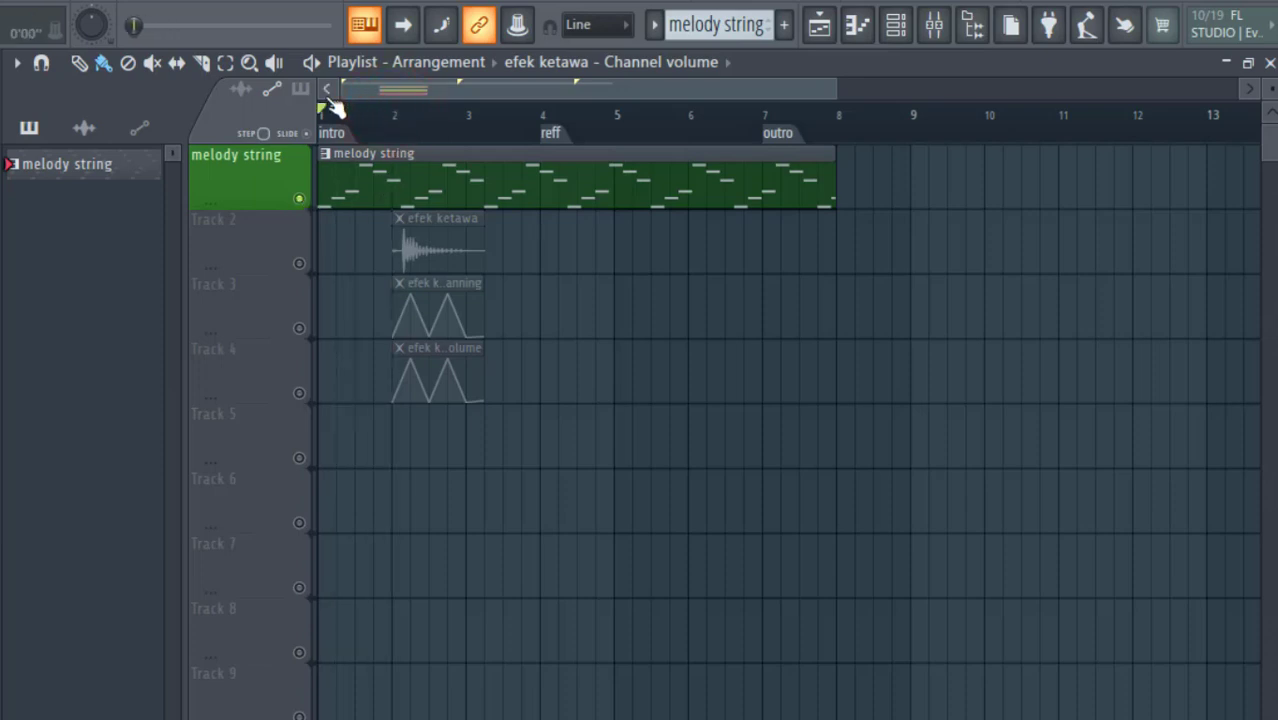
key(space)
key(space)
right_click(300, 200)
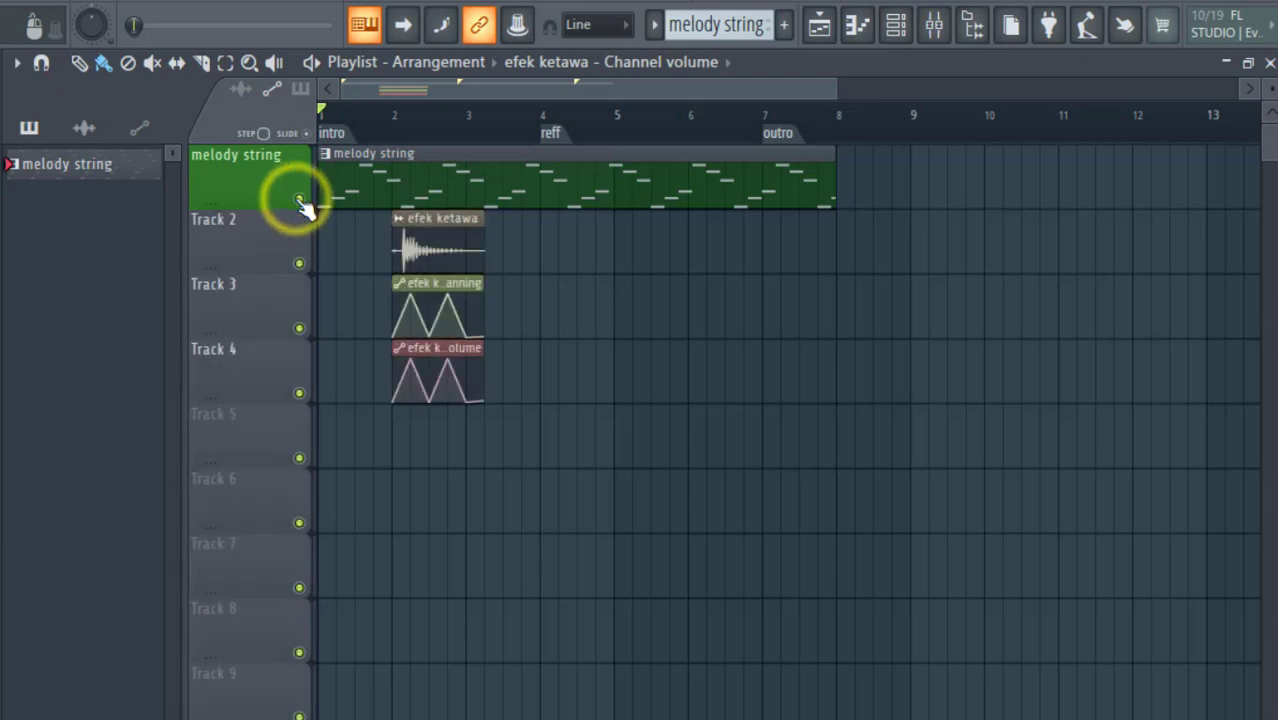
Show the channel rack and switch from the melody string pattern to the empty Pattern 2
click(450, 180)
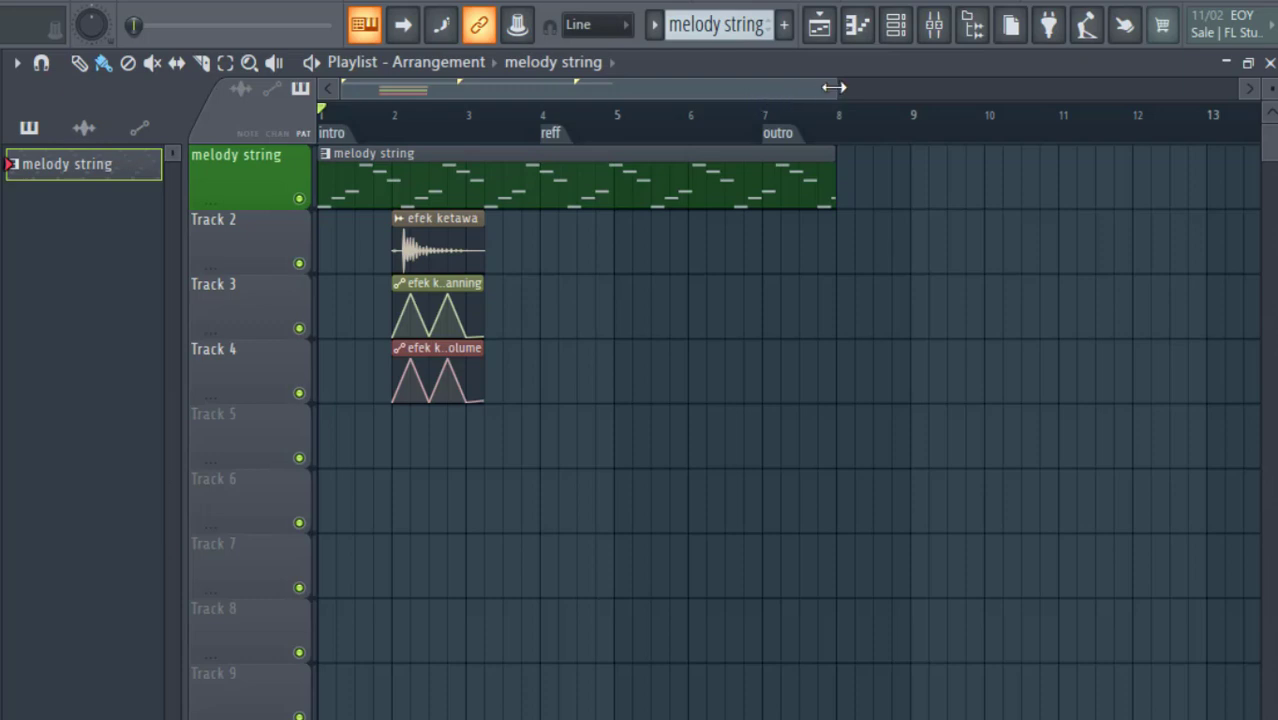
drag(834, 88, 799, 88)
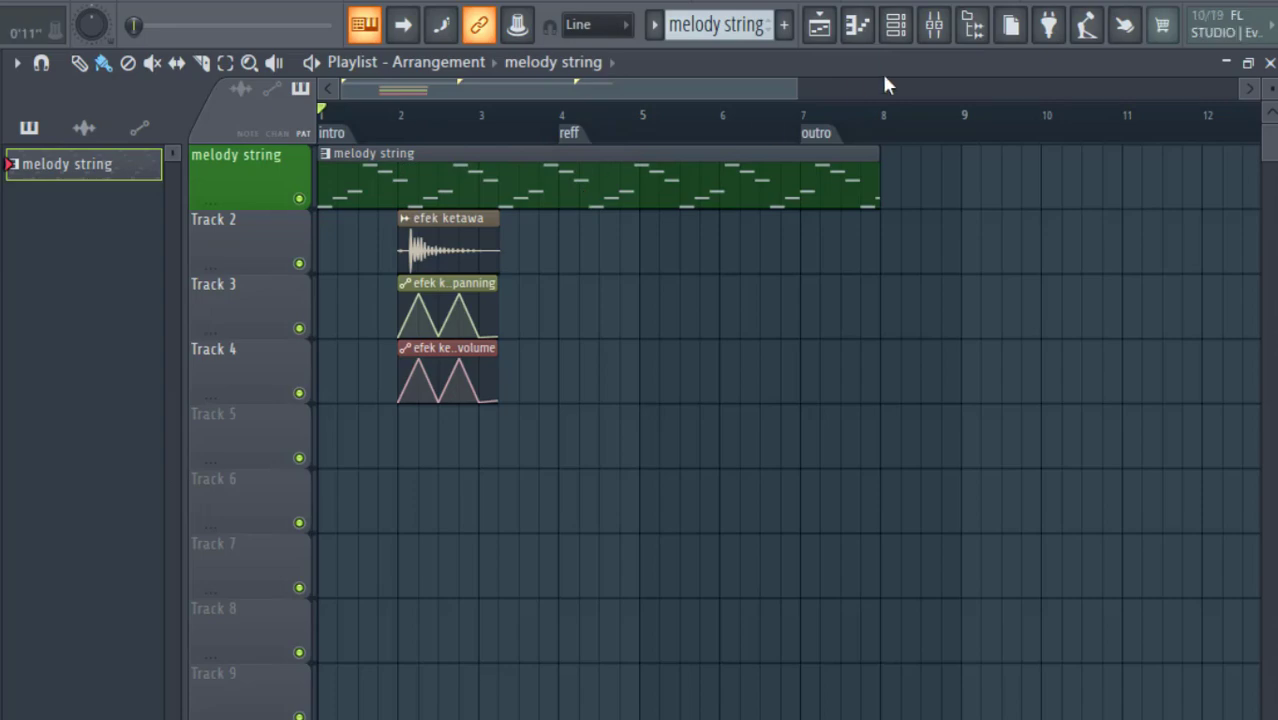
click(895, 26)
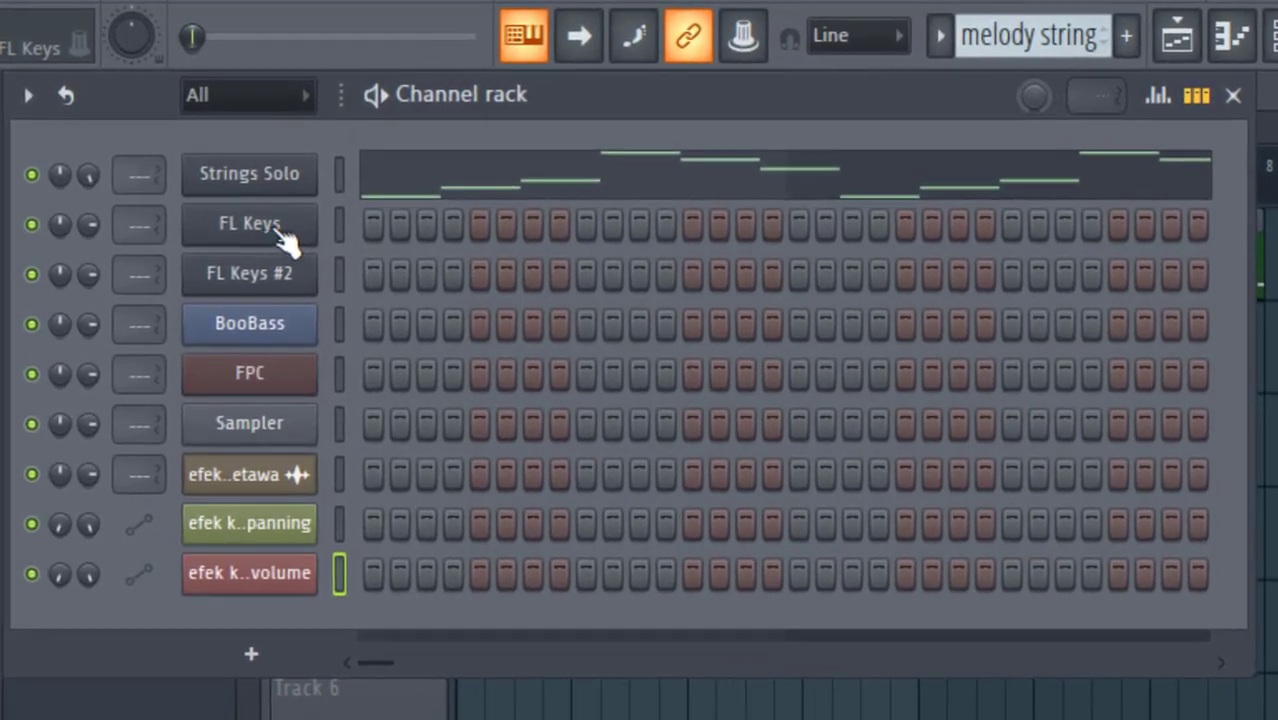
click(1040, 40)
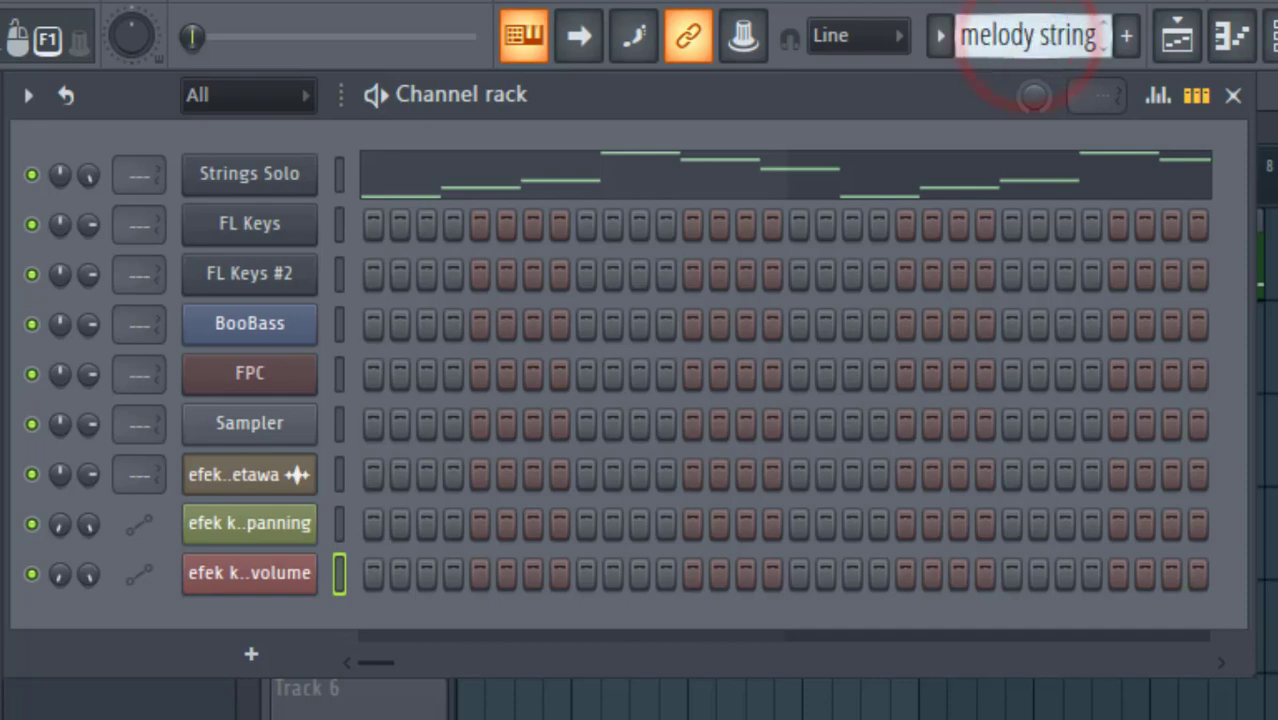
scroll(1040, 38, down, 1)
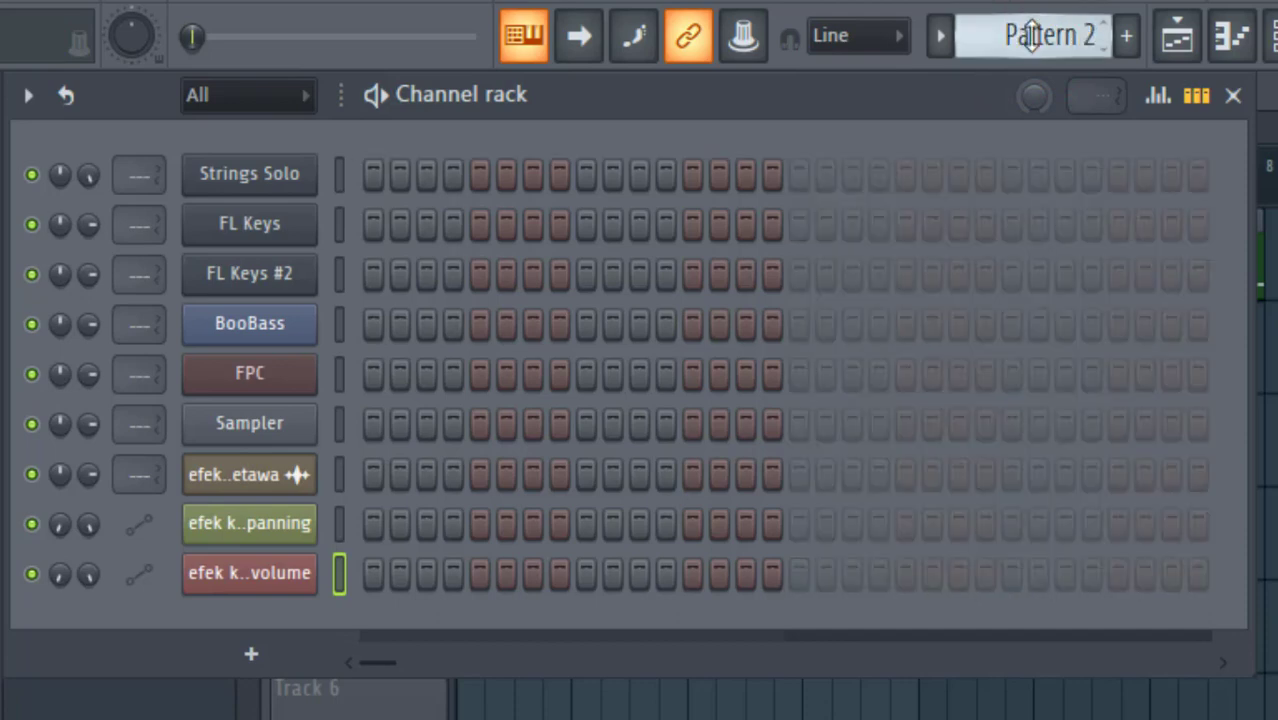
mouse_move(1107, 25)
mouse_down()
mouse_move(1110, 44)
mouse_move(1104, 20)
mouse_up()
click(1102, 35)
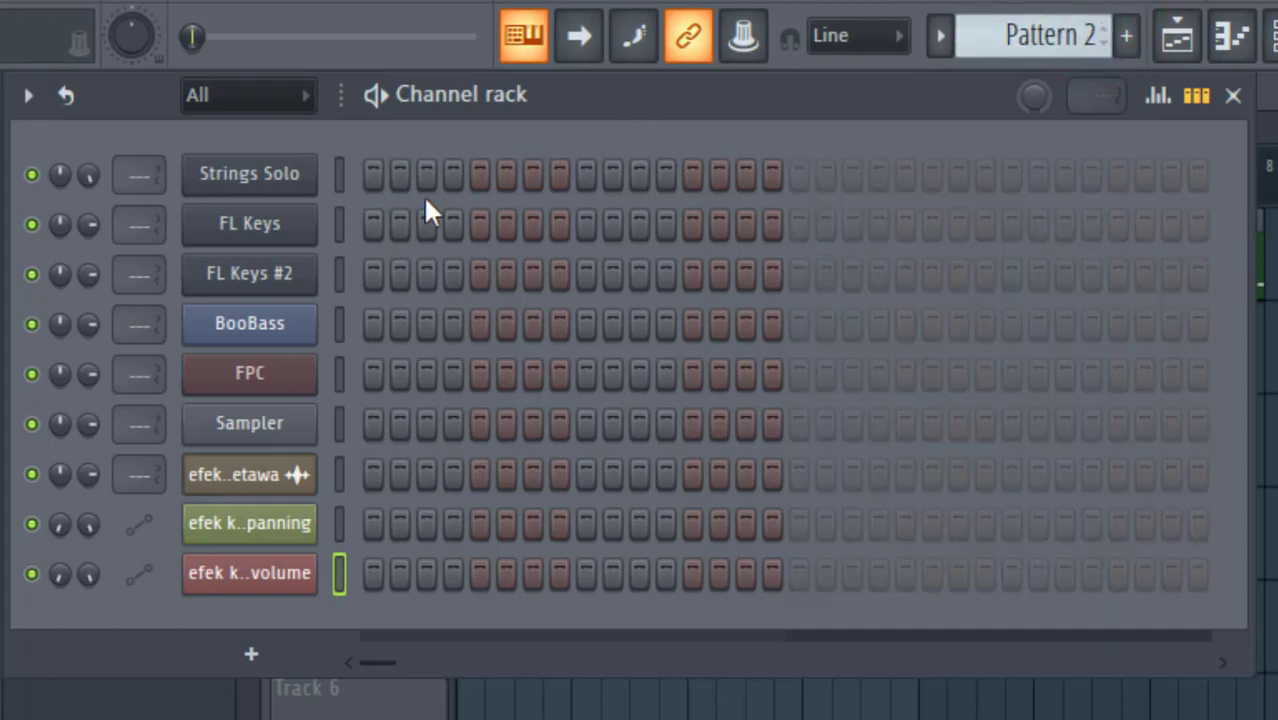
Open the FL Keys piano roll and enter a C8, E8 and G8 chord at the start of bar 1
right_click(264, 226)
click(351, 224)
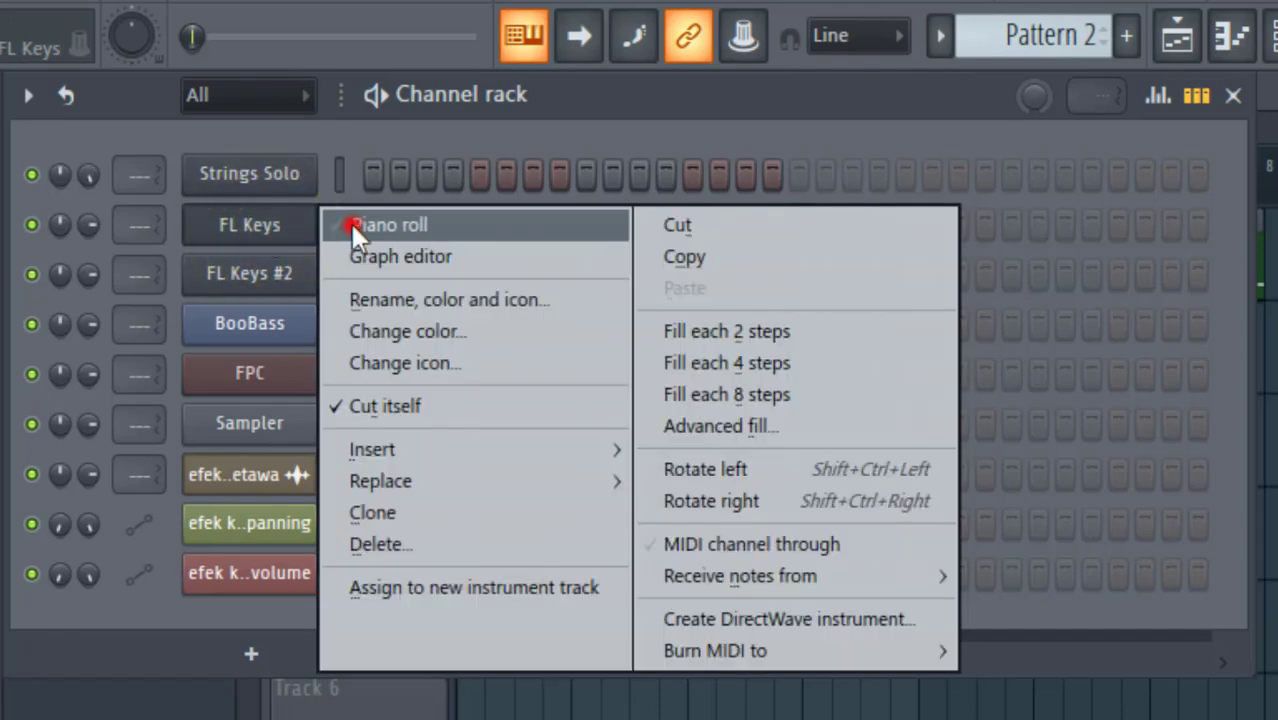
click(445, 426)
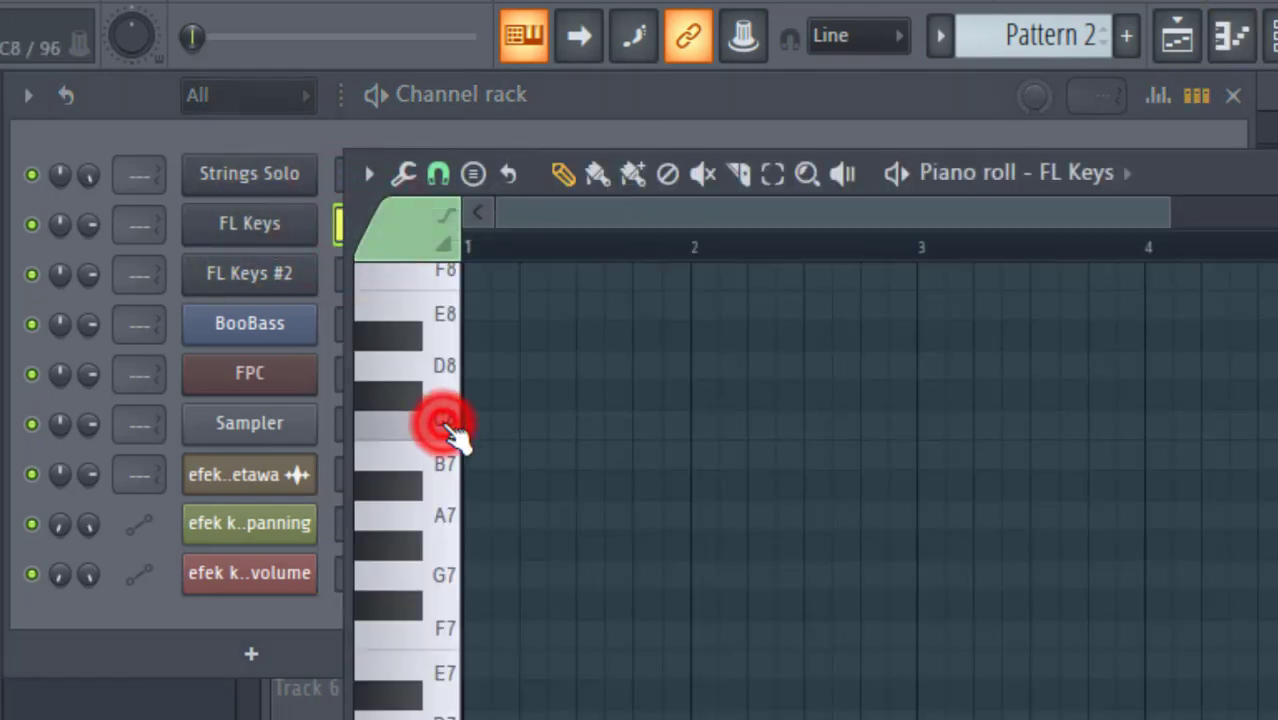
click(474, 425)
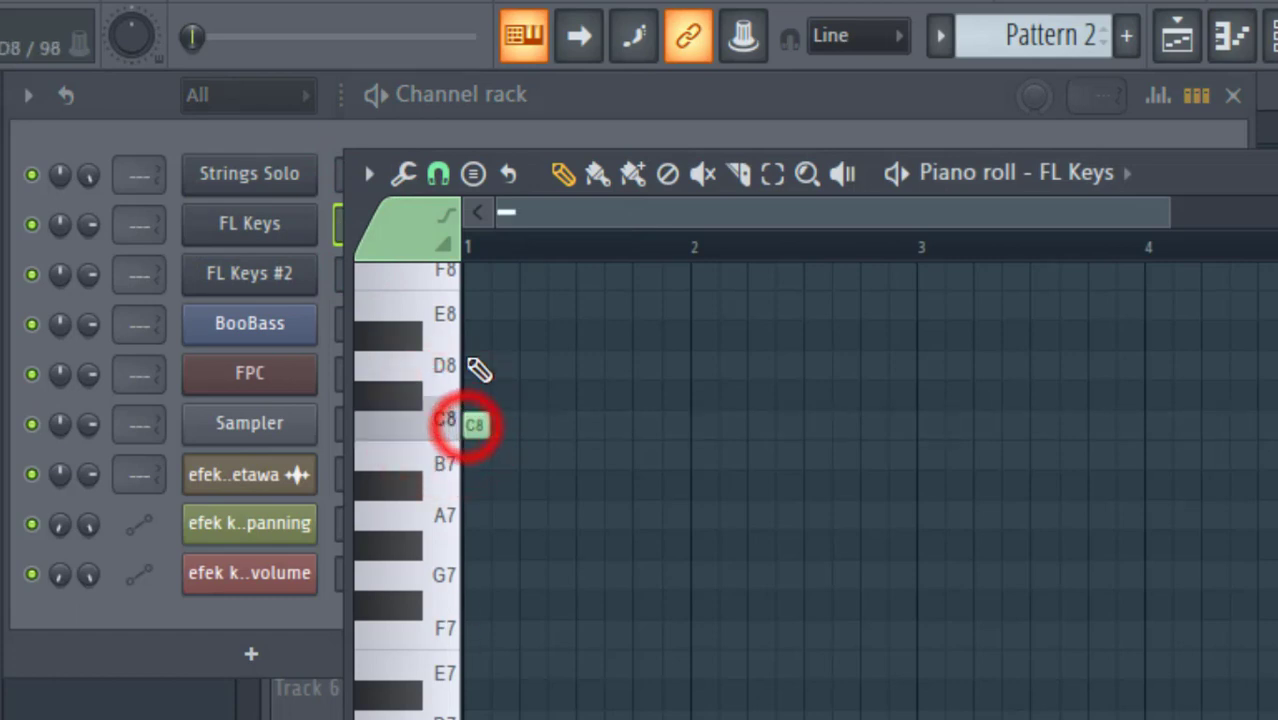
click(474, 307)
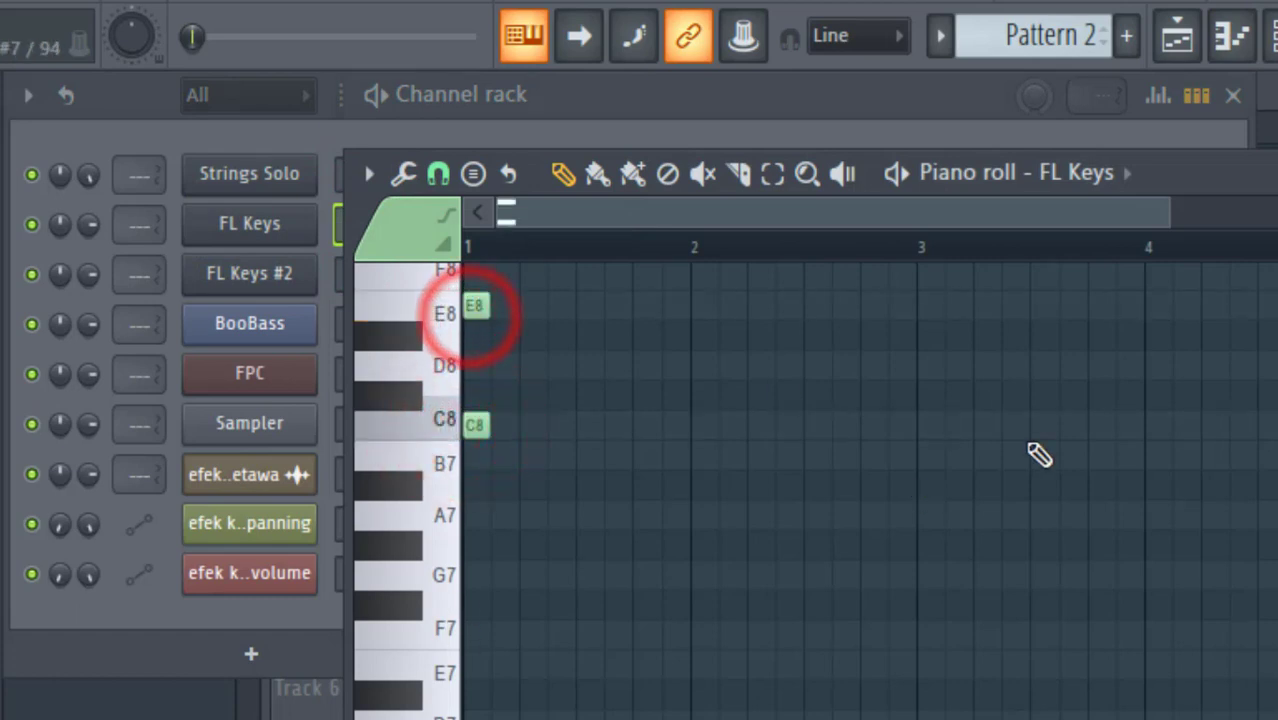
scroll(900, 456, up, 3)
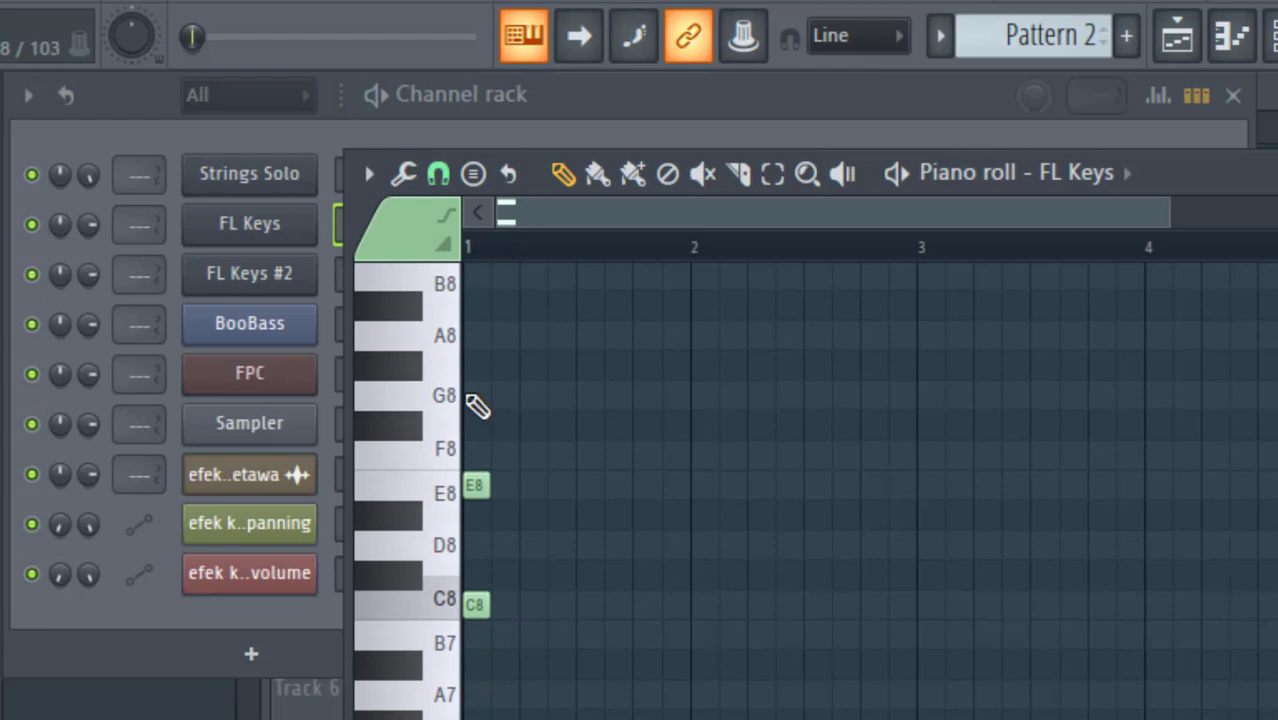
click(472, 396)
Repeat the C8, E8 and G8 chord on beats 2, 3 and 4 of bar 1, and close the piano roll
click(525, 395)
click(520, 482)
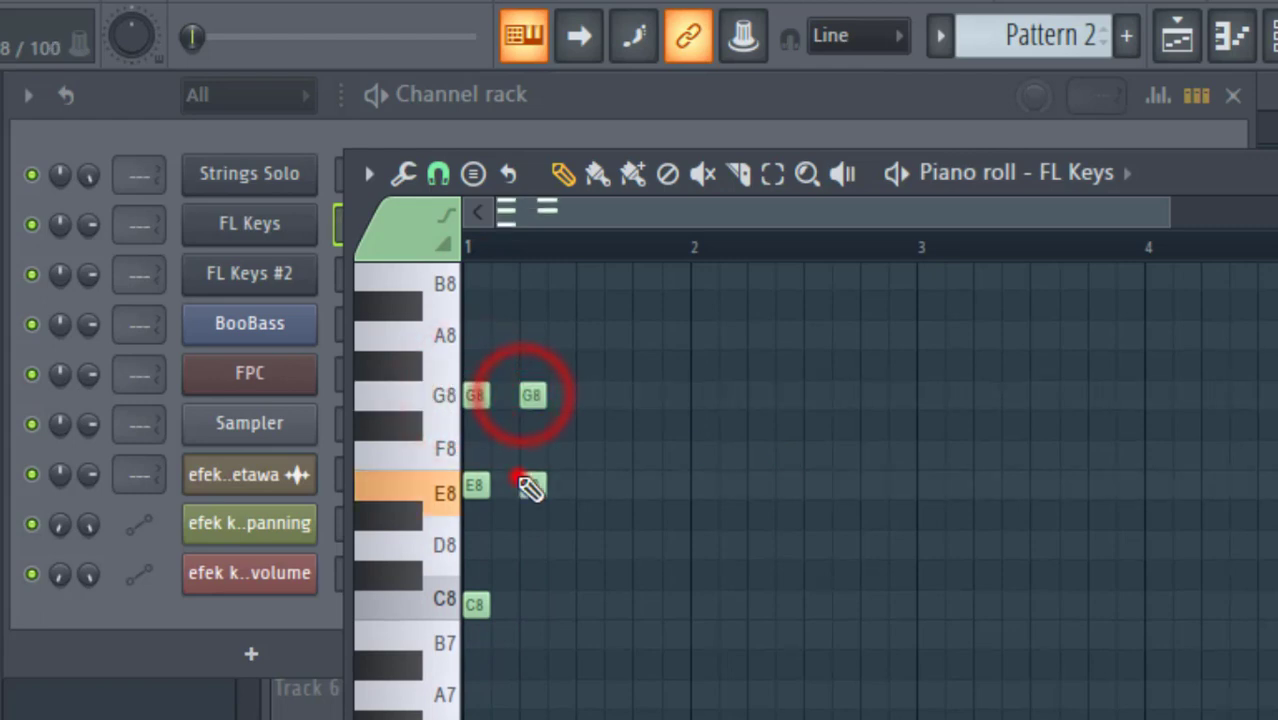
click(531, 604)
click(588, 604)
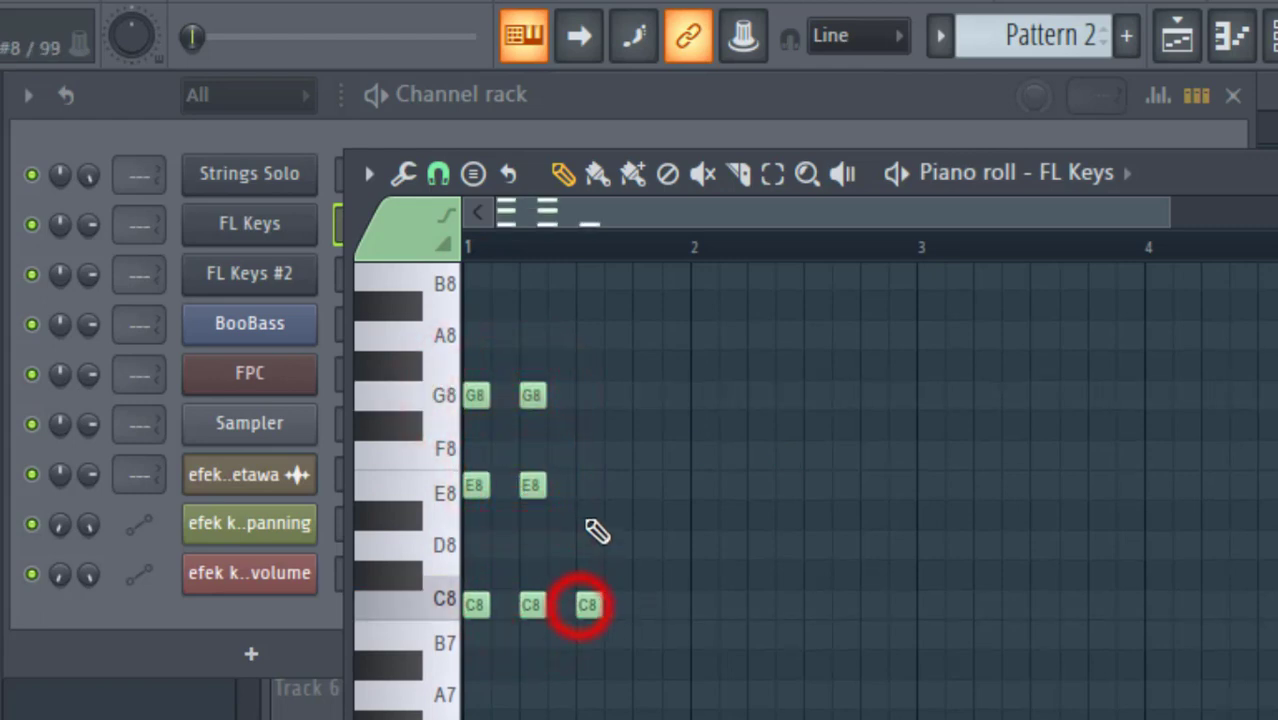
click(588, 485)
click(588, 396)
click(633, 400)
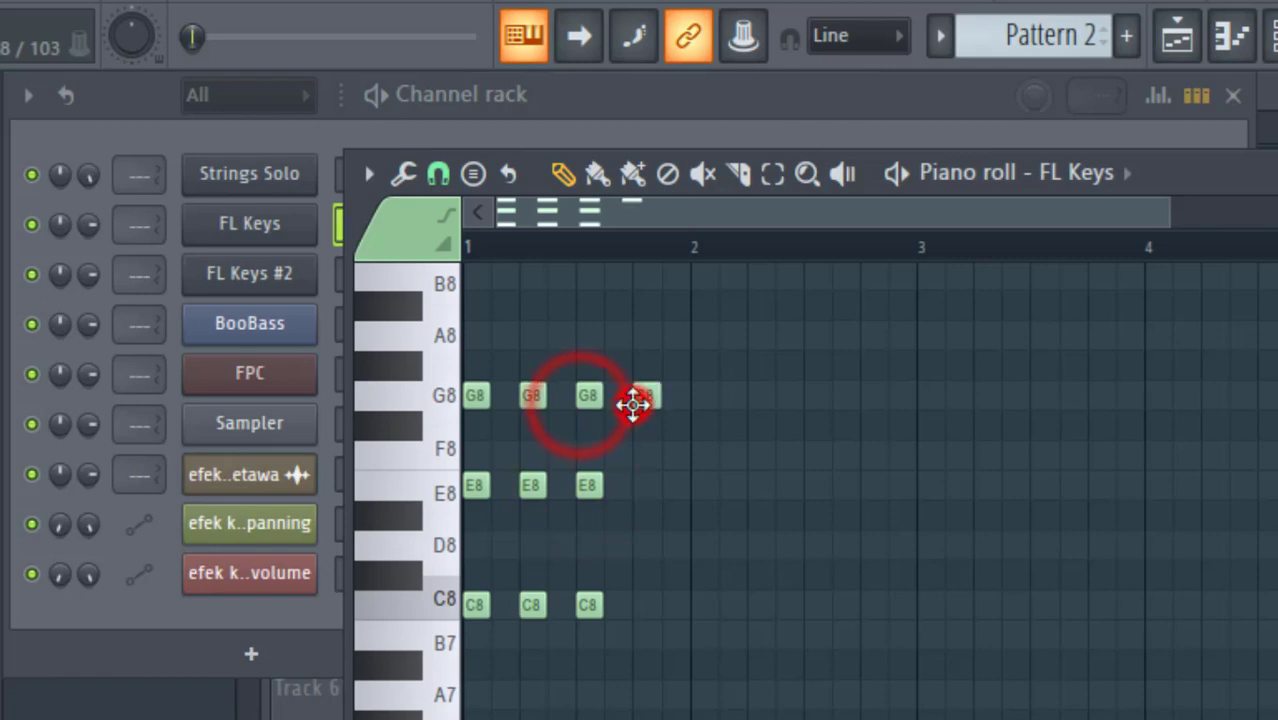
click(645, 485)
click(633, 605)
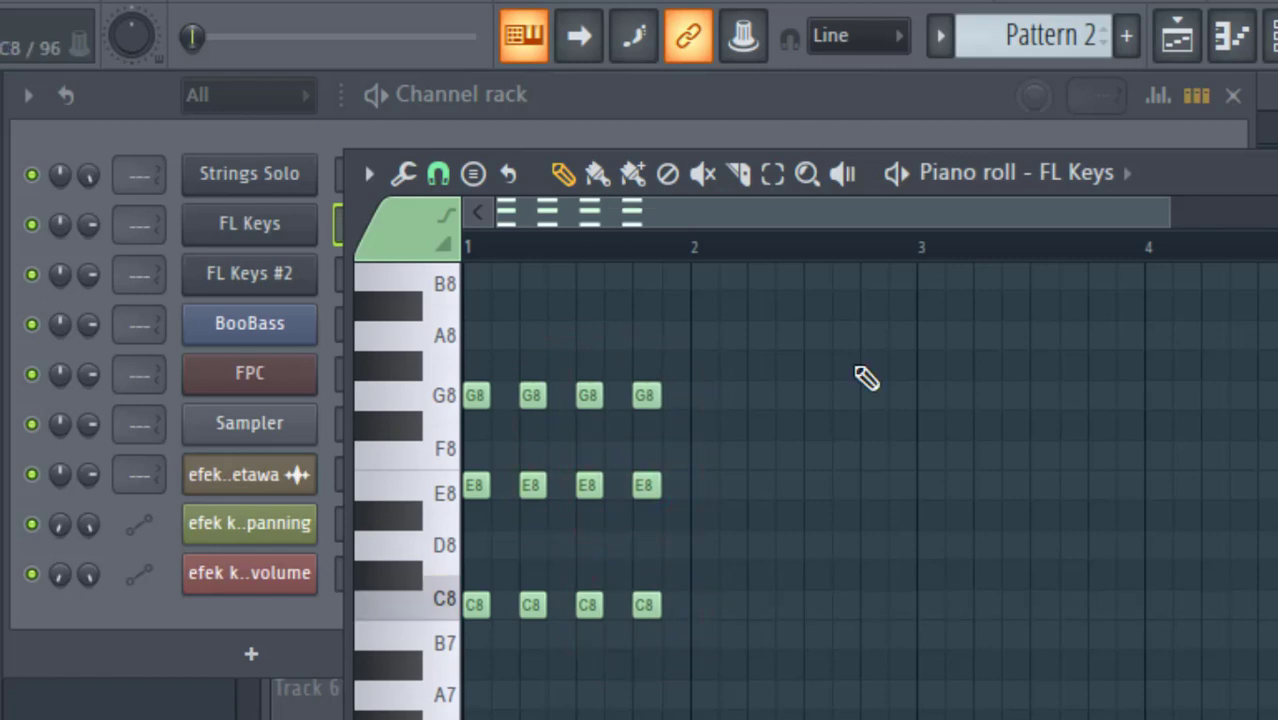
key(Escape)
key(Escape)
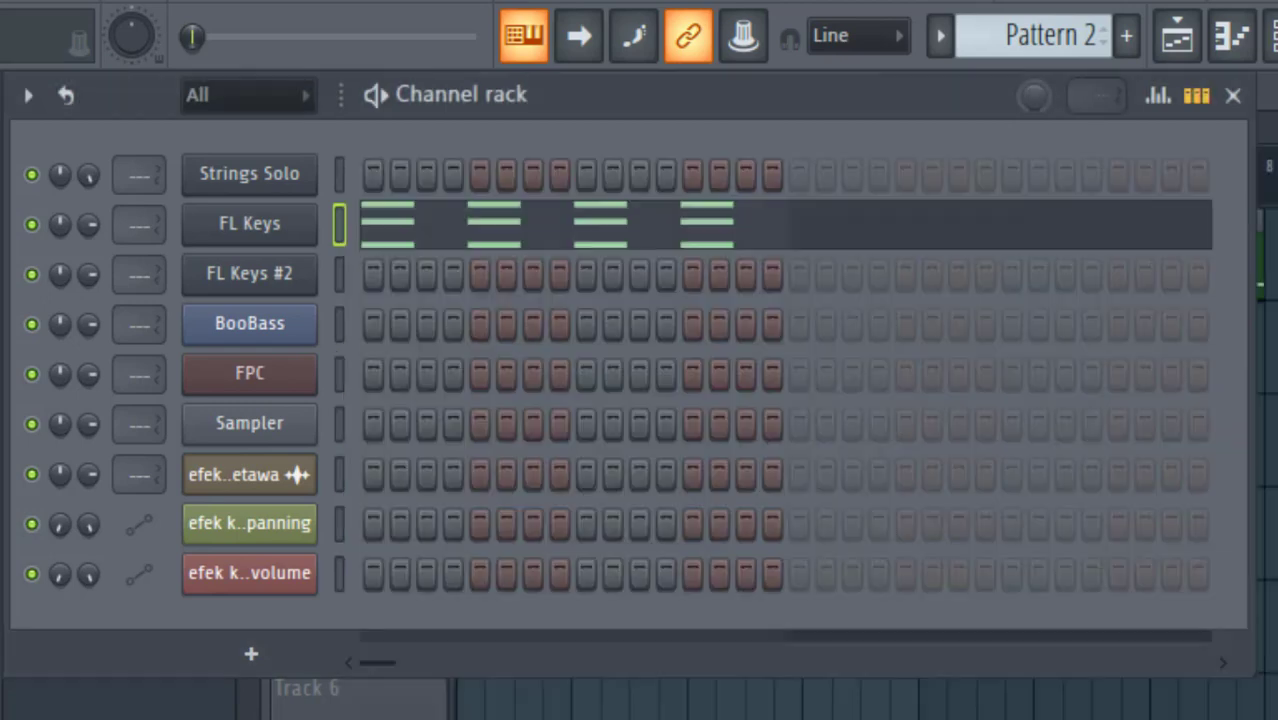
Return to the playlist and place Pattern 2 clips on Track 5 at bars 1 and 2
key(F1)
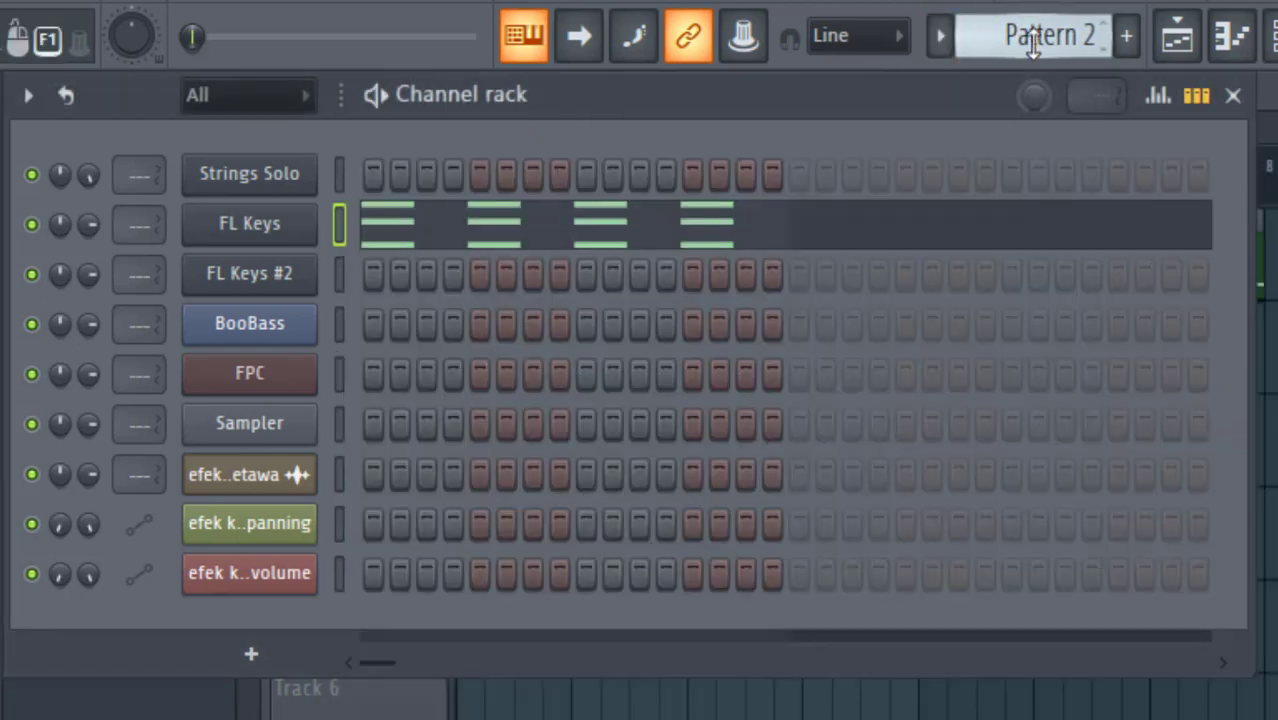
click(1047, 37)
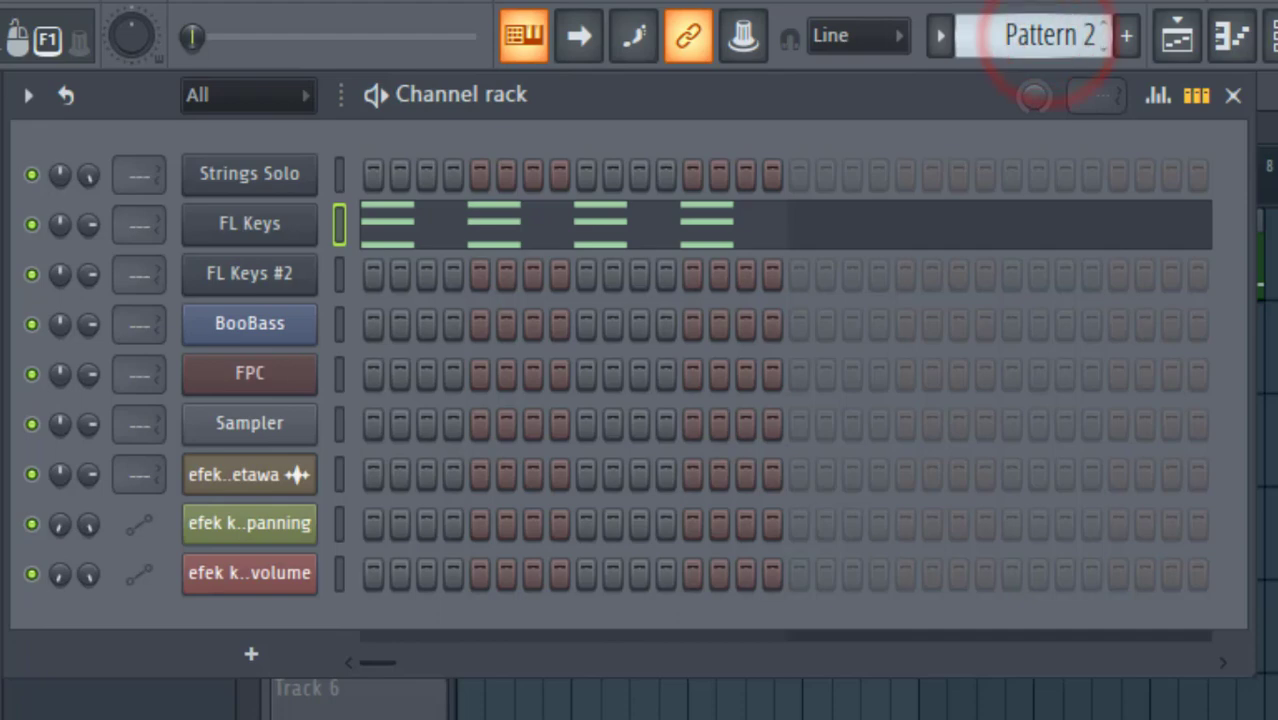
key(F5)
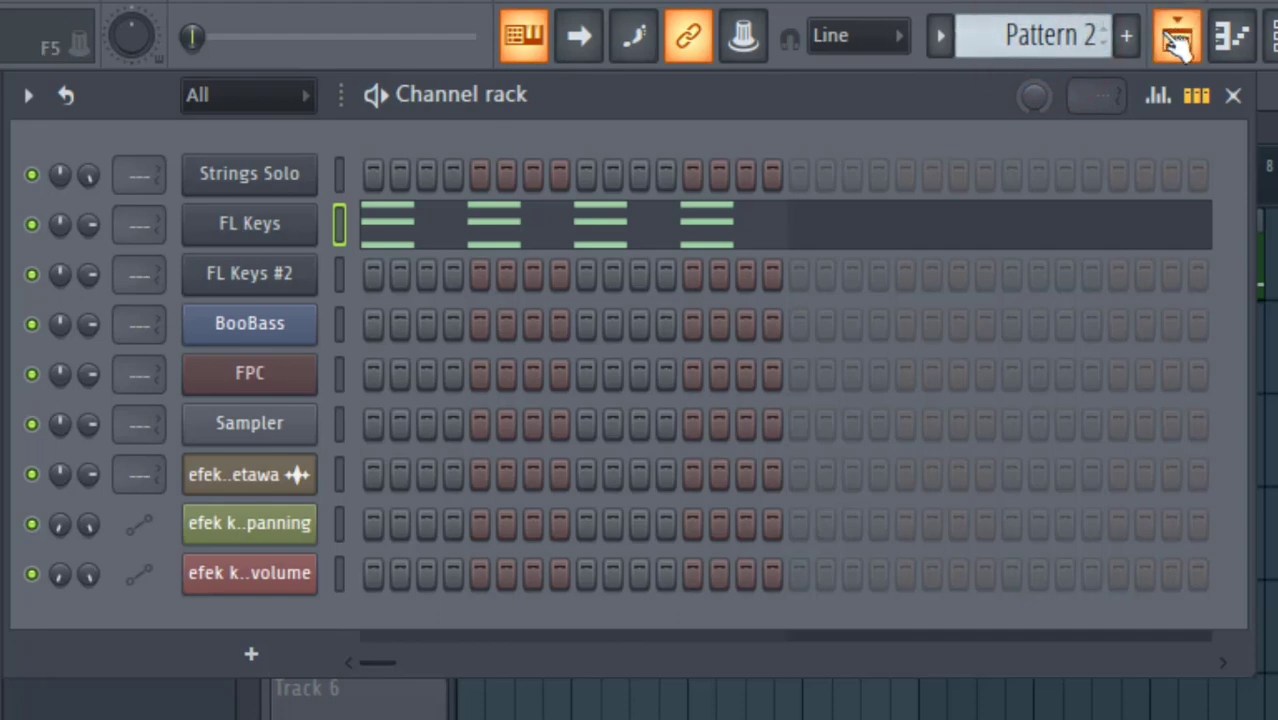
click(1177, 45)
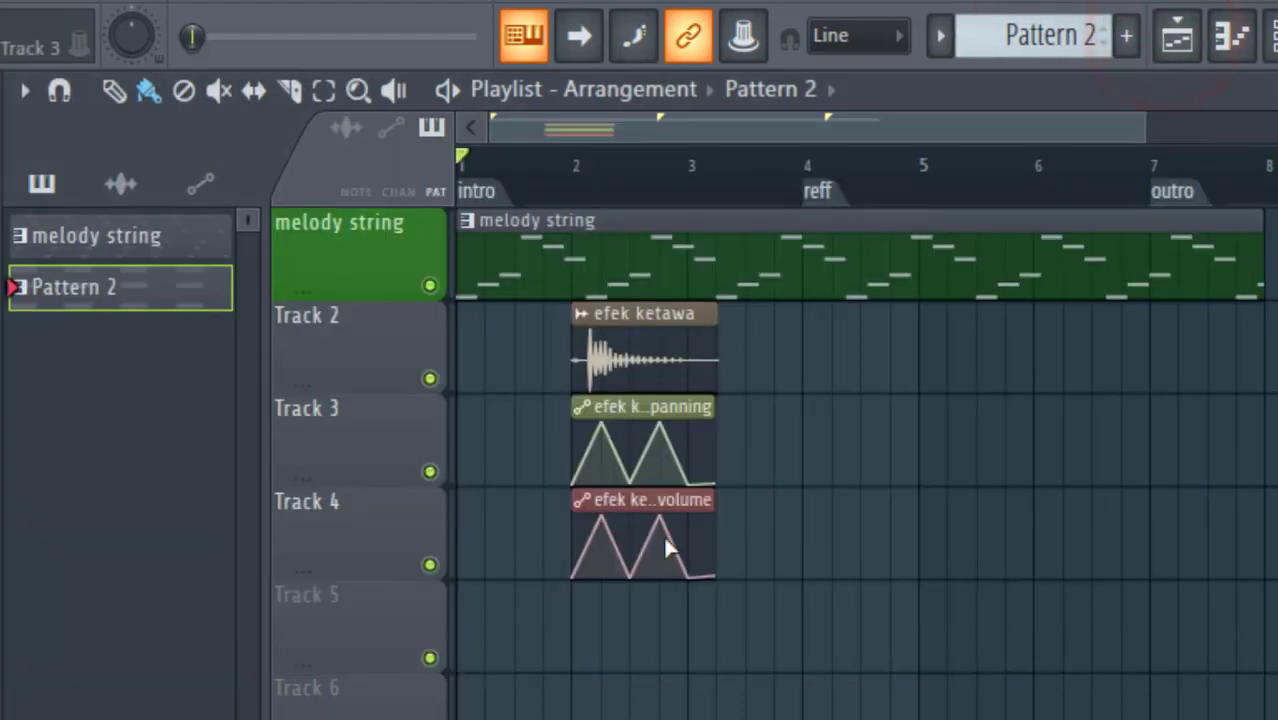
click(491, 645)
right_click(528, 636)
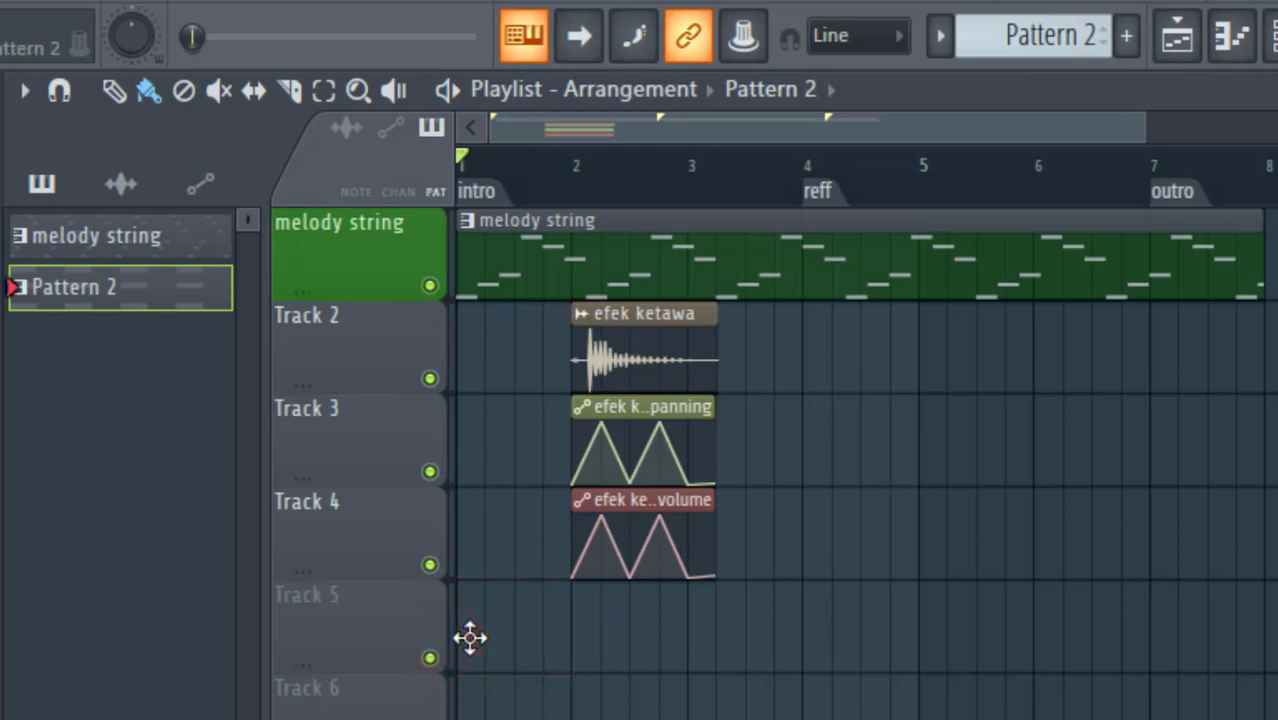
click(473, 638)
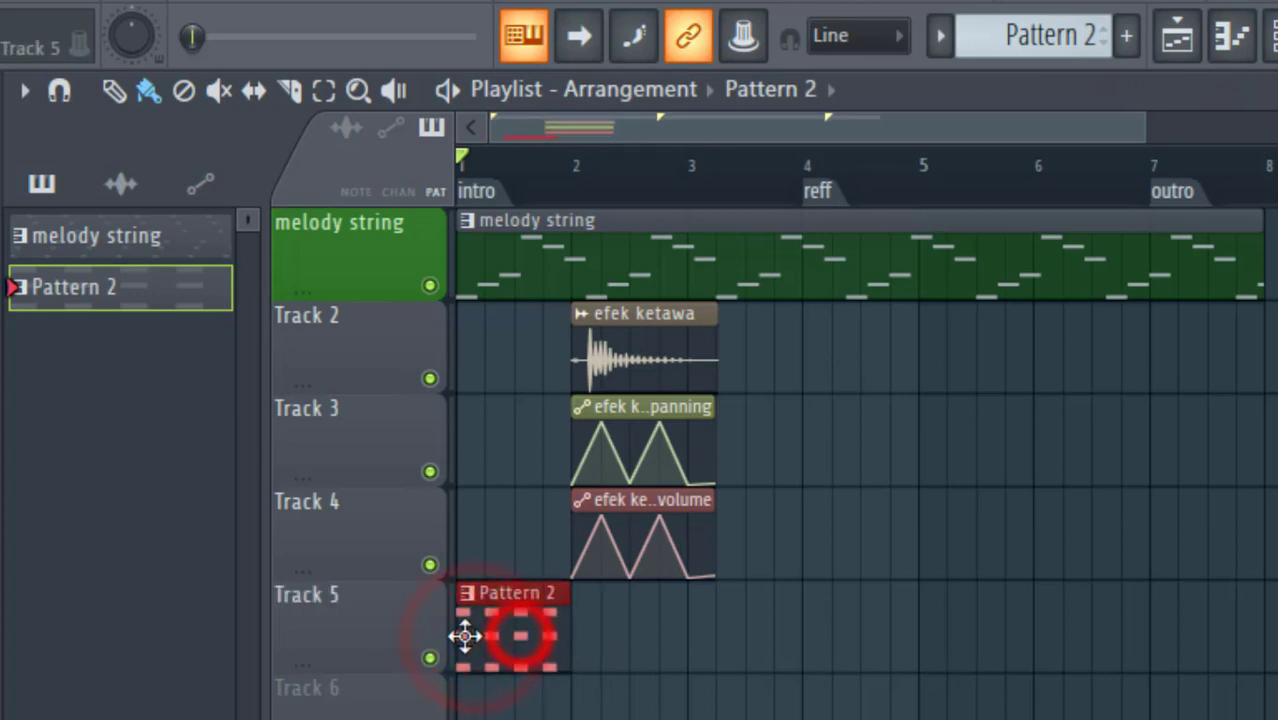
click(585, 632)
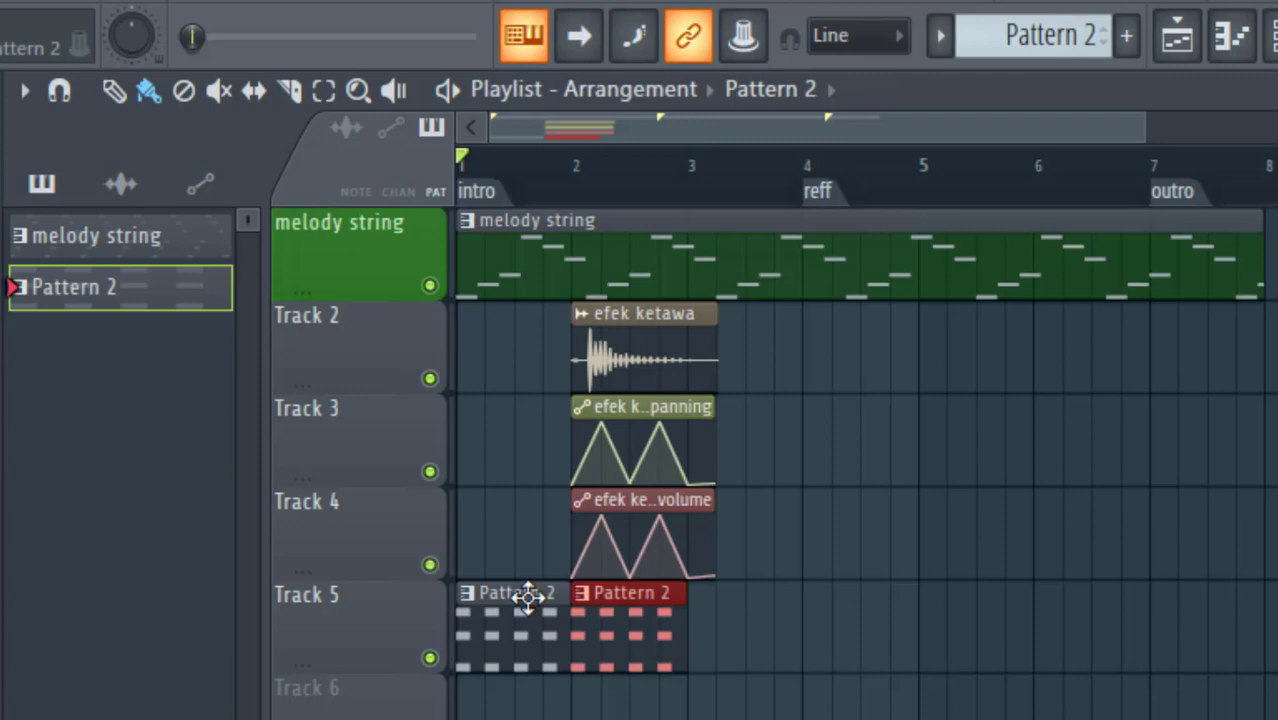
Play the arrangement from bar 1, and fill Track 5 with further Pattern 2 clips from bar 3 through bar 7
key(space)
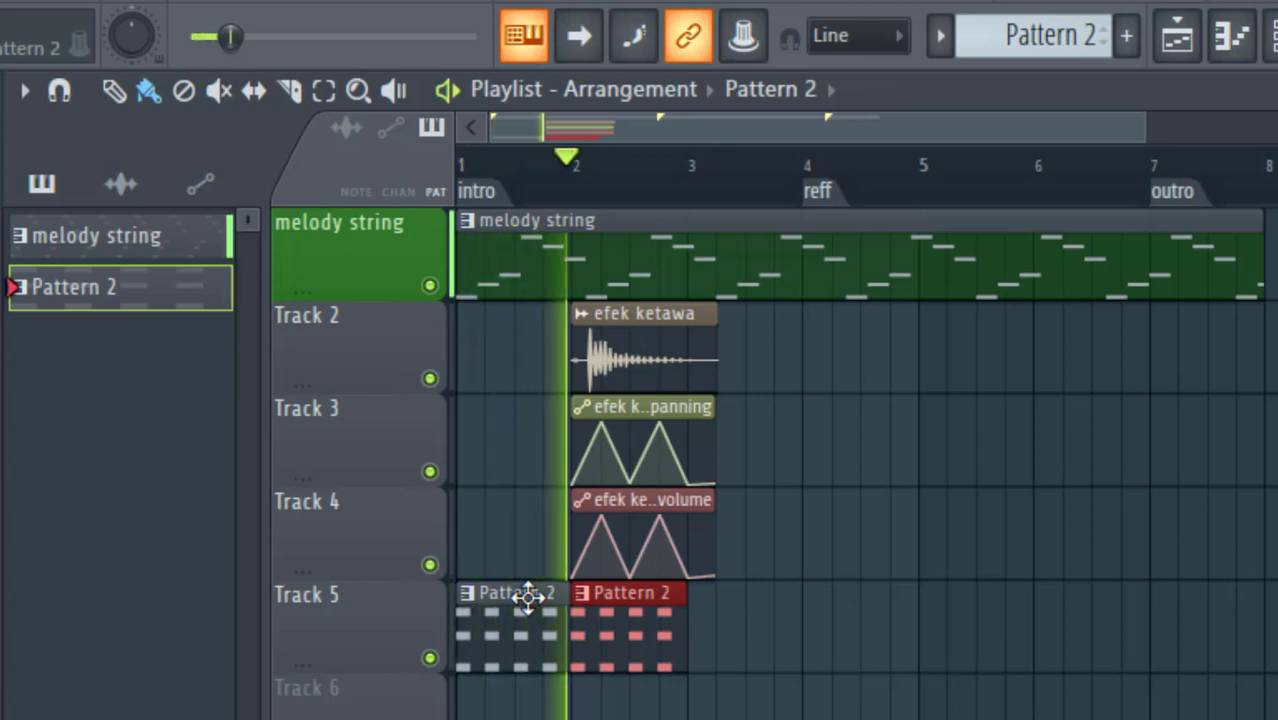
key(space)
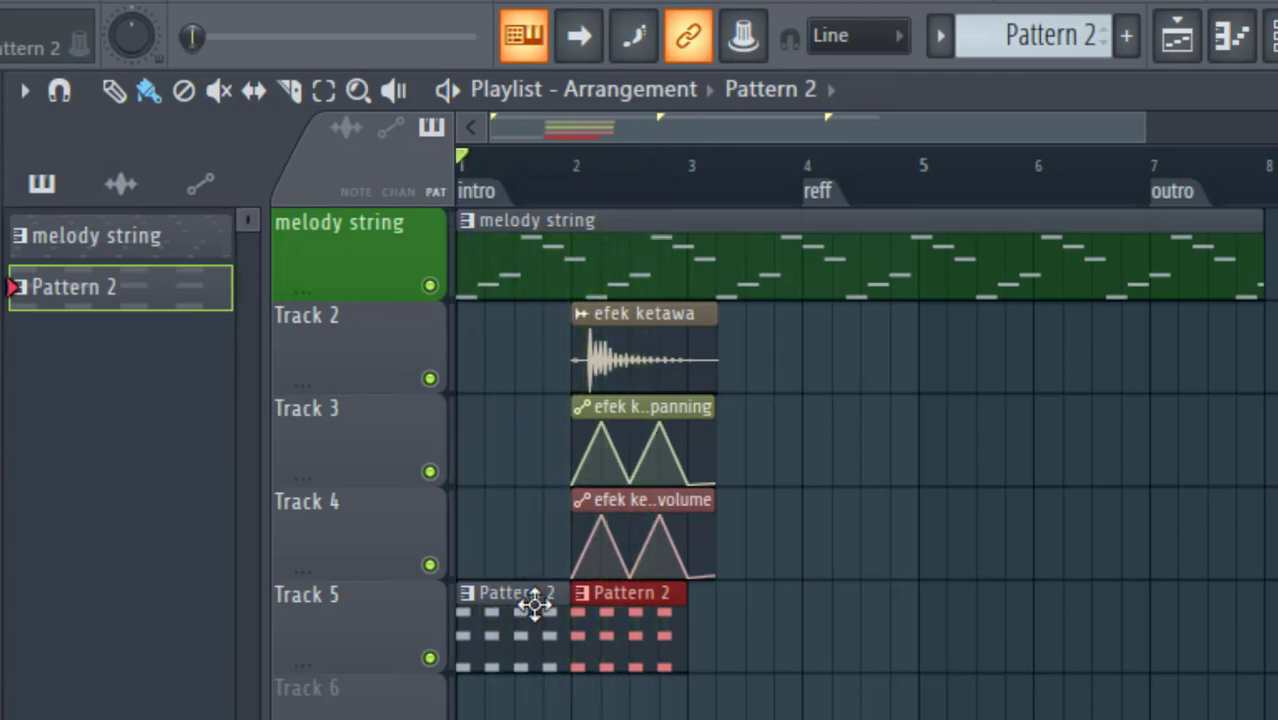
click(696, 640)
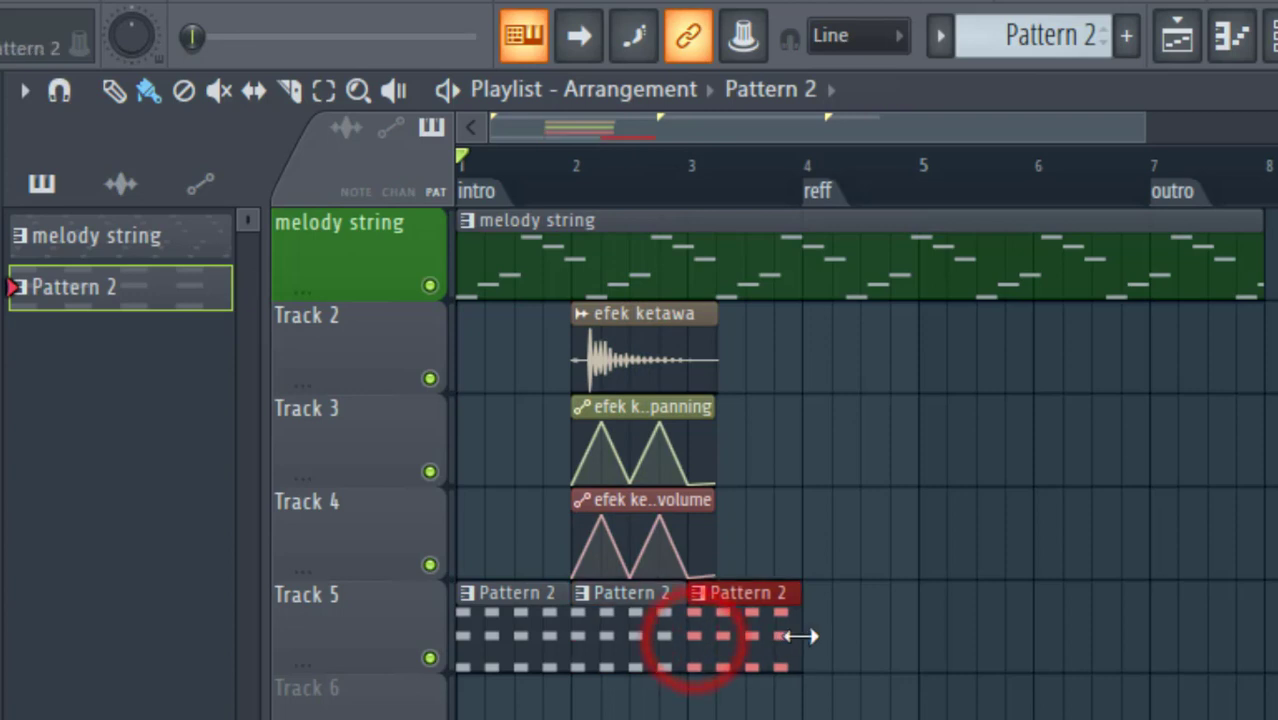
drag(800, 636, 1198, 608)
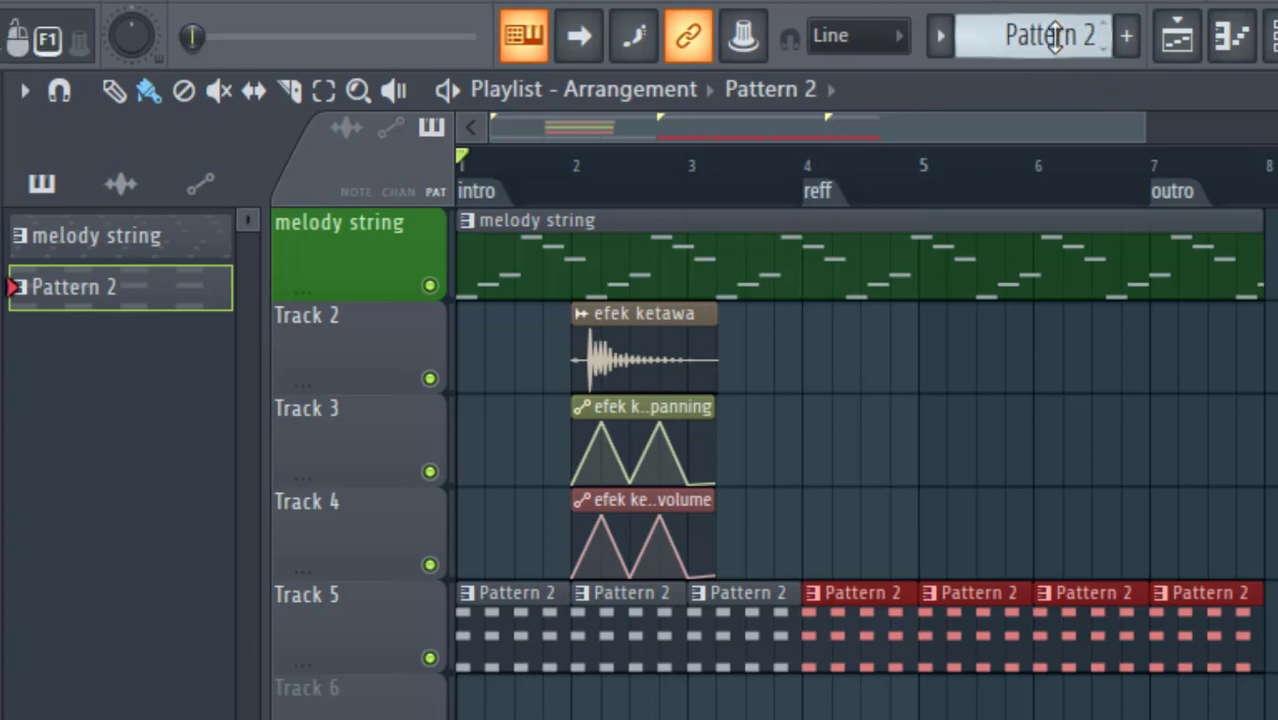
Switch to Pattern 3 and rename it "chord"
drag(1047, 37, 1033, 37)
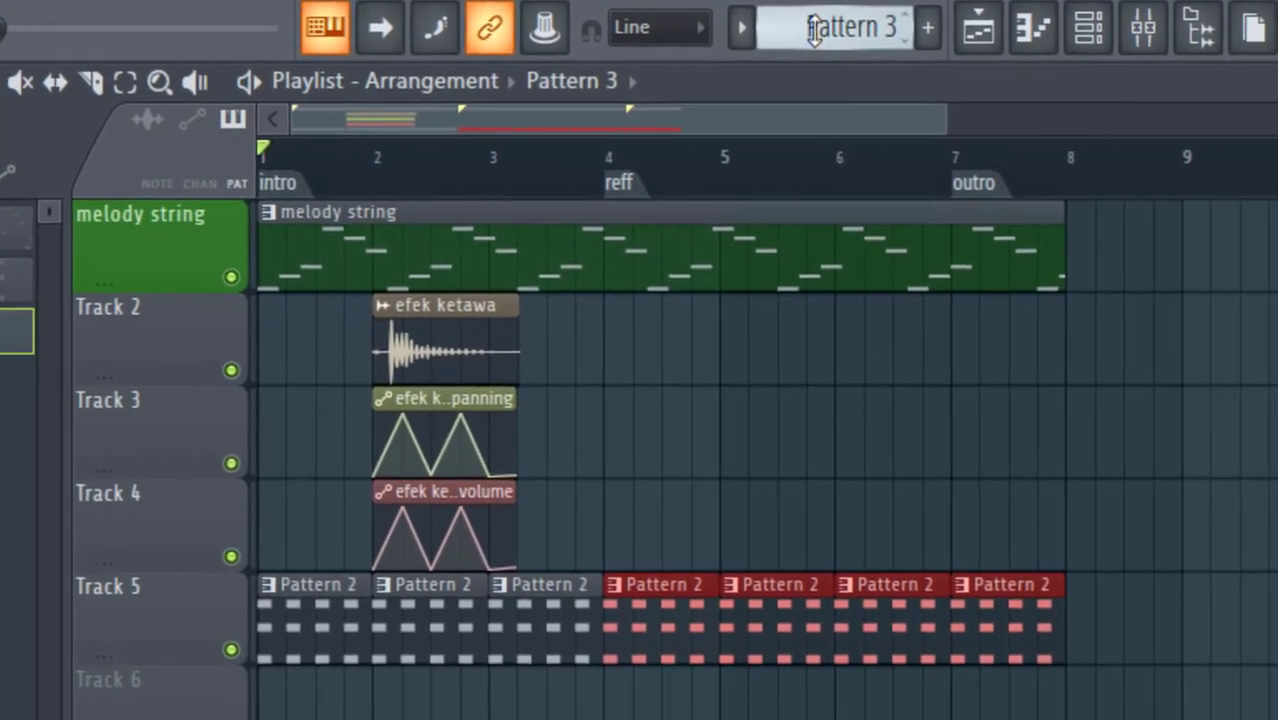
click(815, 28)
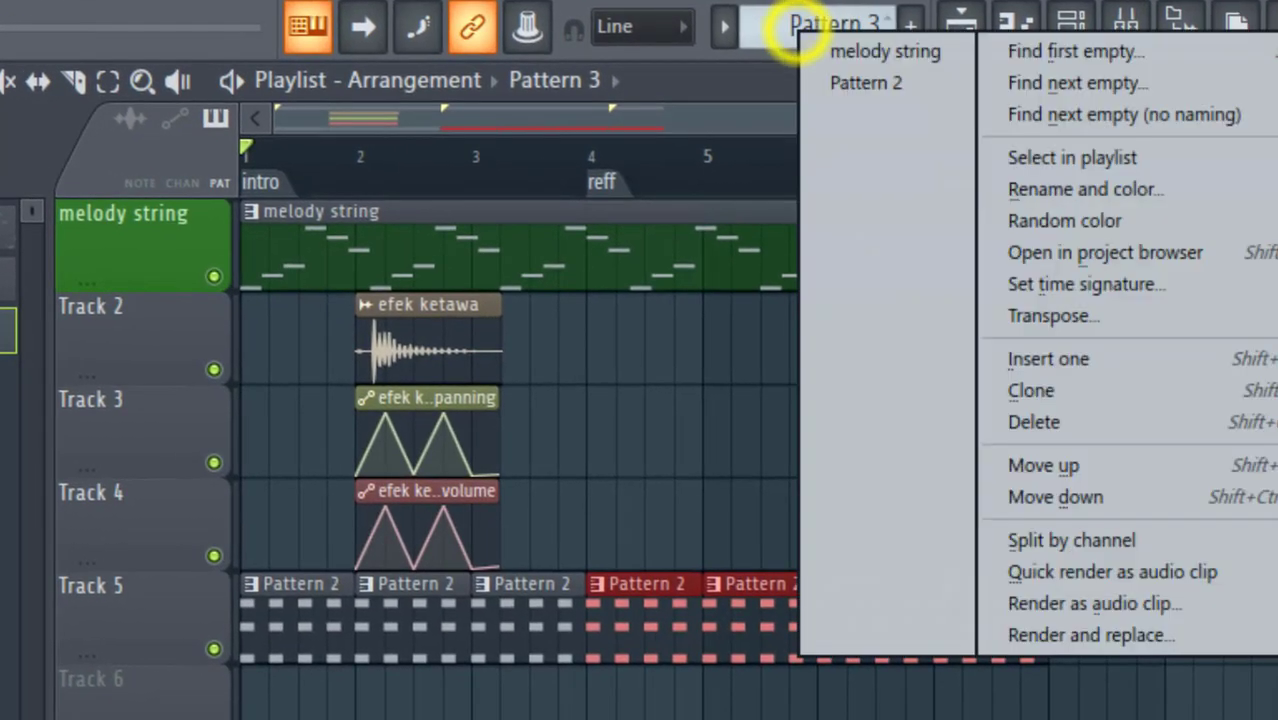
click(1160, 194)
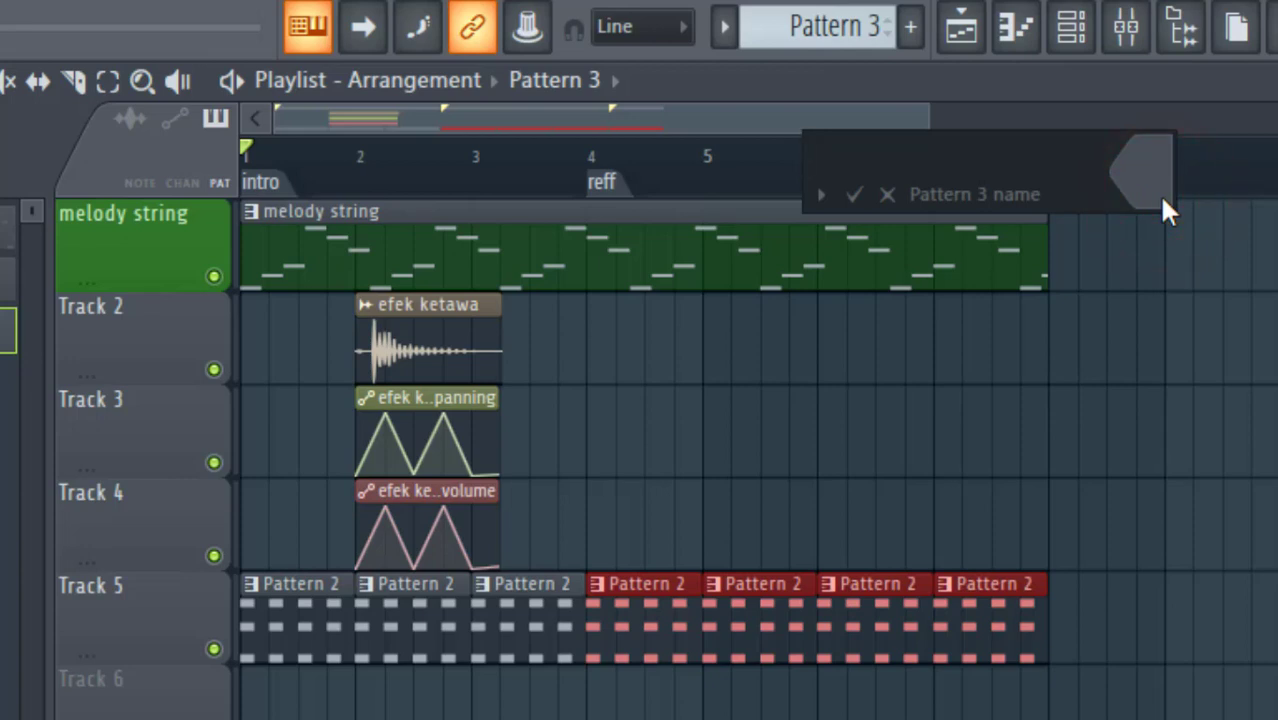
text(chord)
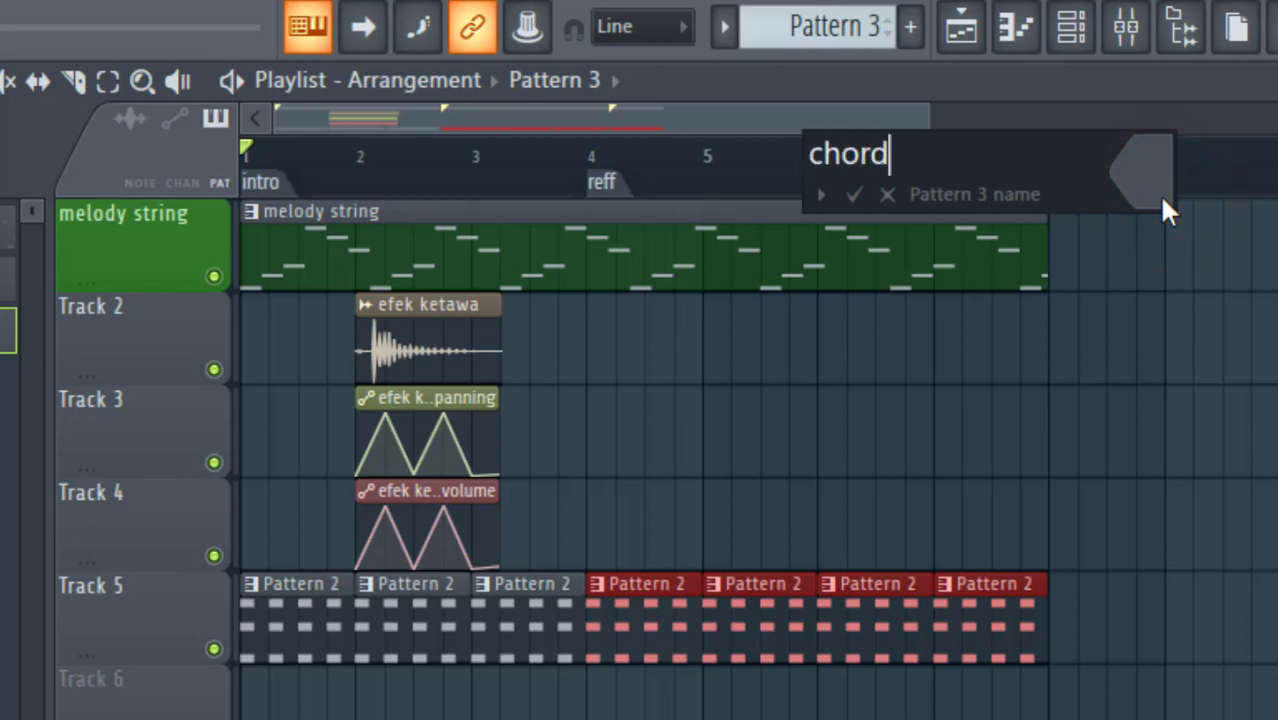
key(Return)
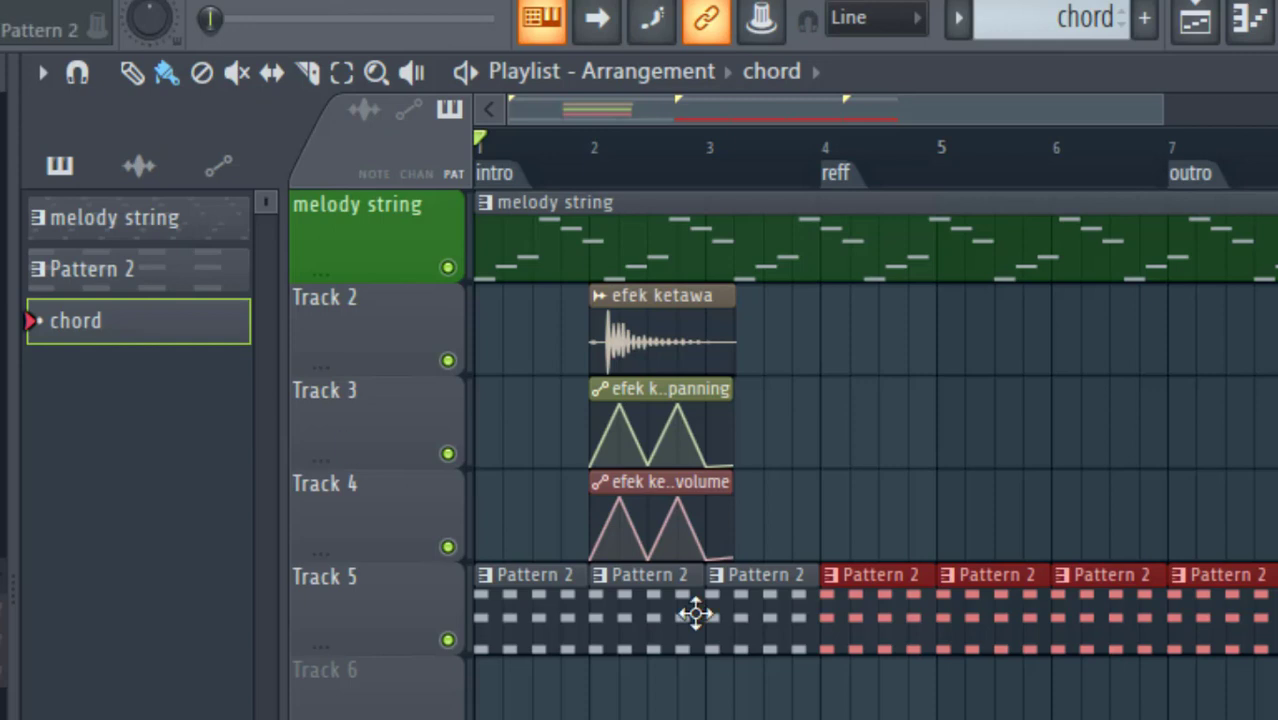
Rename Track 5 to "chord" and give it a dark blue colour
right_click(366, 584)
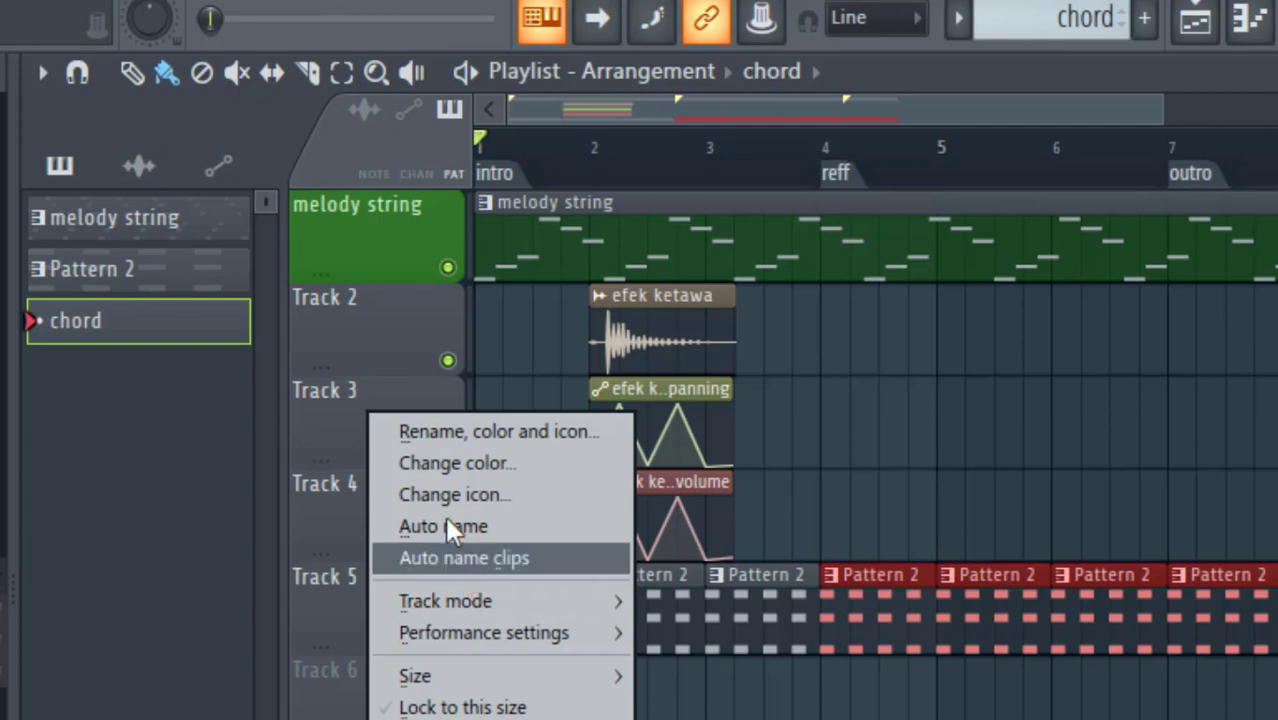
click(449, 432)
text(C)
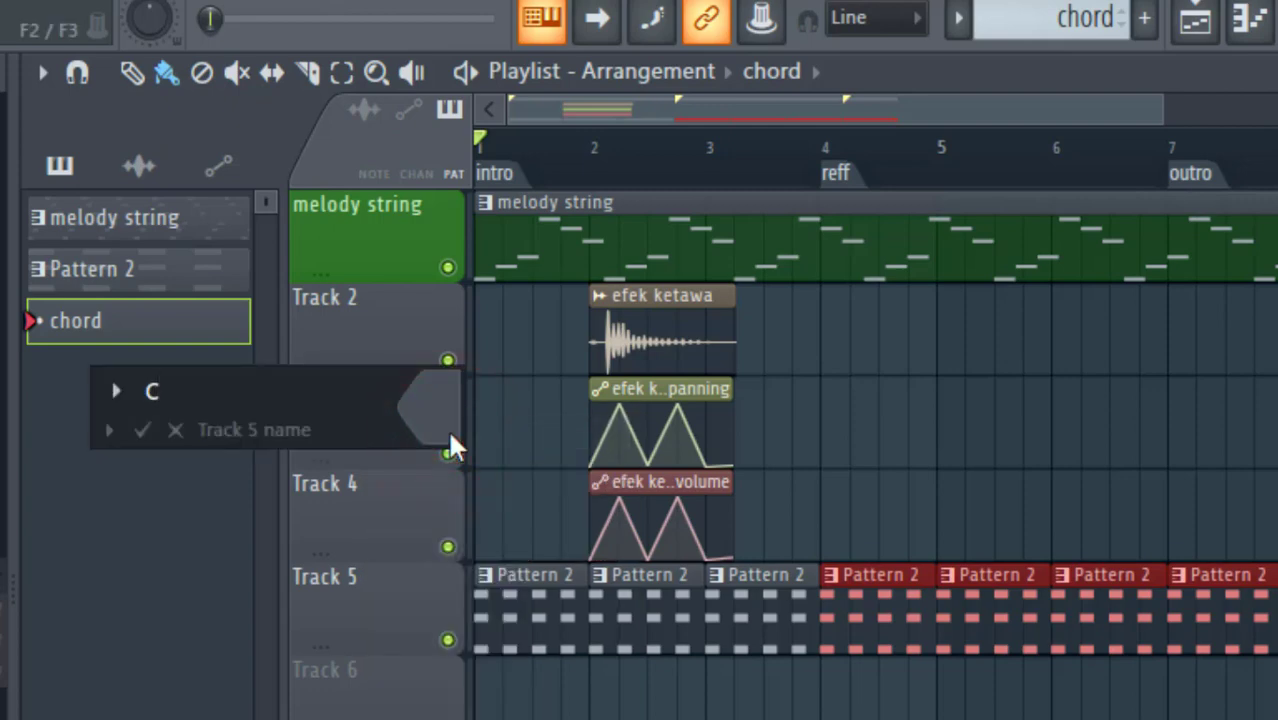
text(hord)
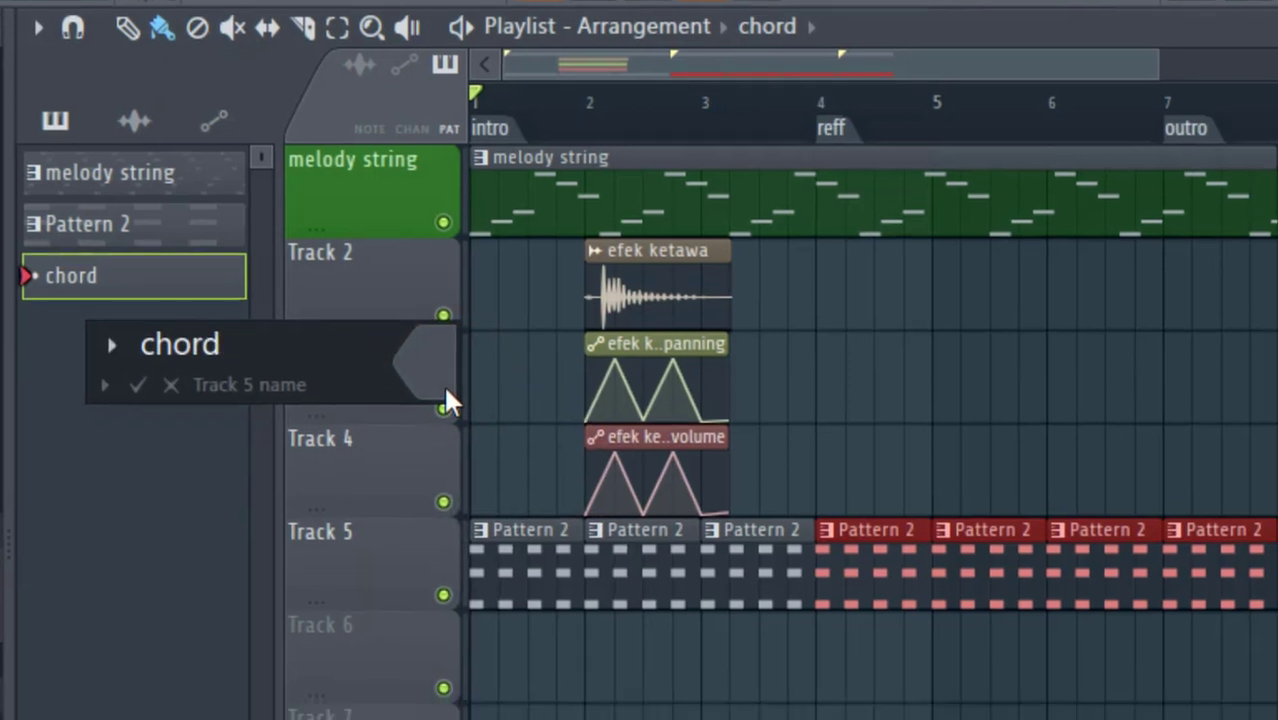
click(440, 428)
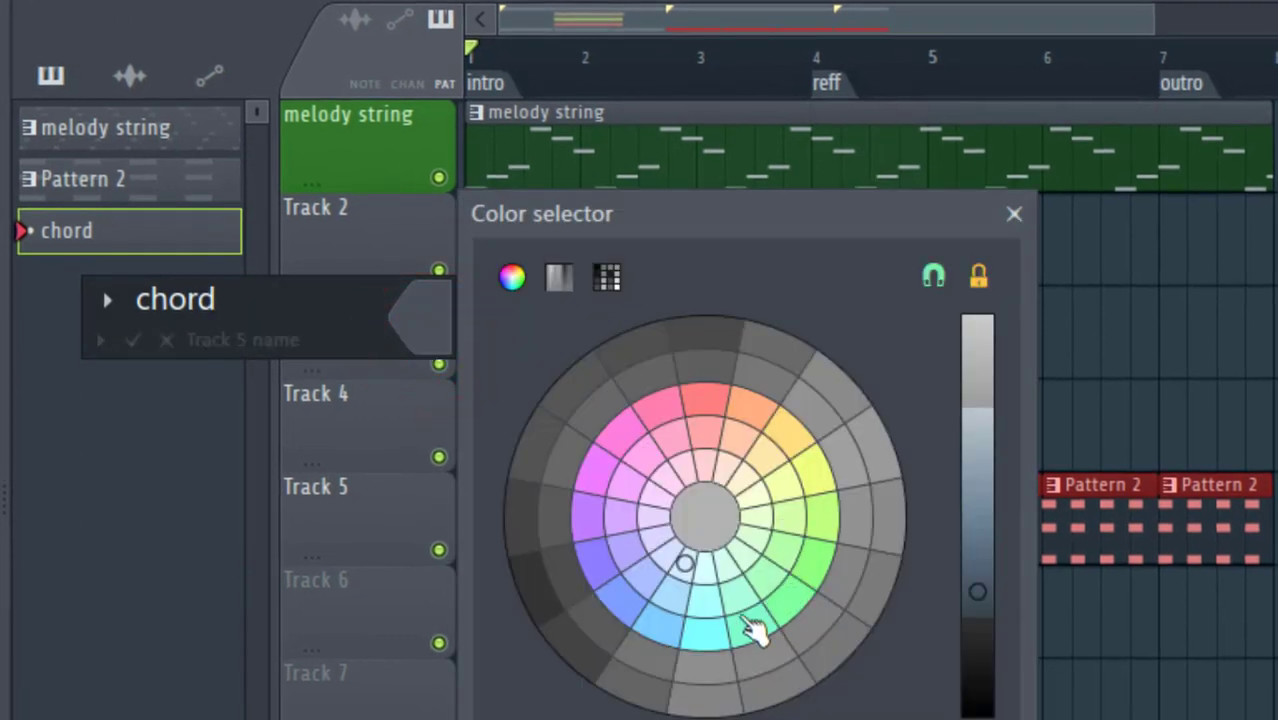
click(622, 602)
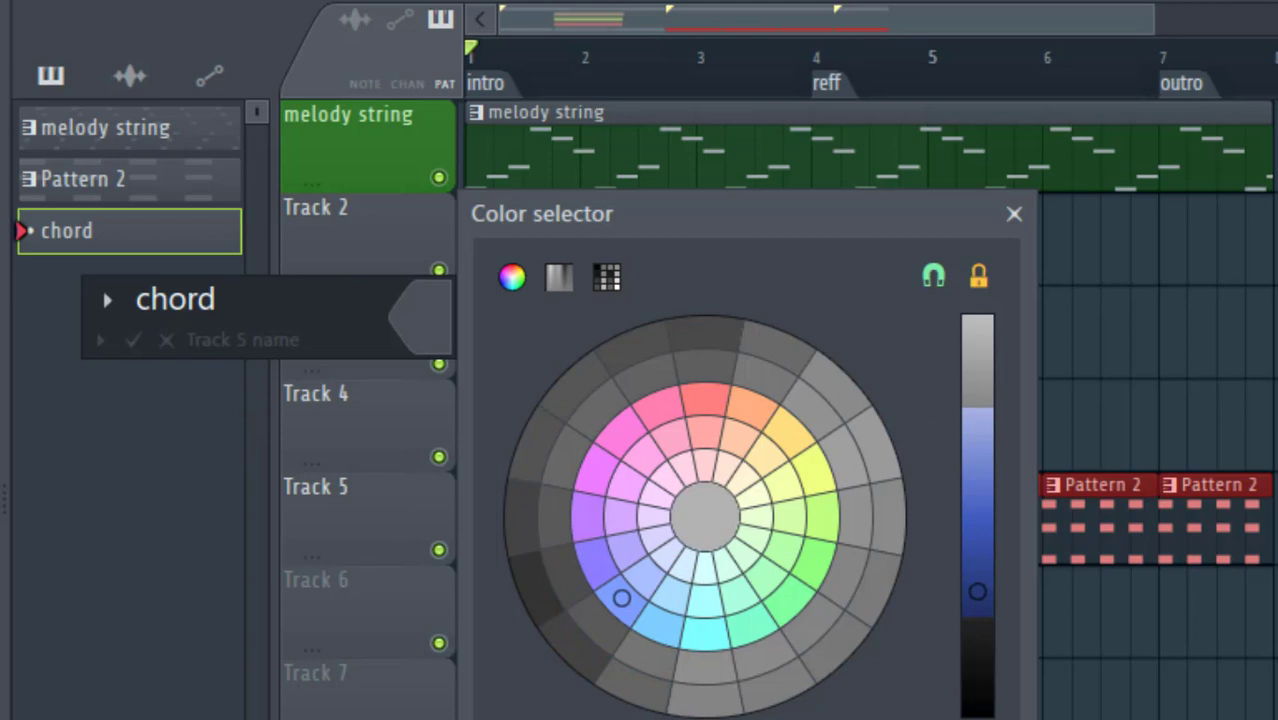
click(150, 416)
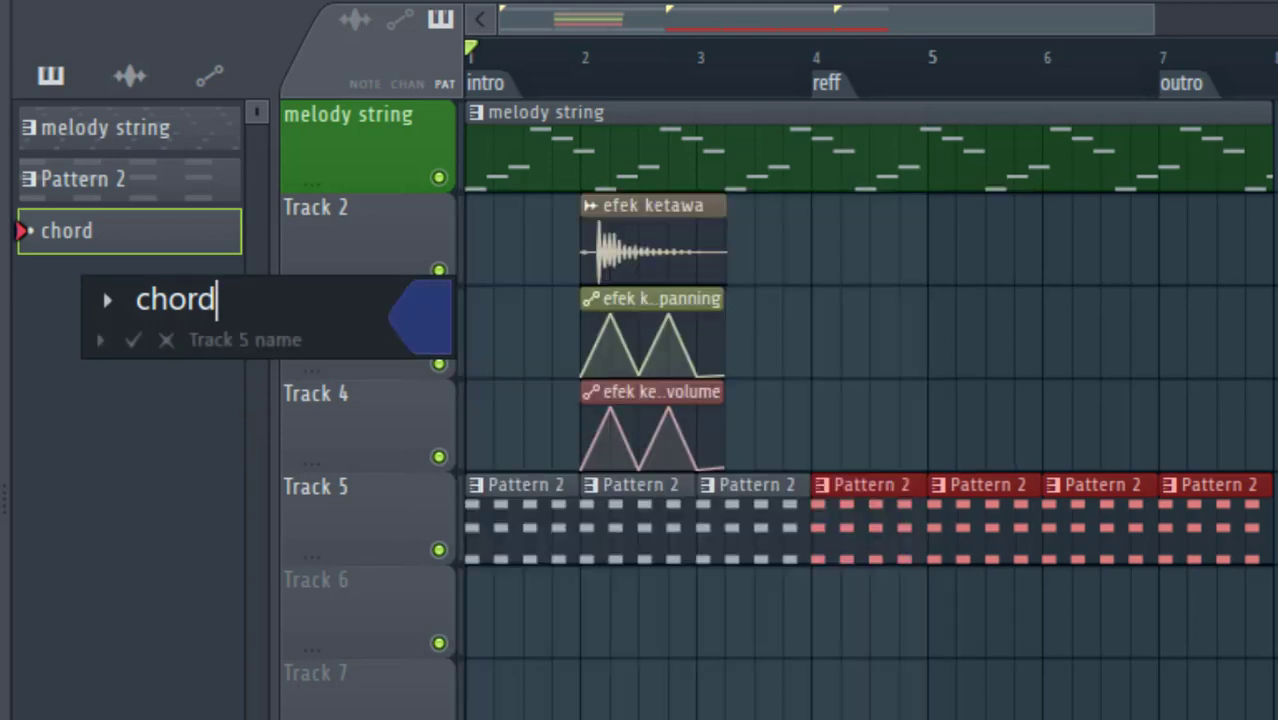
click(99, 341)
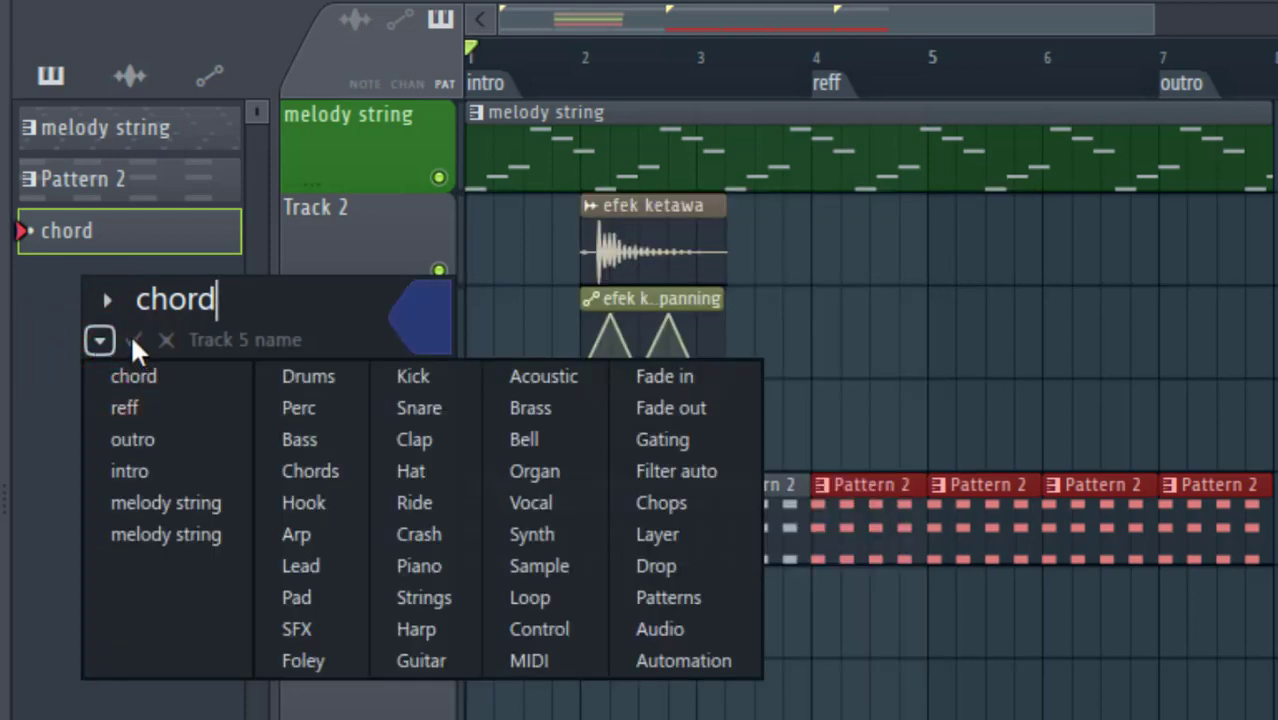
click(133, 340)
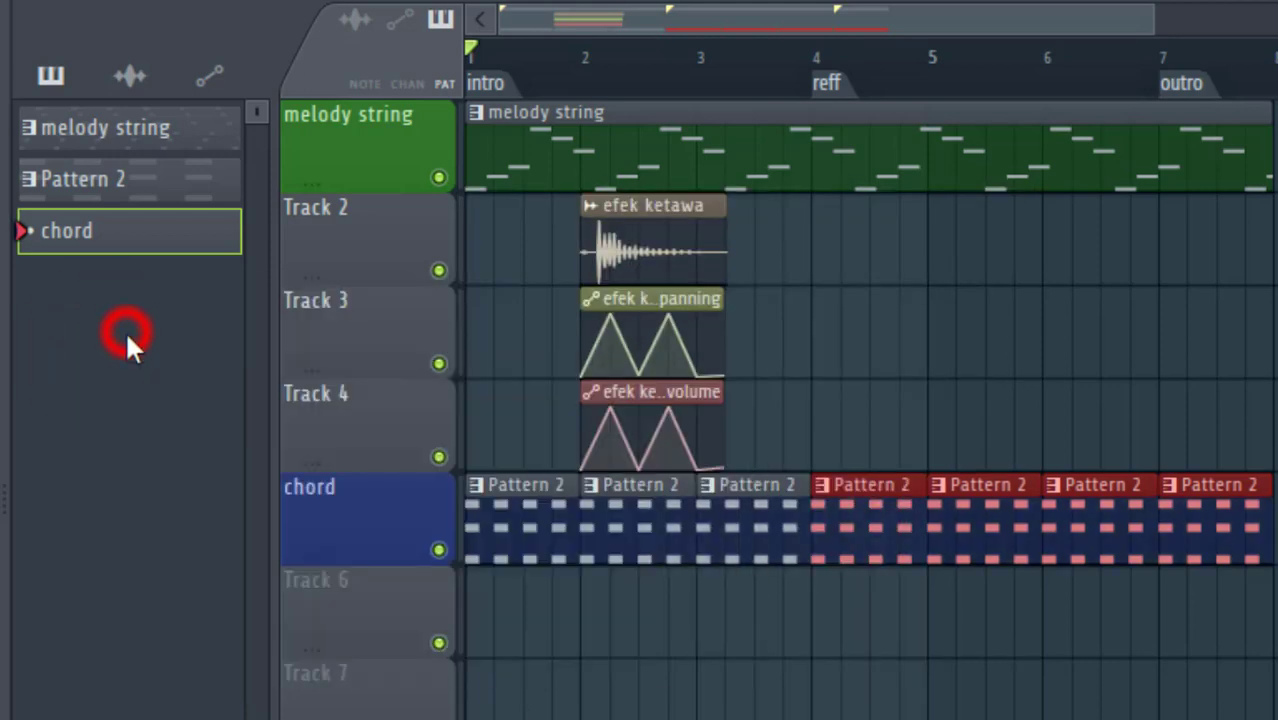
Assign the piano keys icon to the chord track
right_click(378, 518)
click(415, 339)
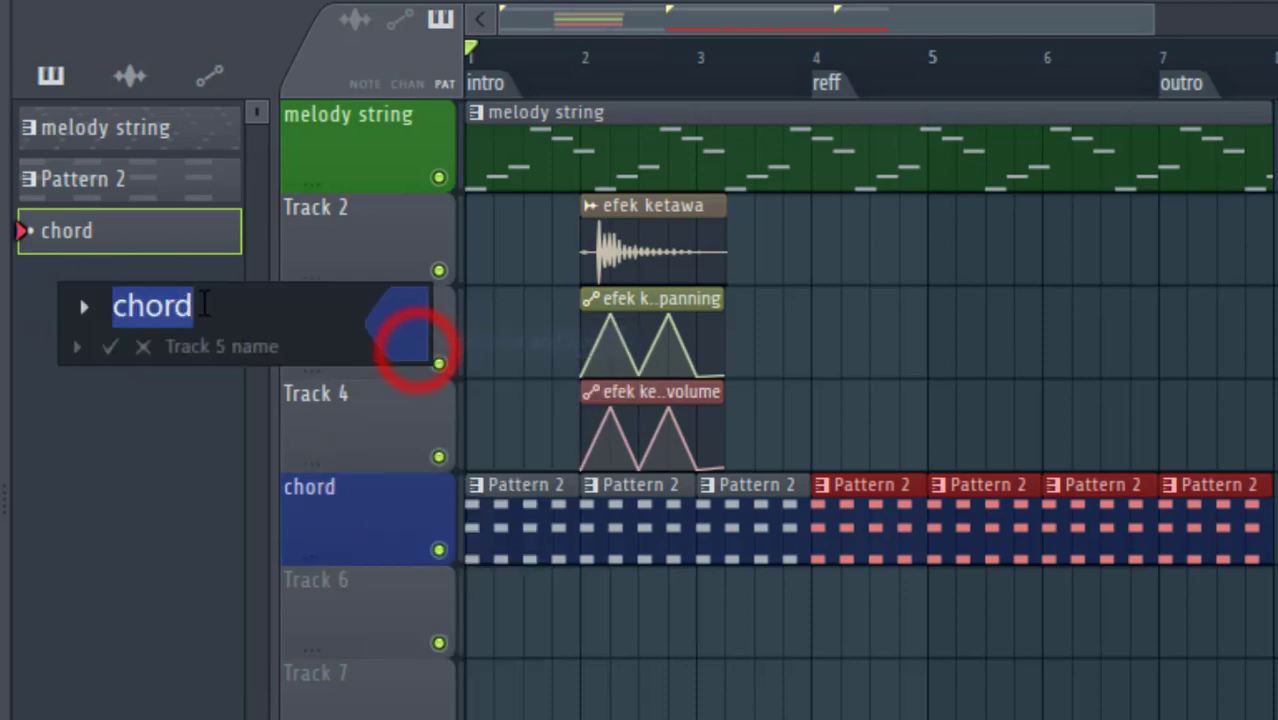
click(85, 306)
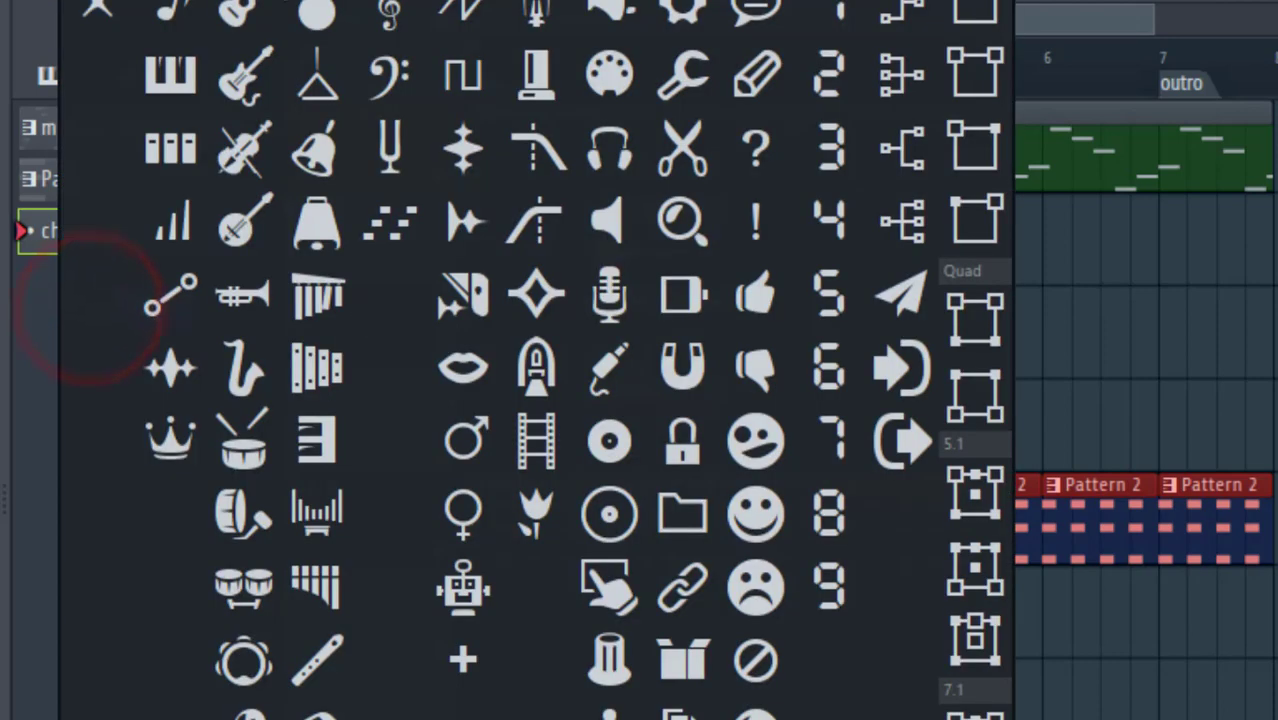
click(180, 80)
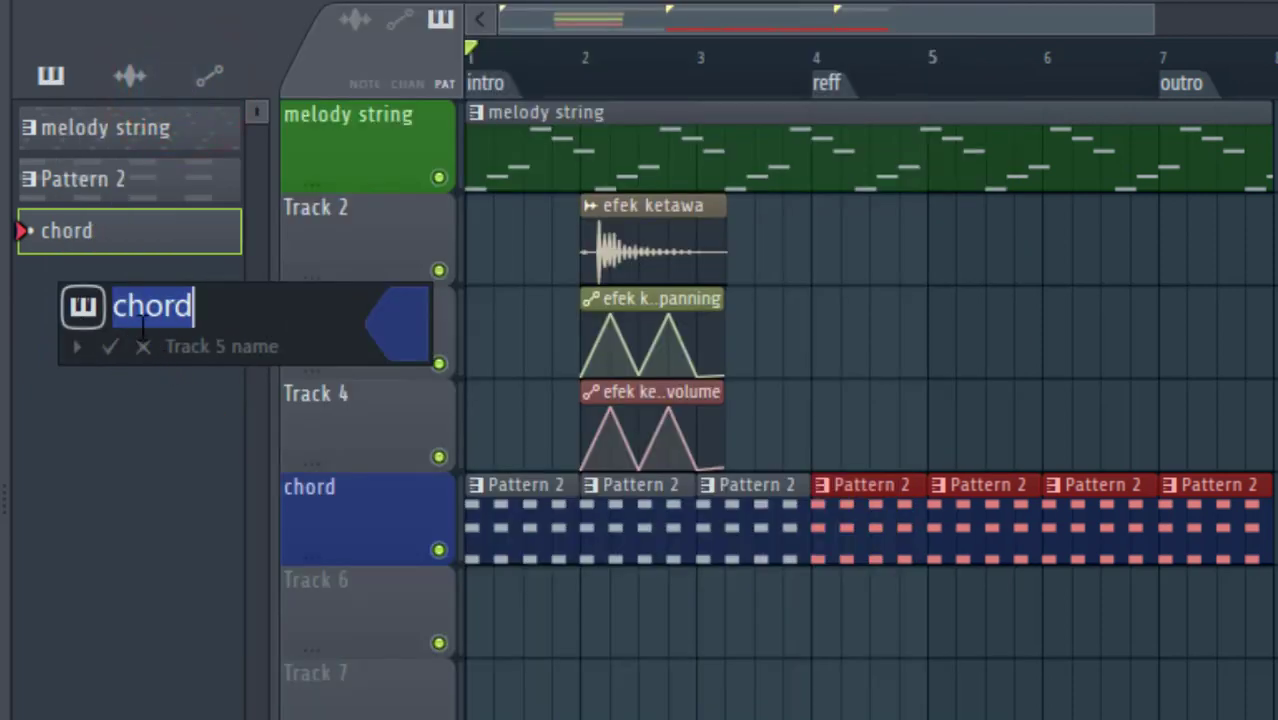
click(228, 317)
key(Return)
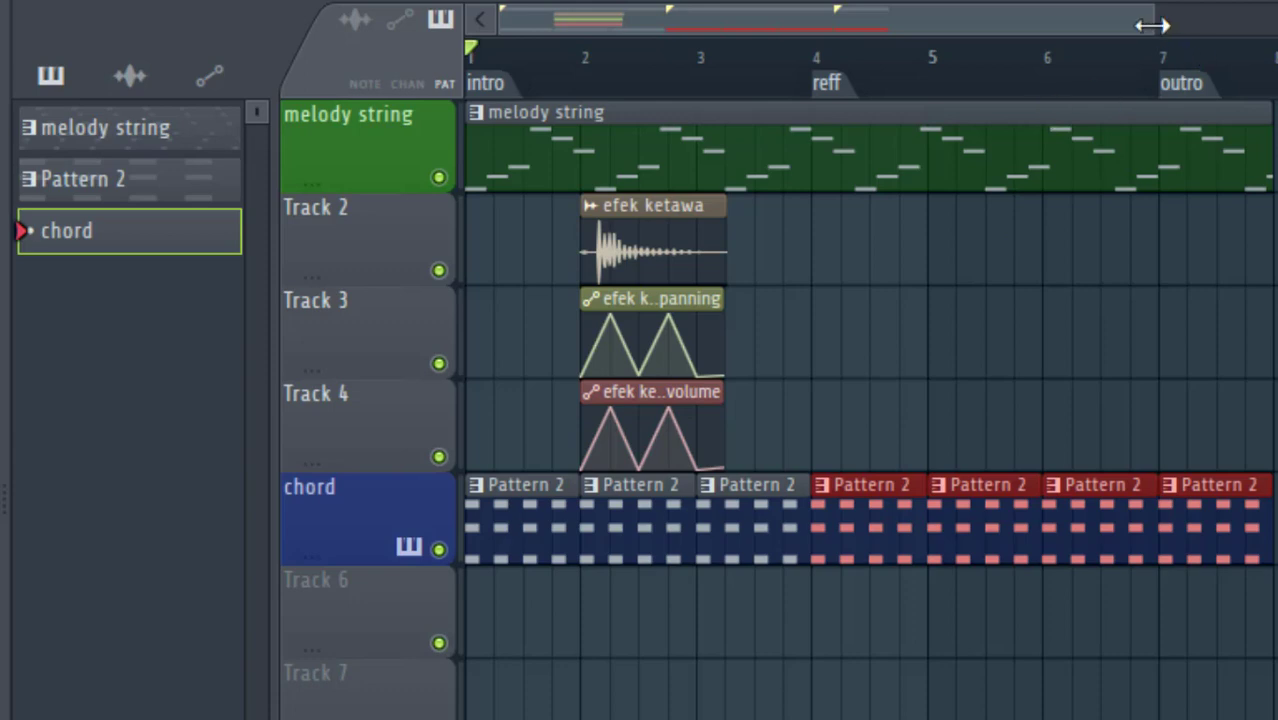
Select the arrangement range from the reff marker at bar 4 to the outro marker at bar 7
drag(1155, 22, 1232, 6)
click(492, 58)
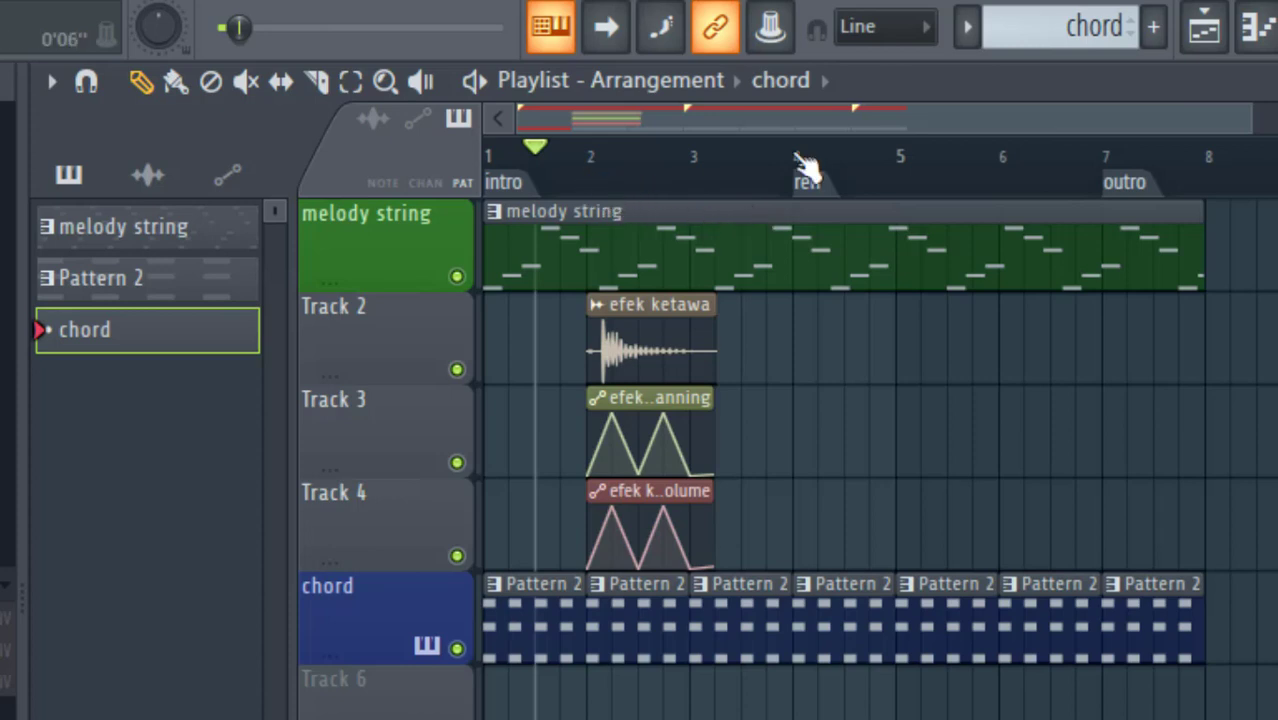
key(e)
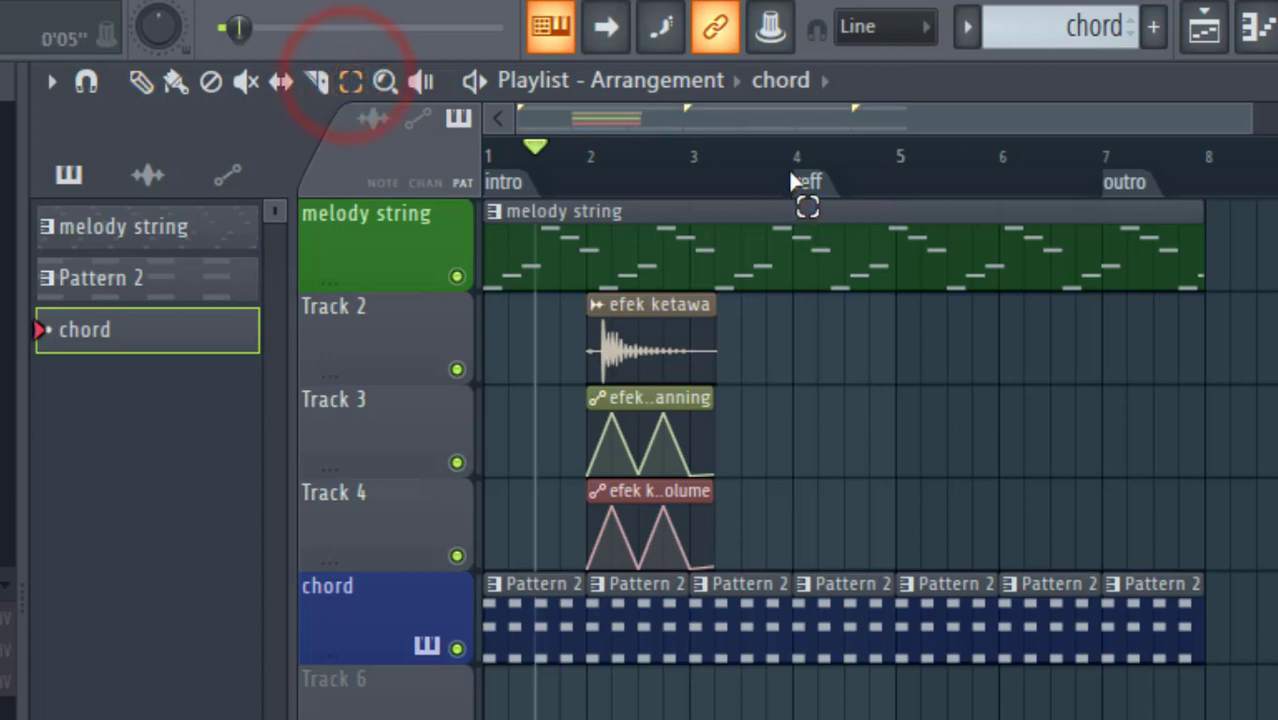
drag(791, 181, 1104, 283)
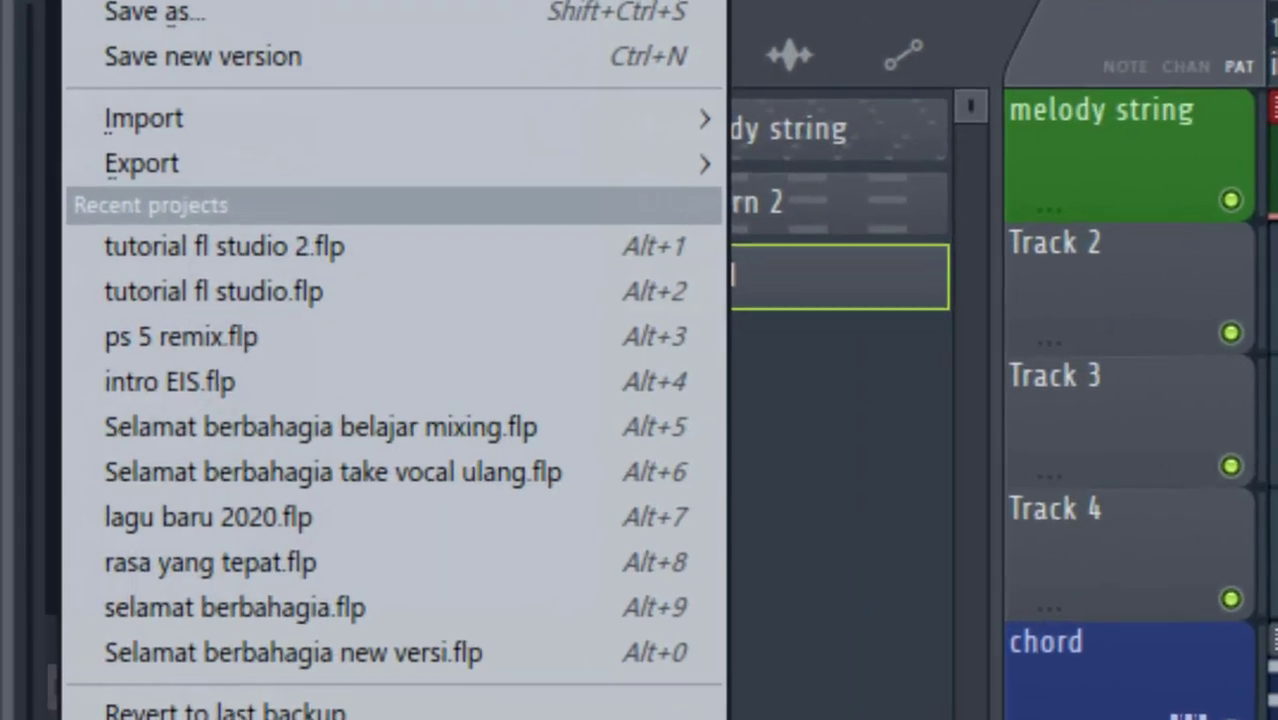
mouse_move(540, 168)
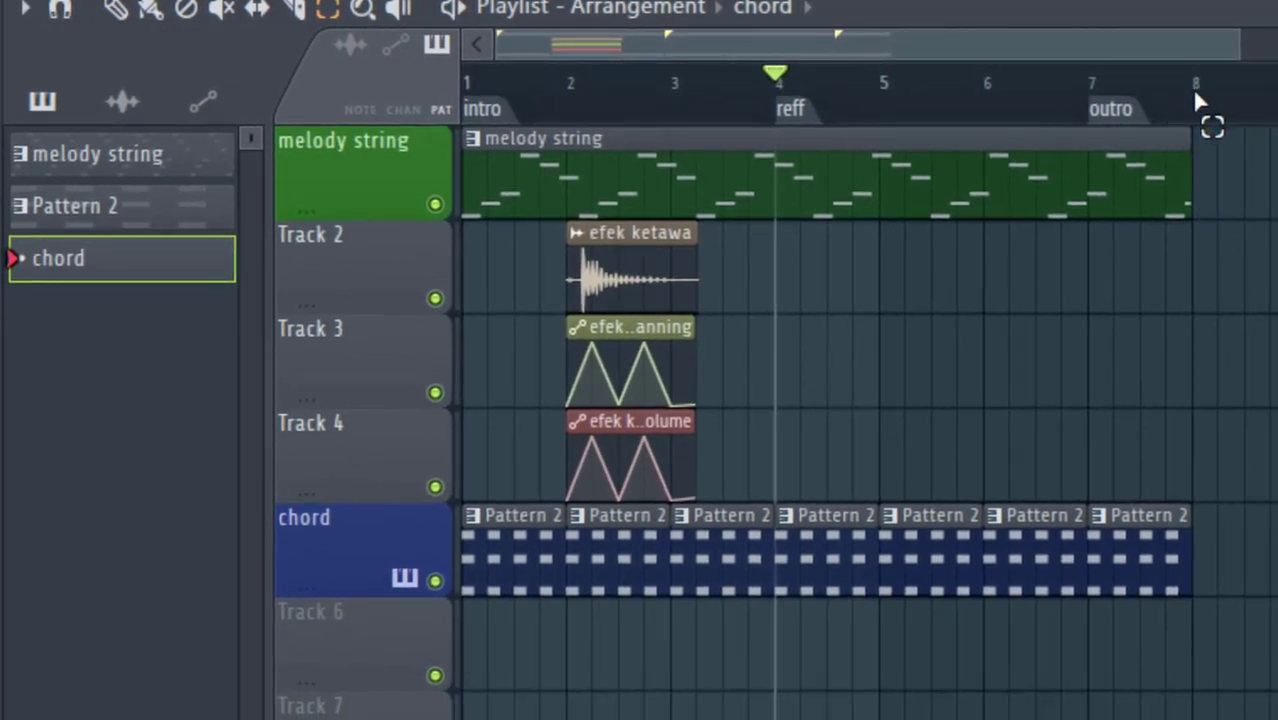
Export the project as a Wave file named "tutorial fl studio gdtytuhiok2.wav" in the youtuber folder
mouse_move(1238, 44)
mouse_down()
mouse_move(1010, 22)
mouse_move(1245, 47)
mouse_up()
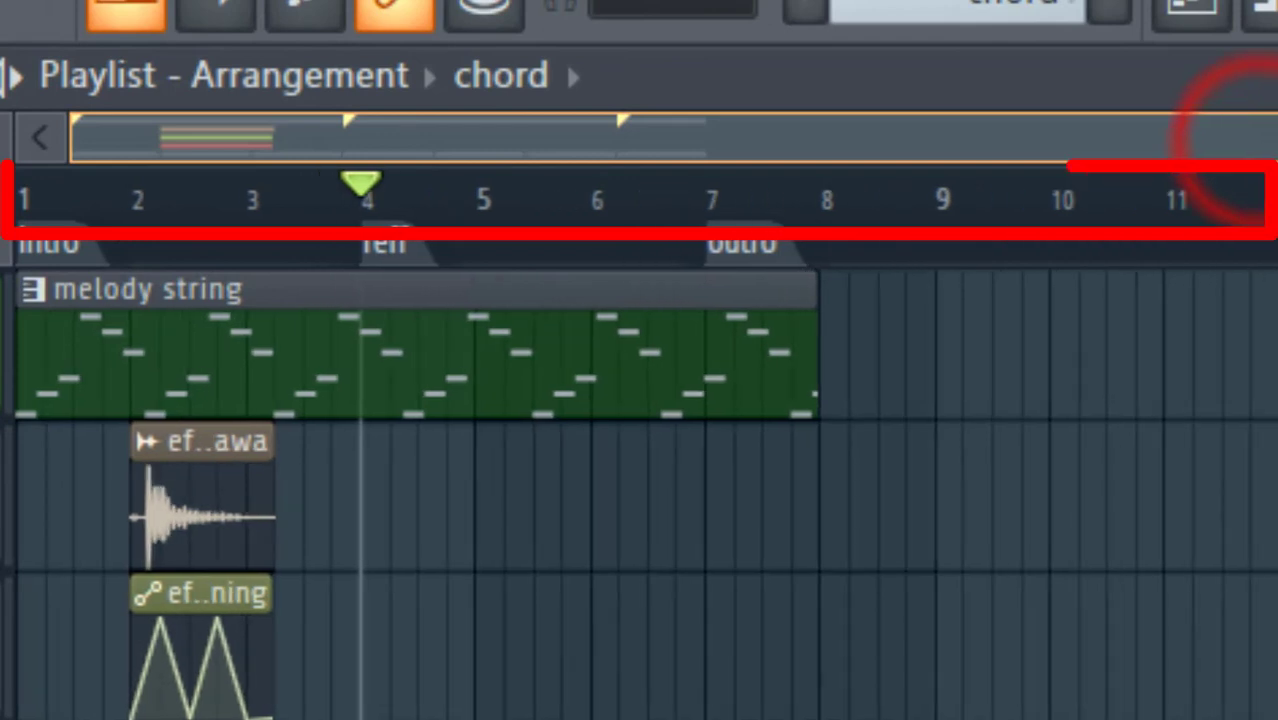
drag(1265, 138, 1277, 138)
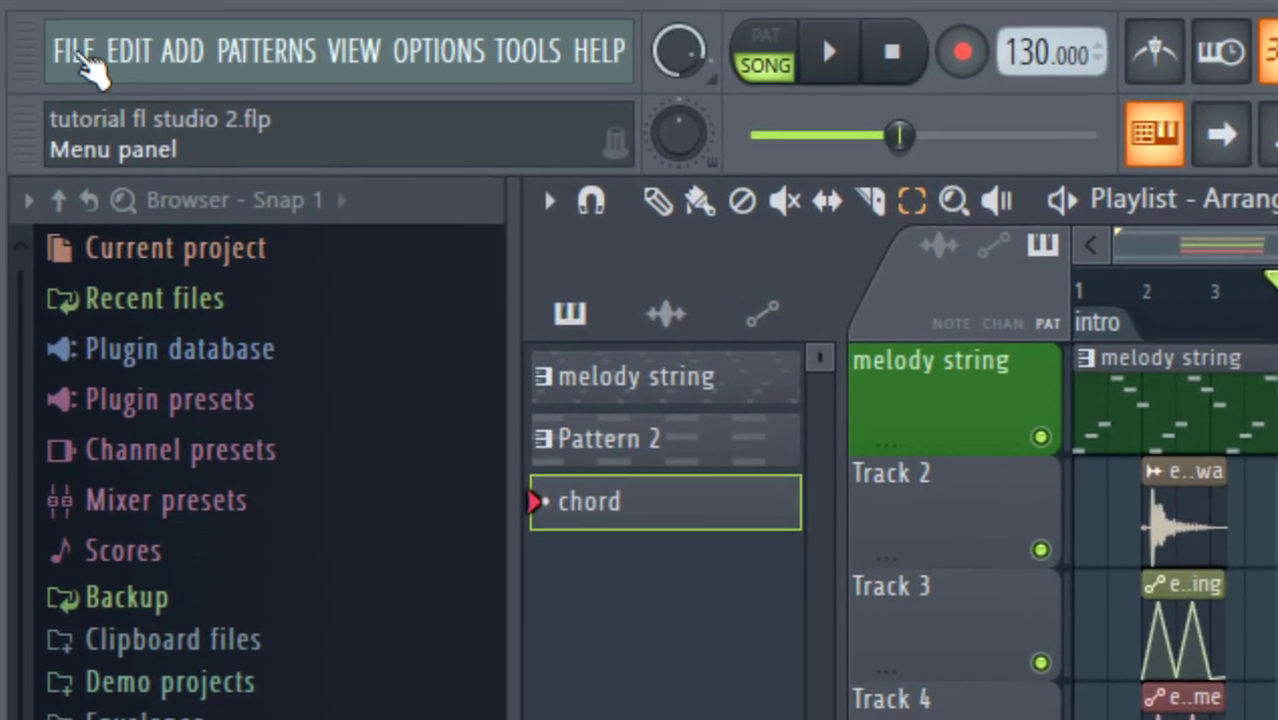
click(68, 51)
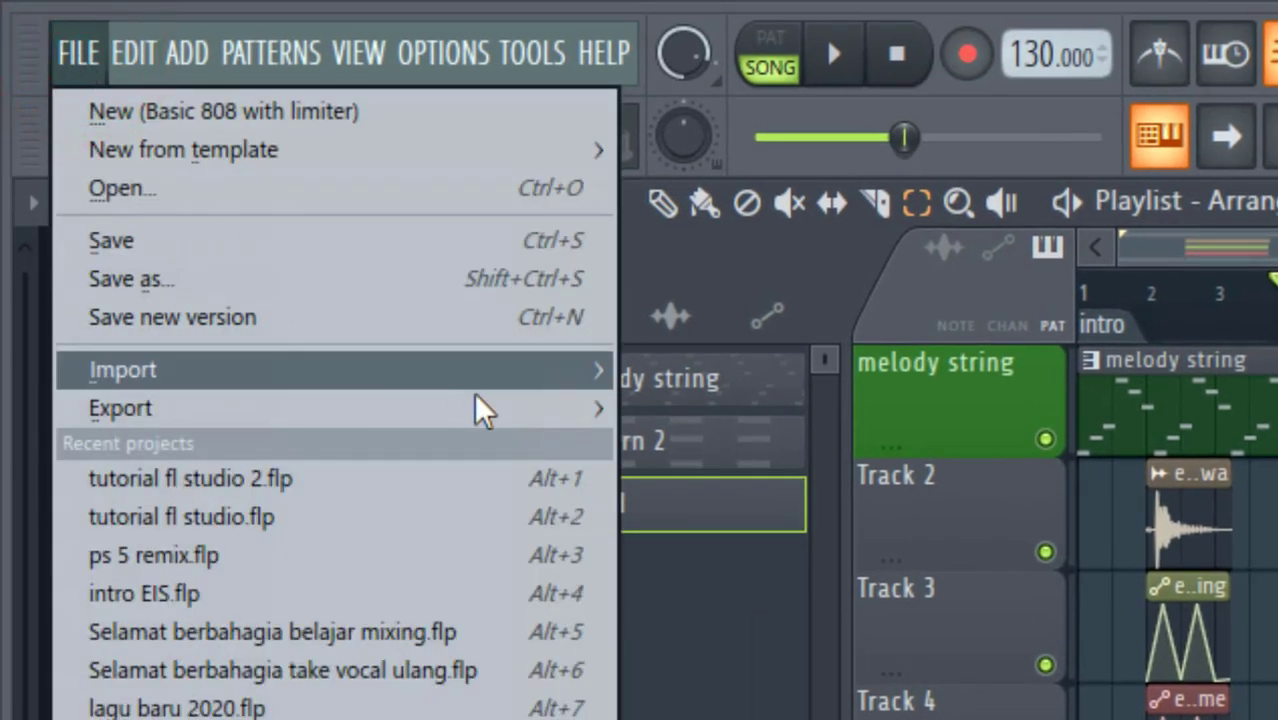
mouse_move(485, 408)
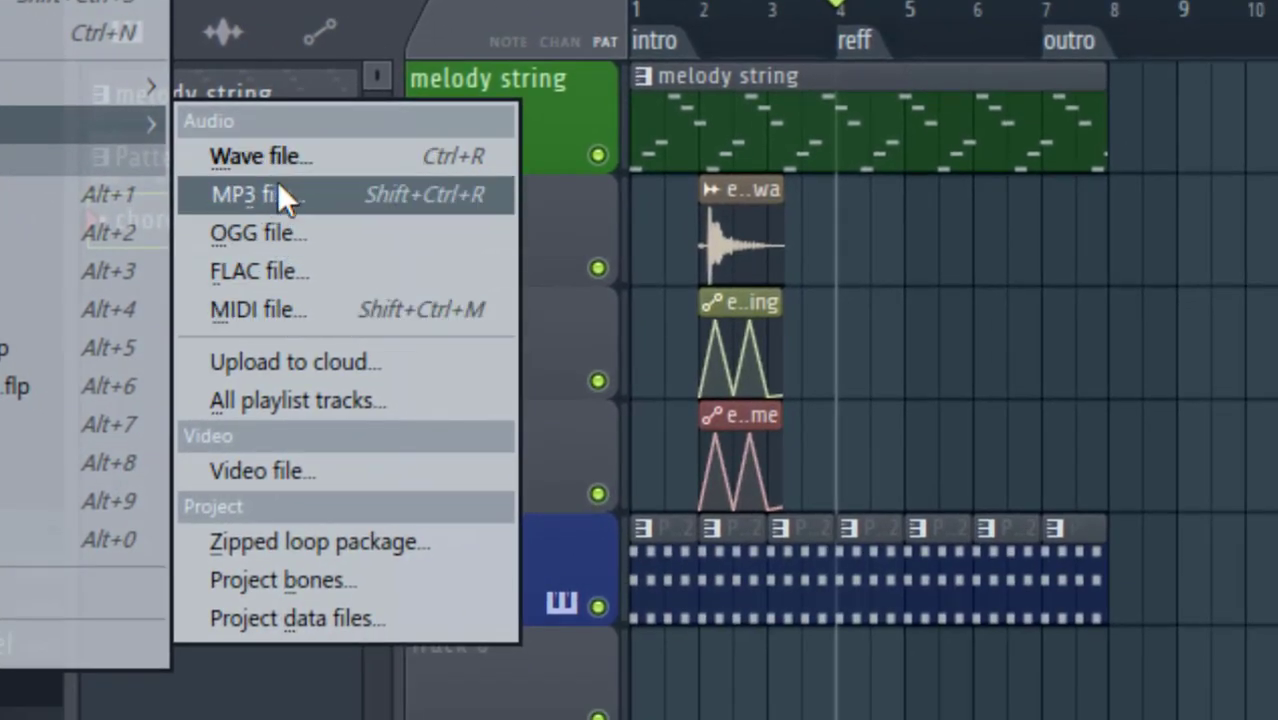
click(273, 155)
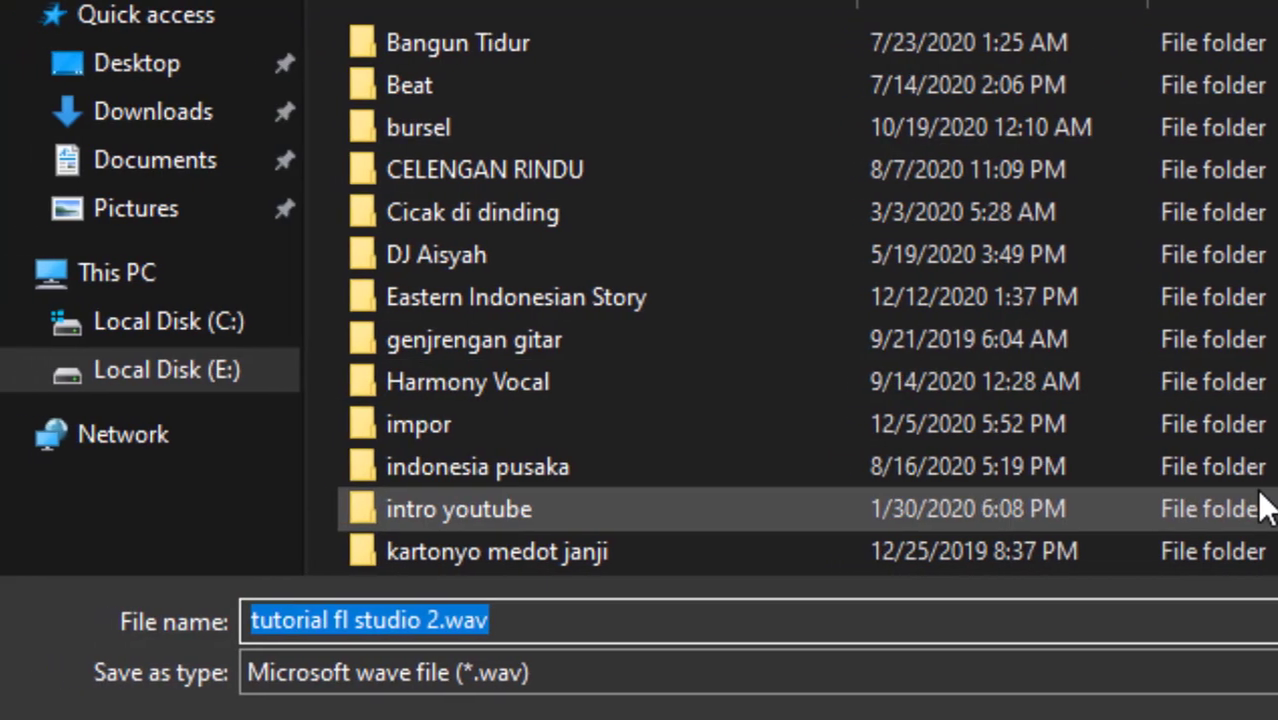
click(542, 621)
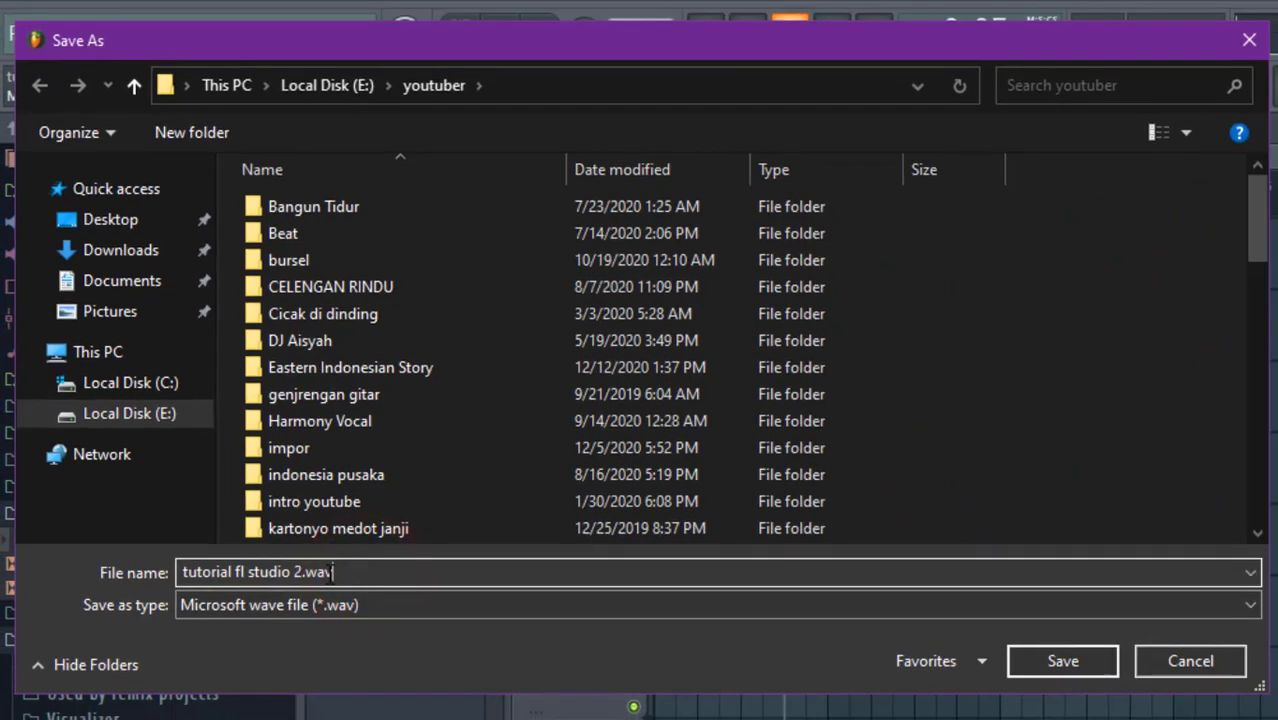
click(295, 572)
text(gdtytuhiok)
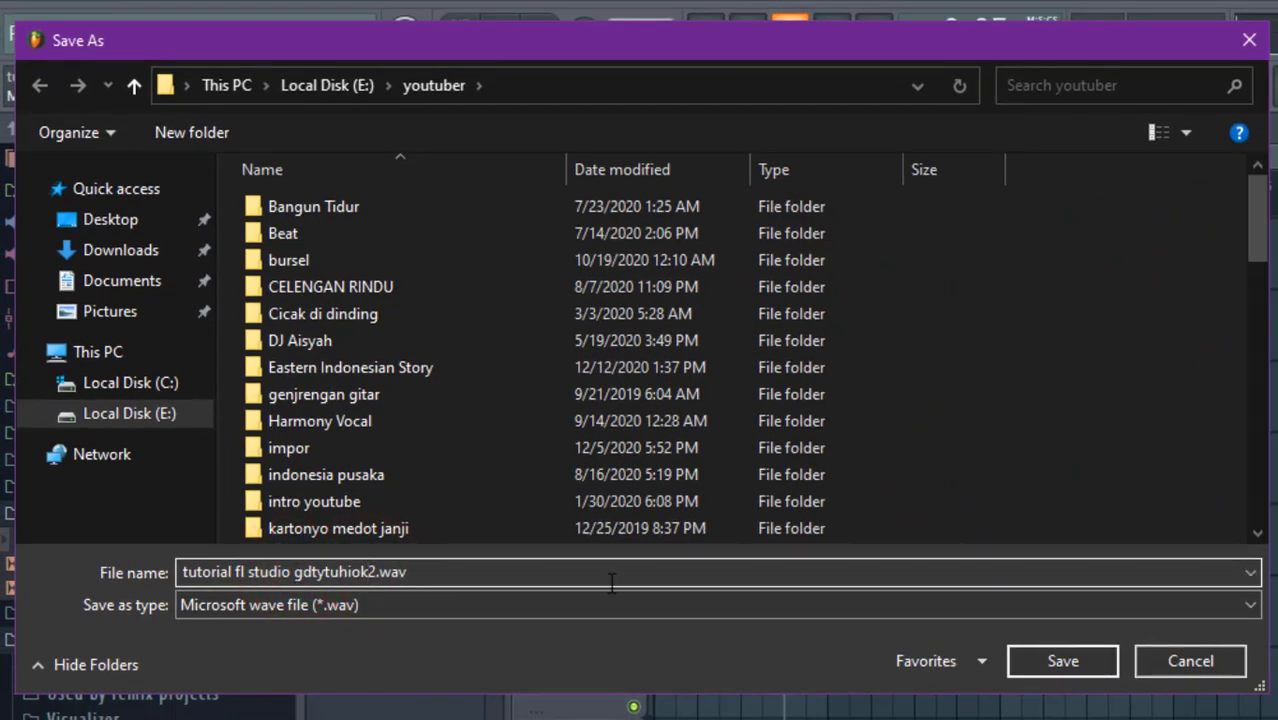
click(1058, 660)
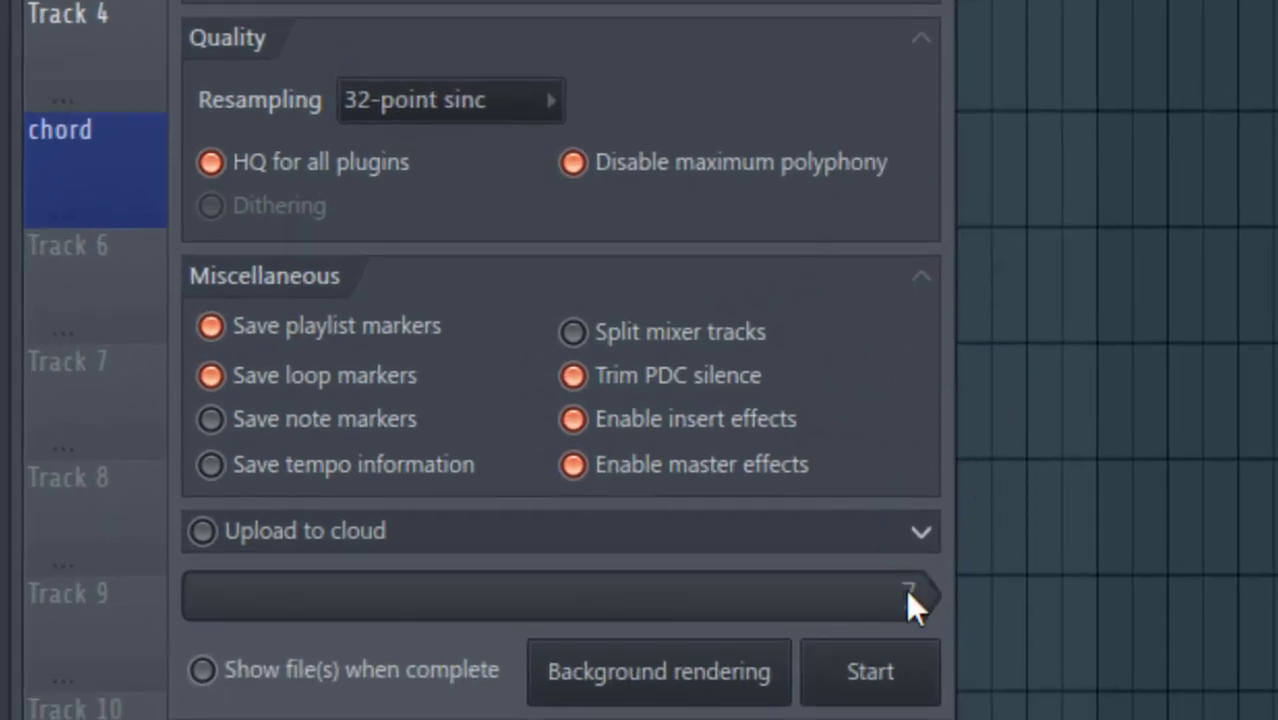
Reposition the rendering settings window over the playlist, and start rendering the full song as WAV
drag(560, 8, 1254, 199)
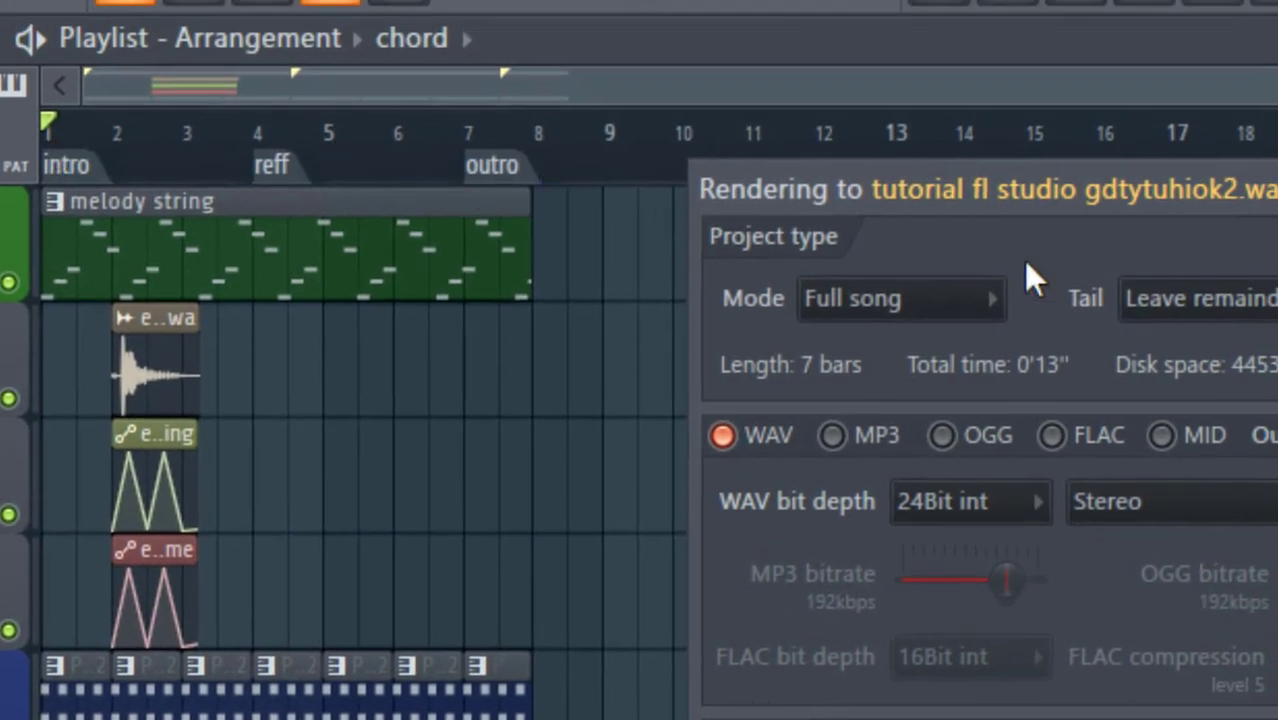
drag(902, 171, 856, 35)
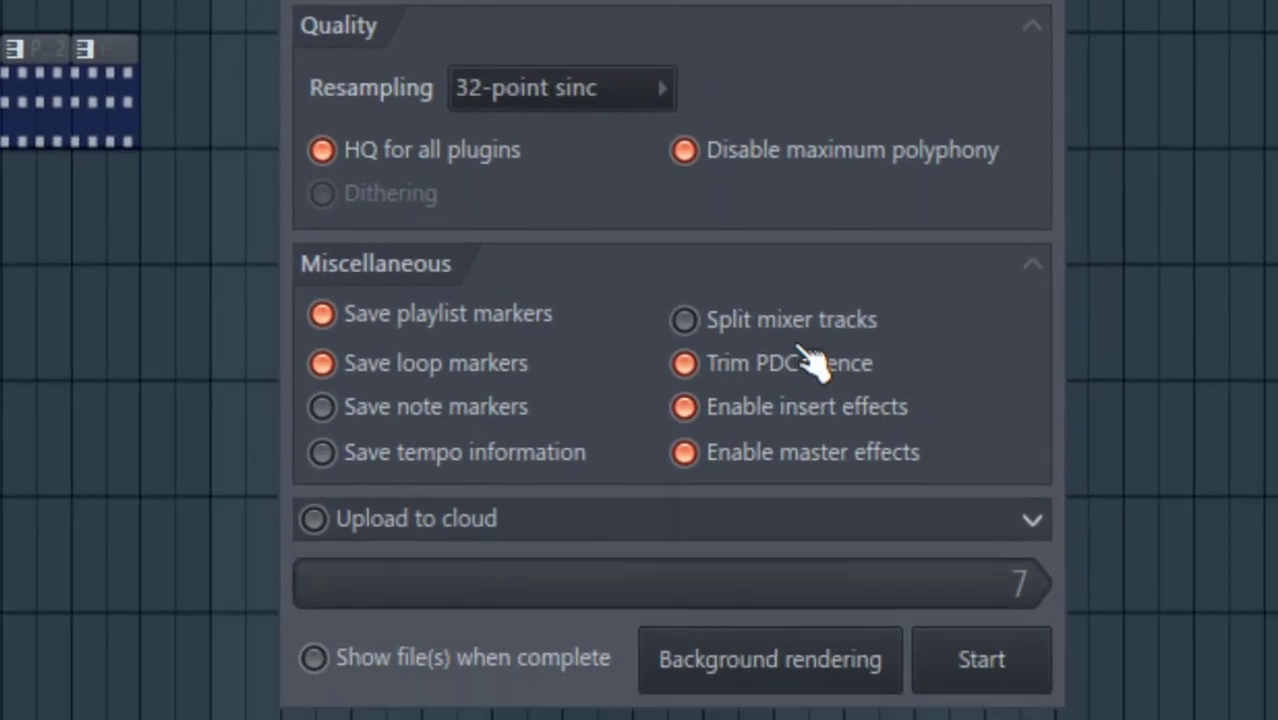
click(978, 662)
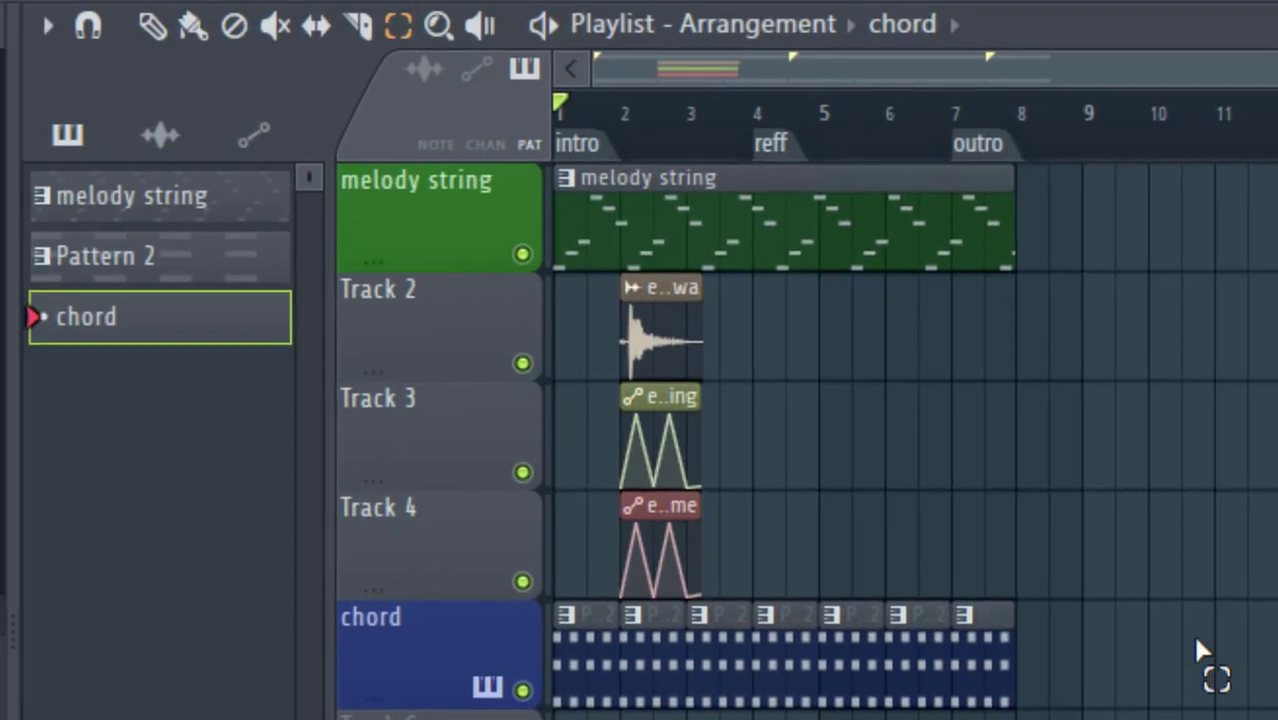